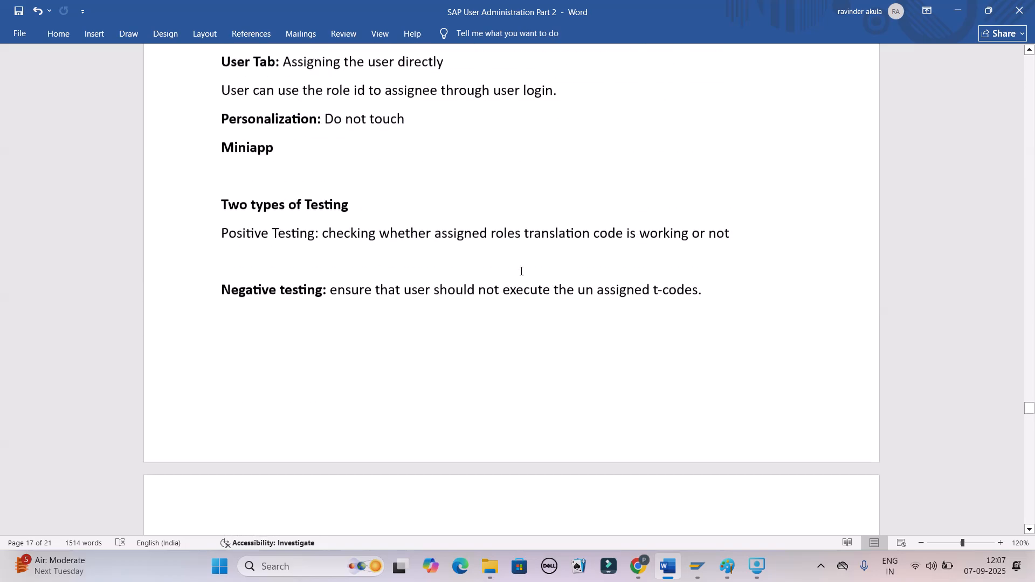
# Review the notes on profiles, the role concept, the role creation/modification process and the types of roles.
pyautogui.scroll(3, 521, 272)
pyautogui.scroll(12, 520, 273)
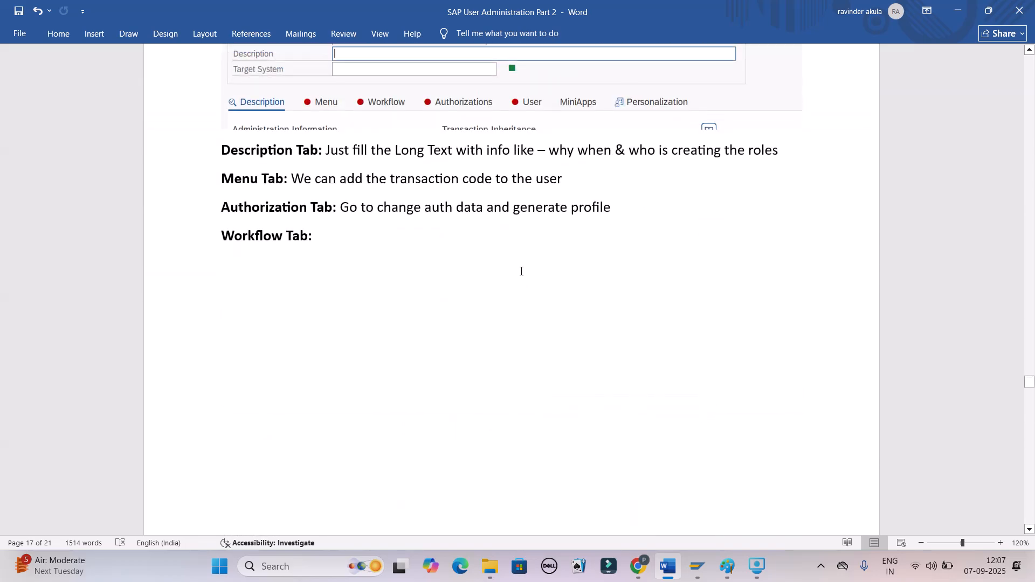
pyautogui.scroll(6, 521, 273)
pyautogui.scroll(10, 522, 272)
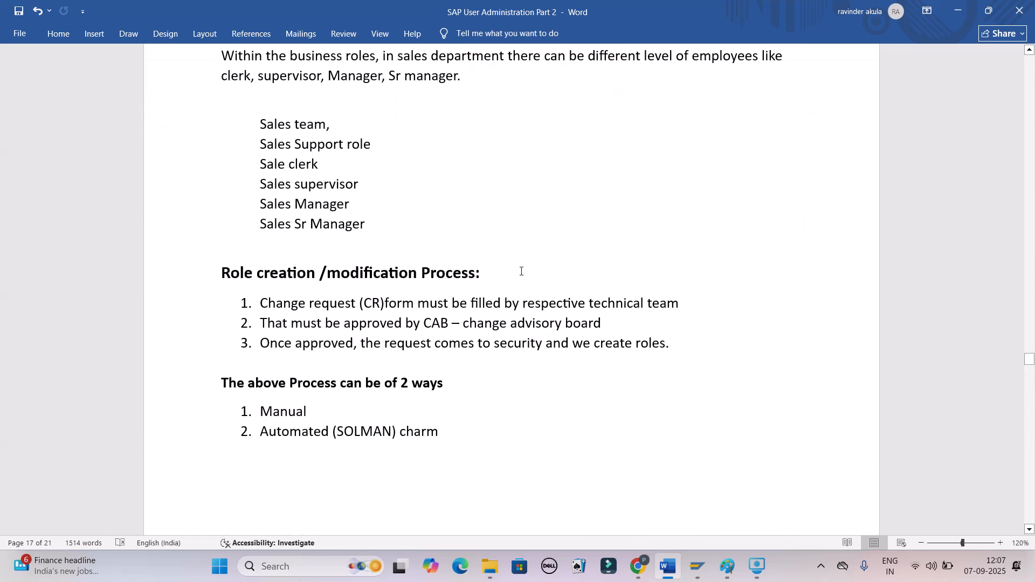
pyautogui.scroll(8, 521, 271)
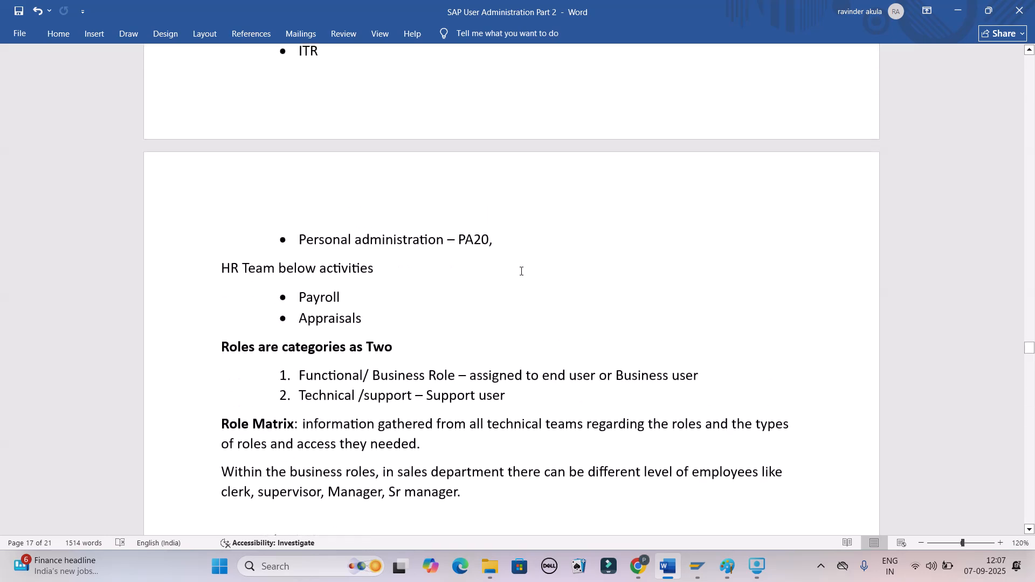
pyautogui.scroll(12, 521, 271)
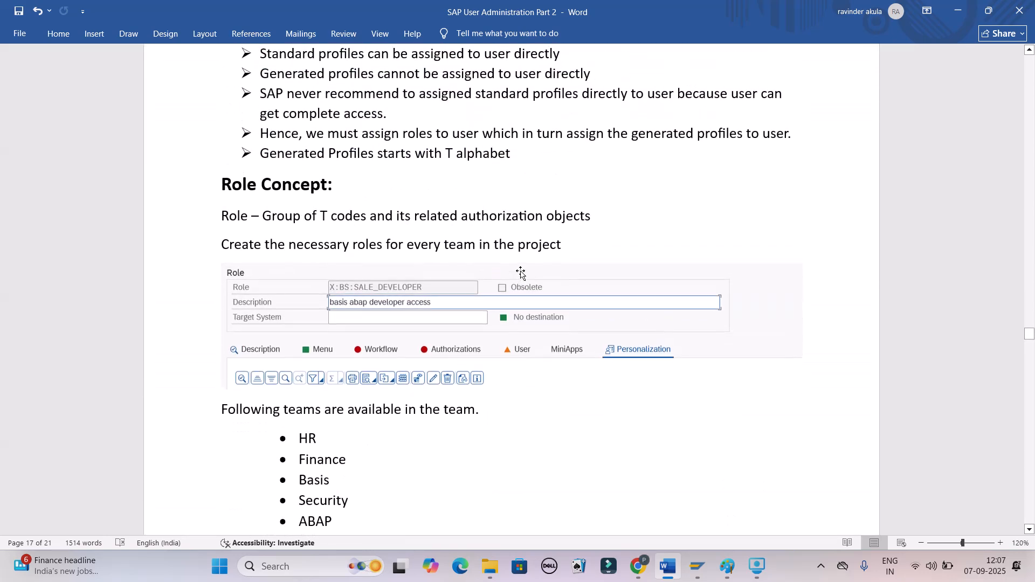
pyautogui.scroll(9, 522, 273)
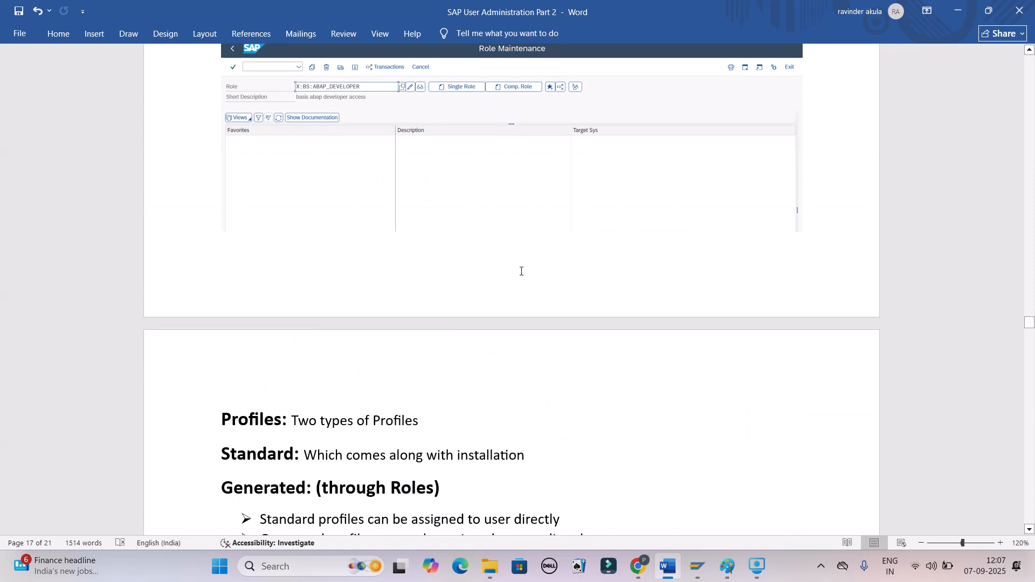
pyautogui.scroll(-20, 521, 271)
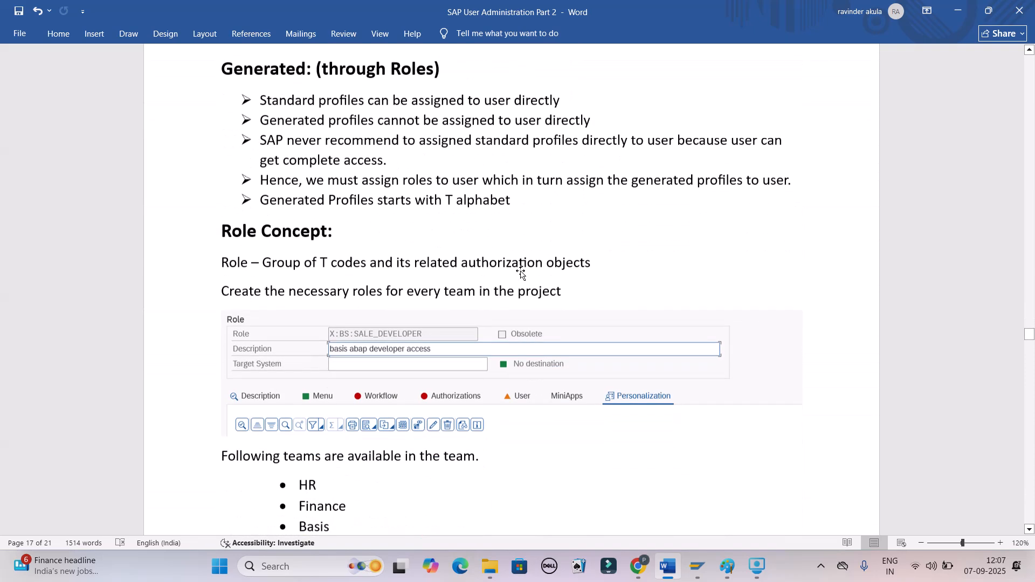
pyautogui.scroll(-13, 521, 271)
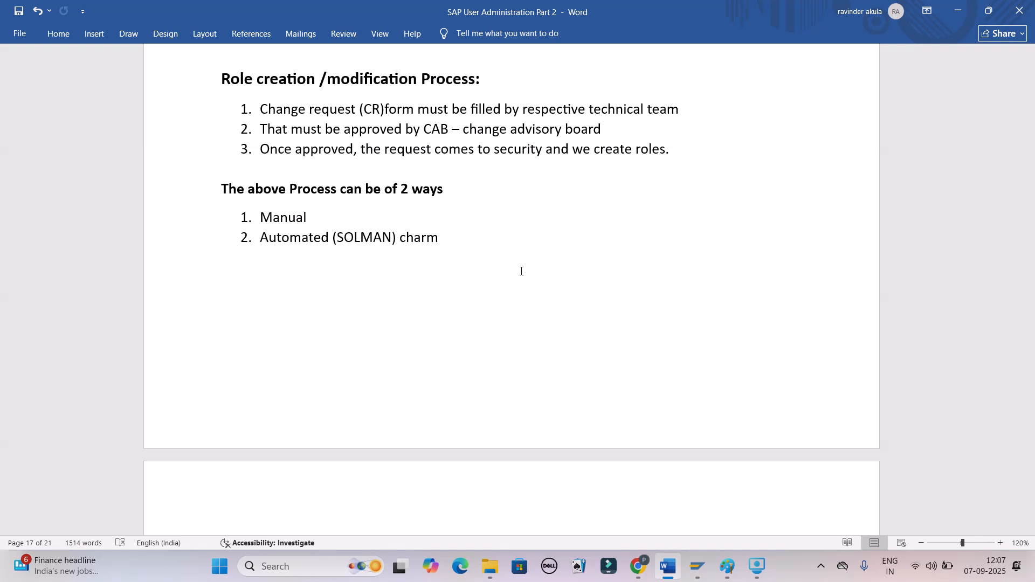
pyautogui.scroll(-8, 522, 272)
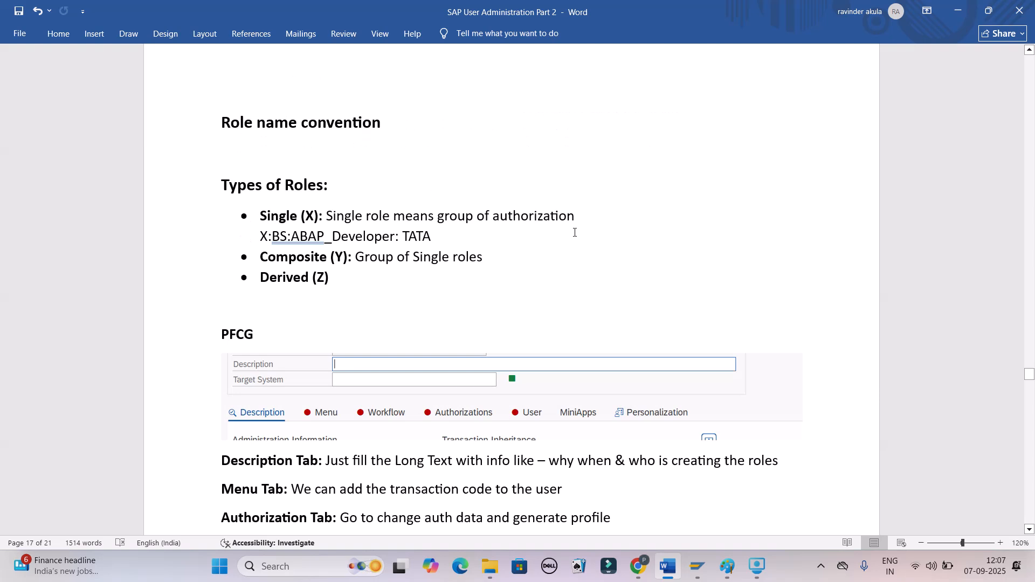
# Add the word "objects" to the end of the Single (X) role definition, after "group of authorization".
pyautogui.write('OBJECT')
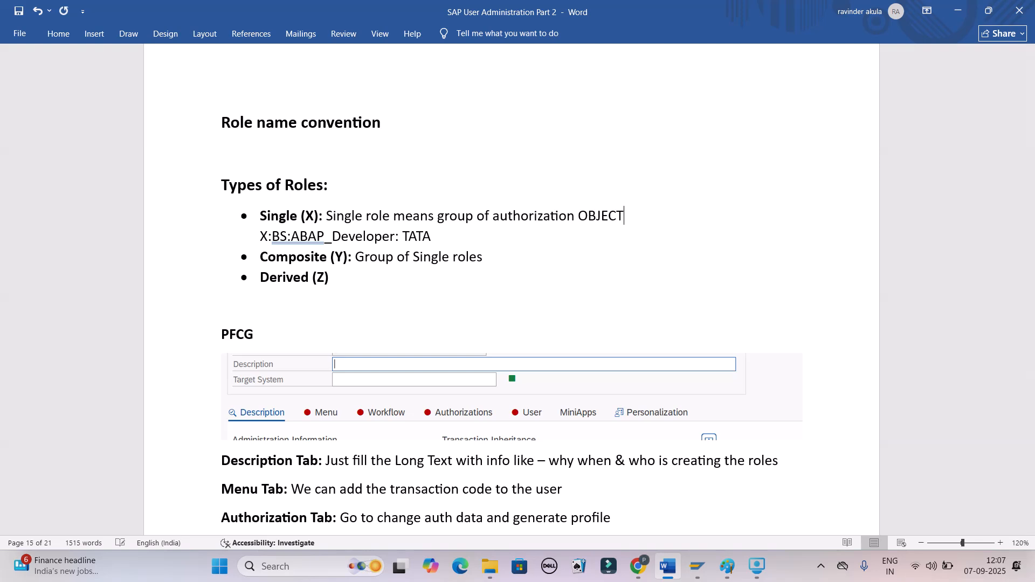
pyautogui.press('BackSpace')
pyautogui.press('BackSpace')
pyautogui.press('BackSpace')
pyautogui.press('BackSpace')
pyautogui.press('BackSpace')
pyautogui.press('BackSpace')
pyautogui.write('objects')
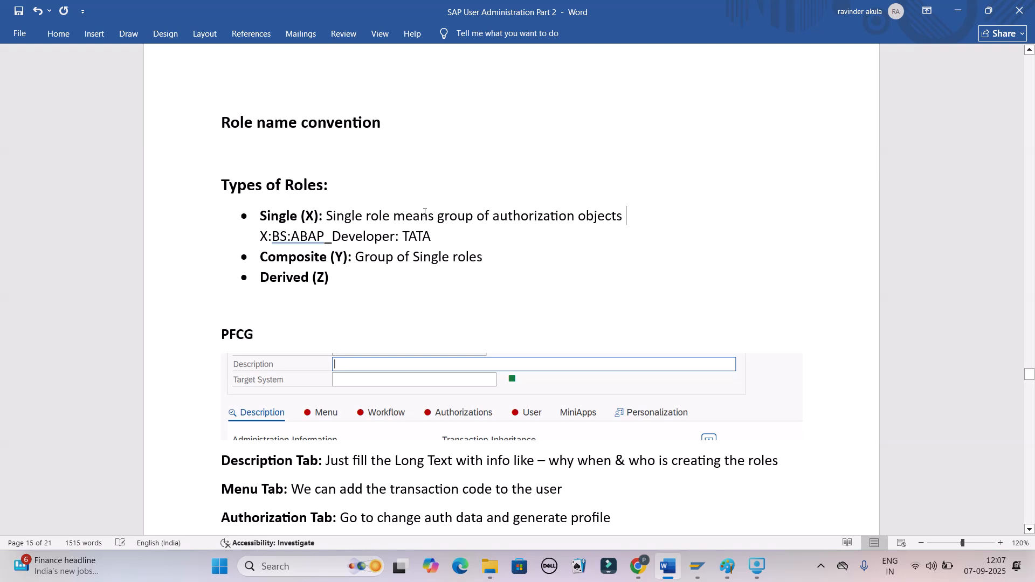
pyautogui.click(407, 305)
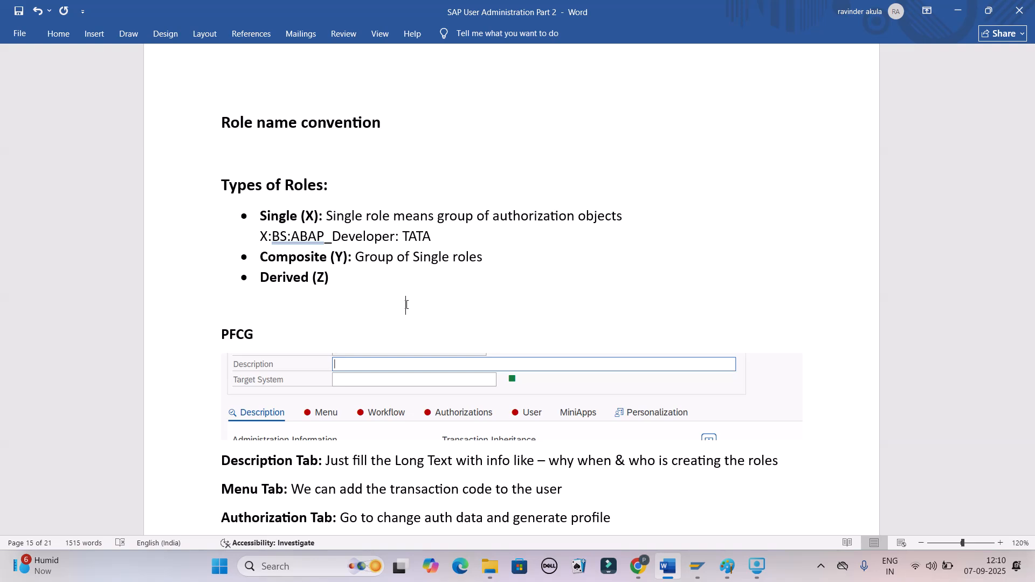
# Remove the blank line between "Group of Single Role" and the Scenario heading in the Composite Role (Y) section.
pyautogui.scroll(-10, 330, 242)
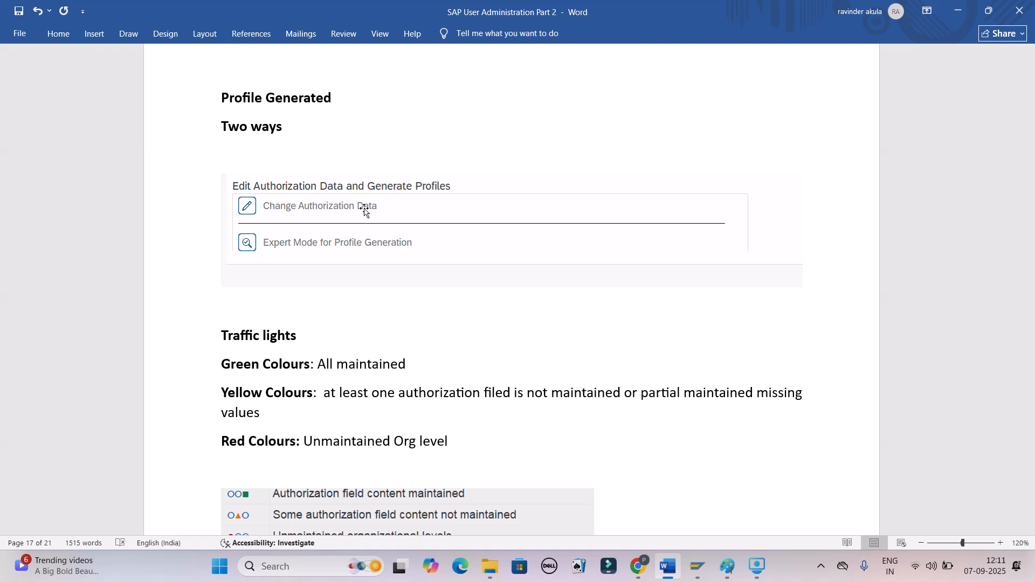
pyautogui.scroll(-7, 364, 210)
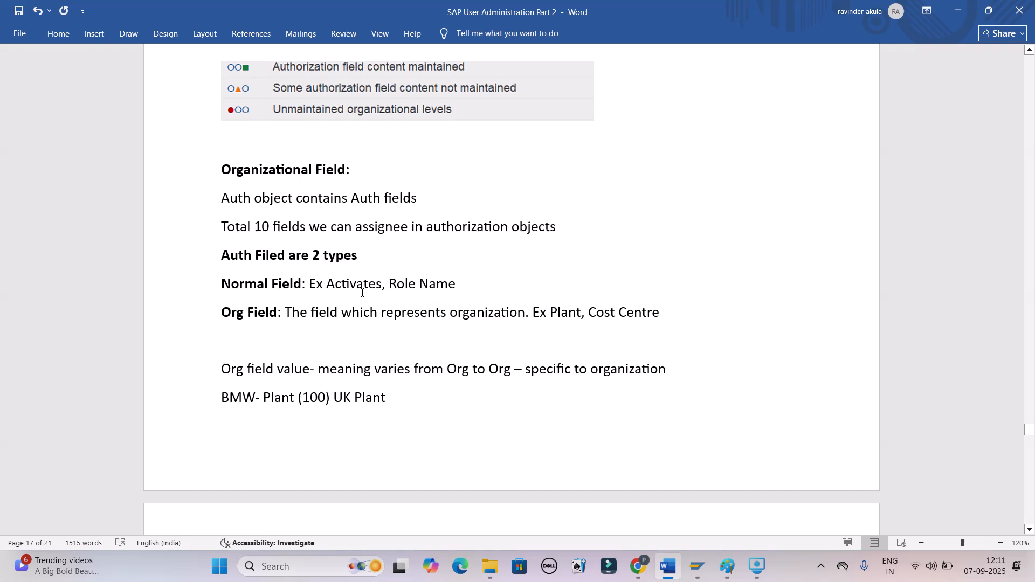
pyautogui.scroll(-9, 362, 292)
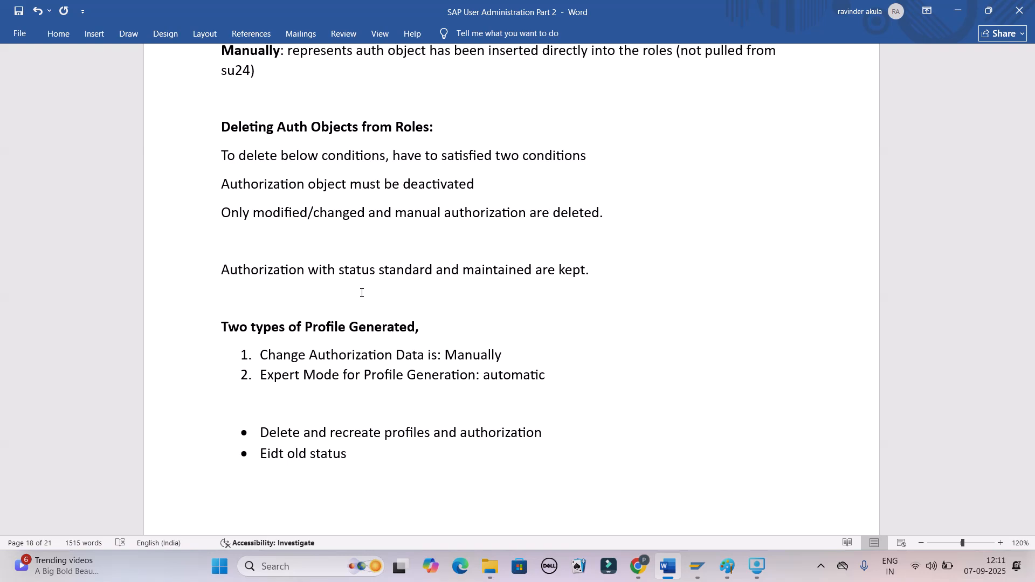
pyautogui.scroll(-4, 362, 293)
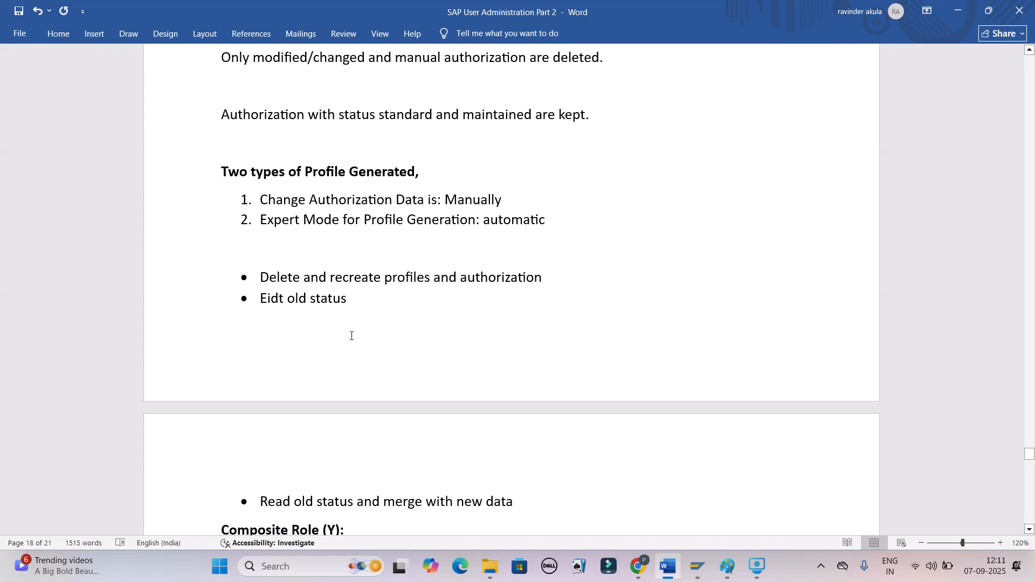
pyautogui.scroll(-9, 351, 336)
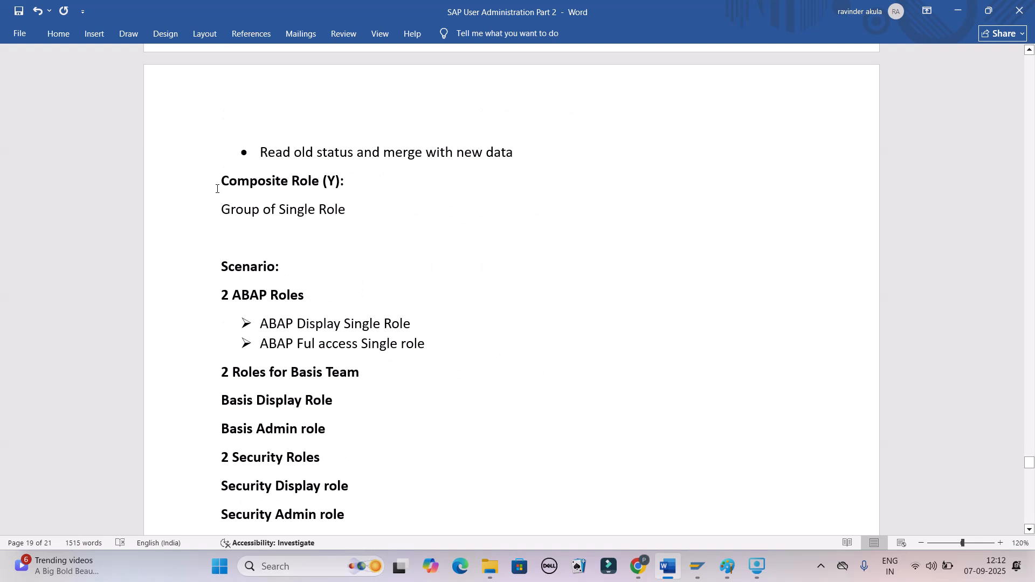
pyautogui.click(215, 210)
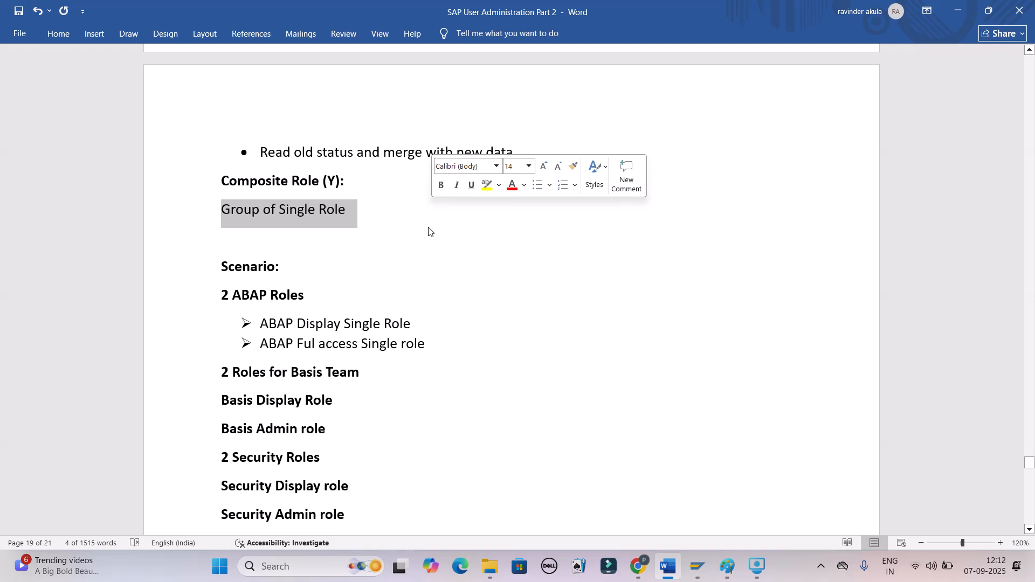
pyautogui.moveTo(327, 181); pyautogui.dragTo(335, 181)
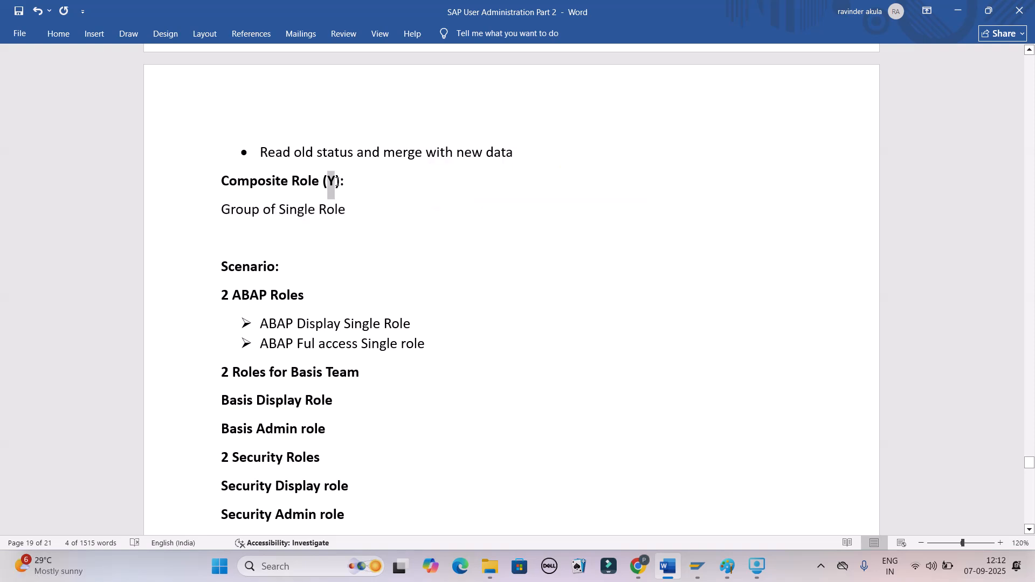
pyautogui.click(259, 237)
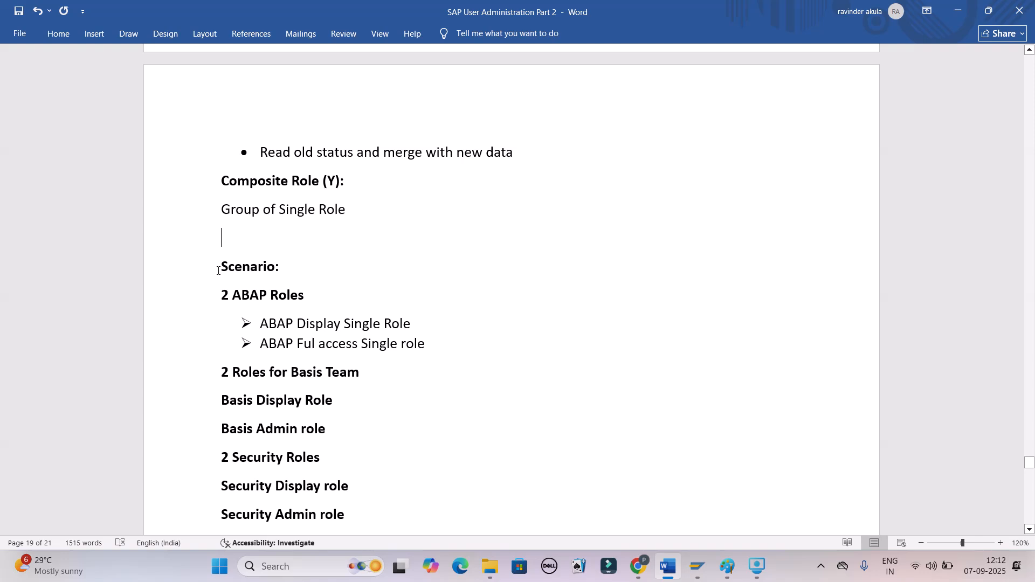
pyautogui.press('BackSpace')
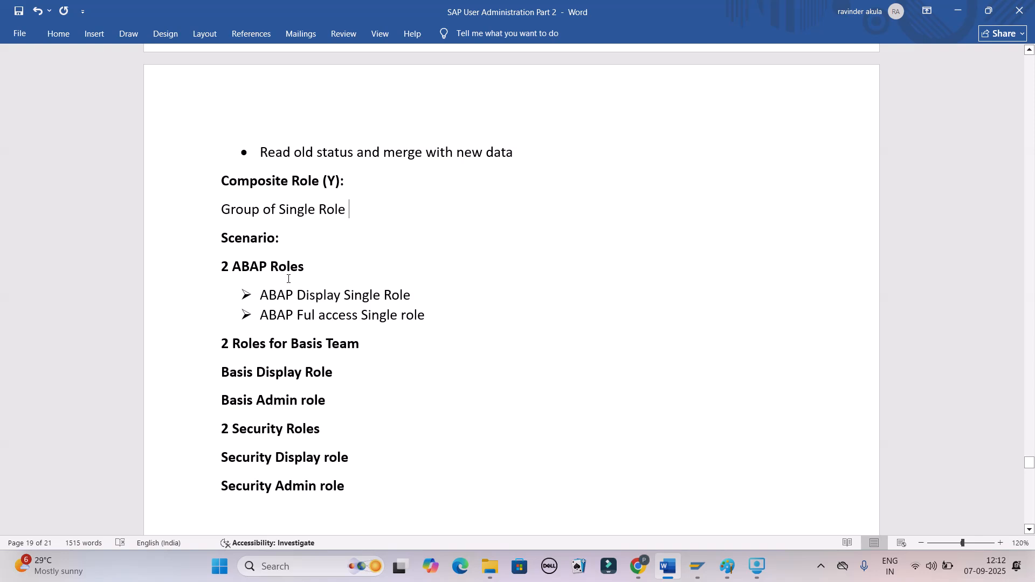
# Make the Basis Display Role and Basis Admin role lines non-bold and turn them into an arrow-bulleted list.
pyautogui.moveTo(297, 295); pyautogui.dragTo(413, 296)
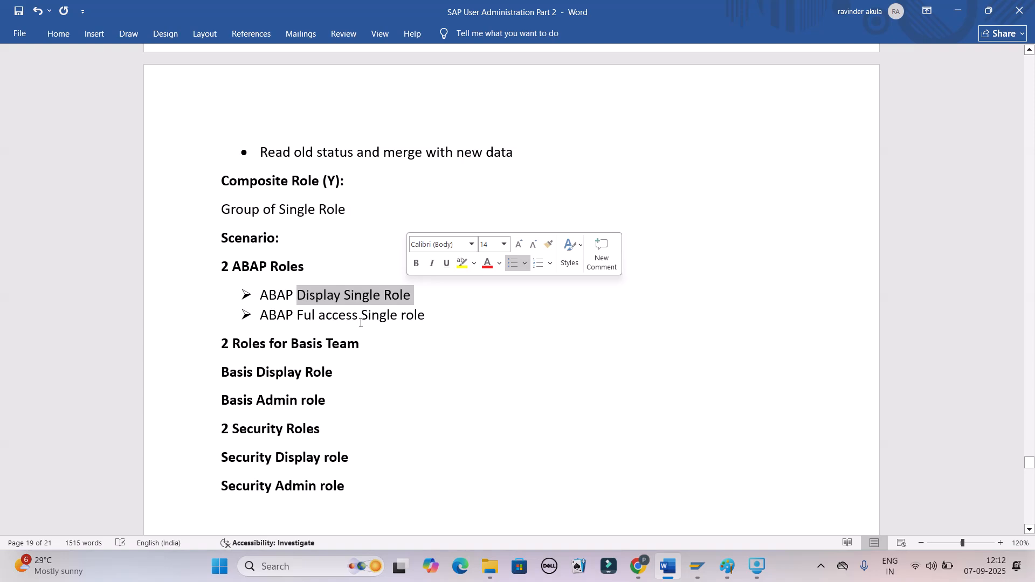
pyautogui.moveTo(427, 316); pyautogui.dragTo(312, 334)
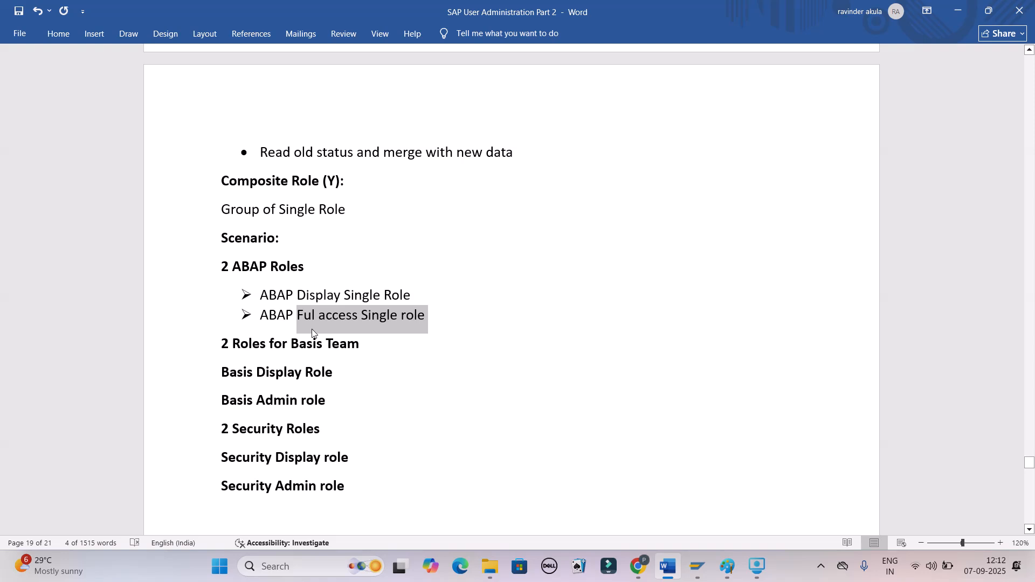
pyautogui.click(364, 344)
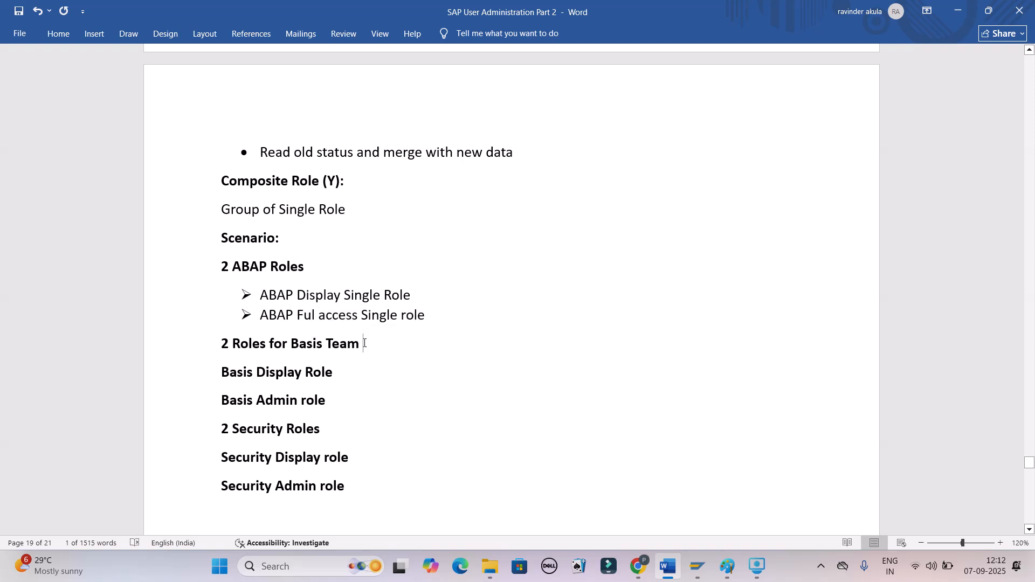
pyautogui.moveTo(221, 372); pyautogui.dragTo(338, 402)
pyautogui.click(76, 31)
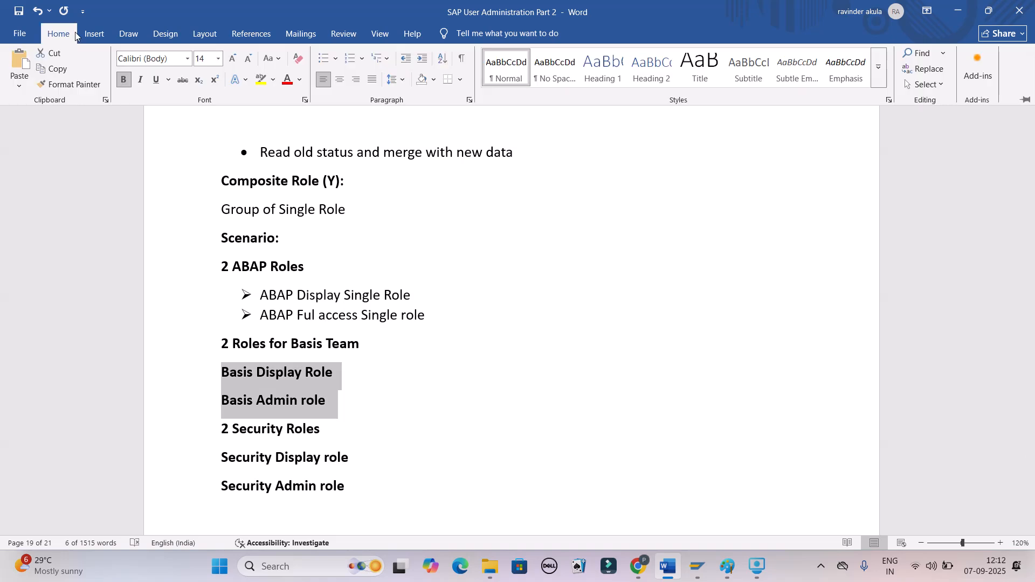
pyautogui.click(125, 80)
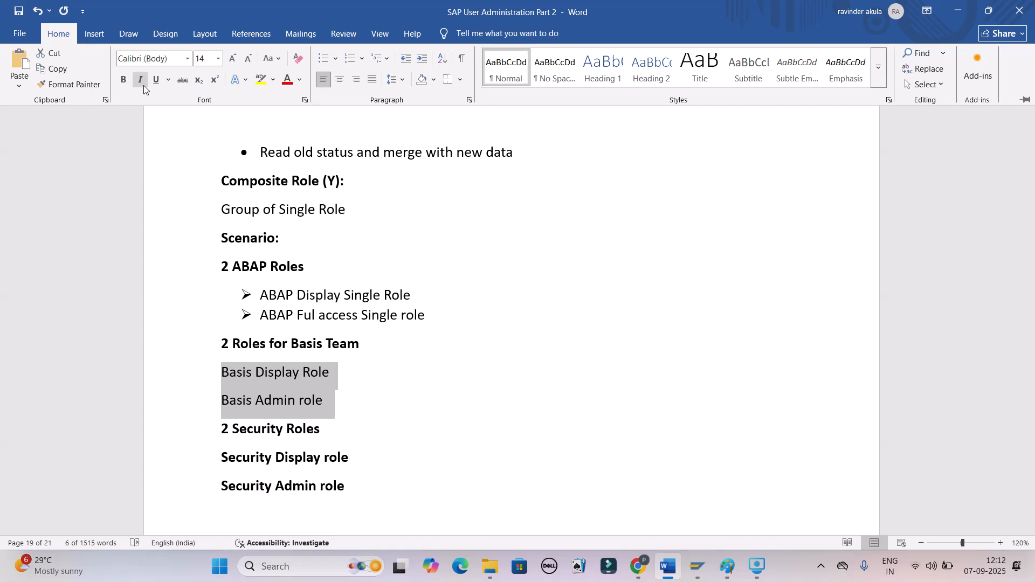
pyautogui.click(322, 59)
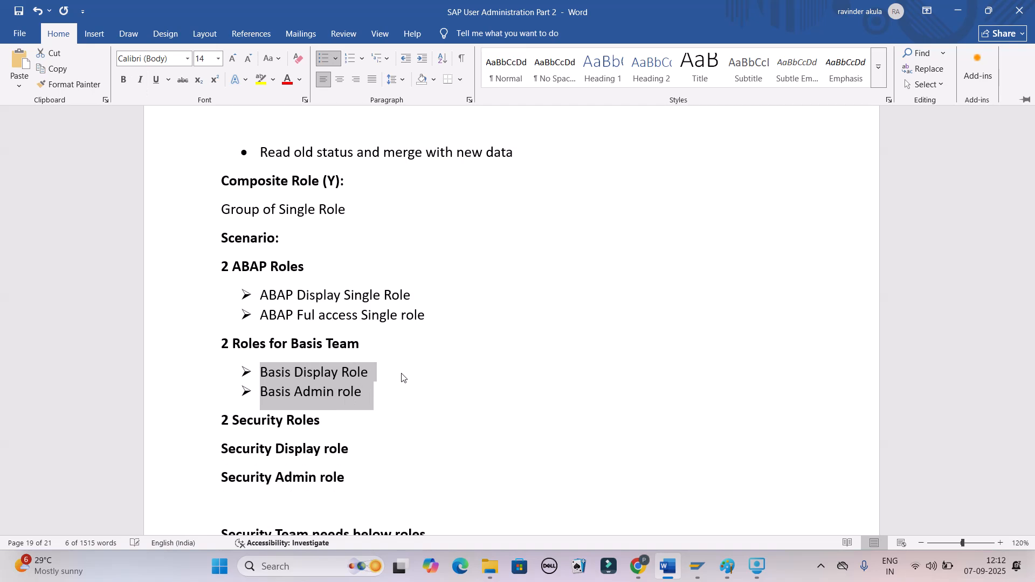
pyautogui.click(402, 377)
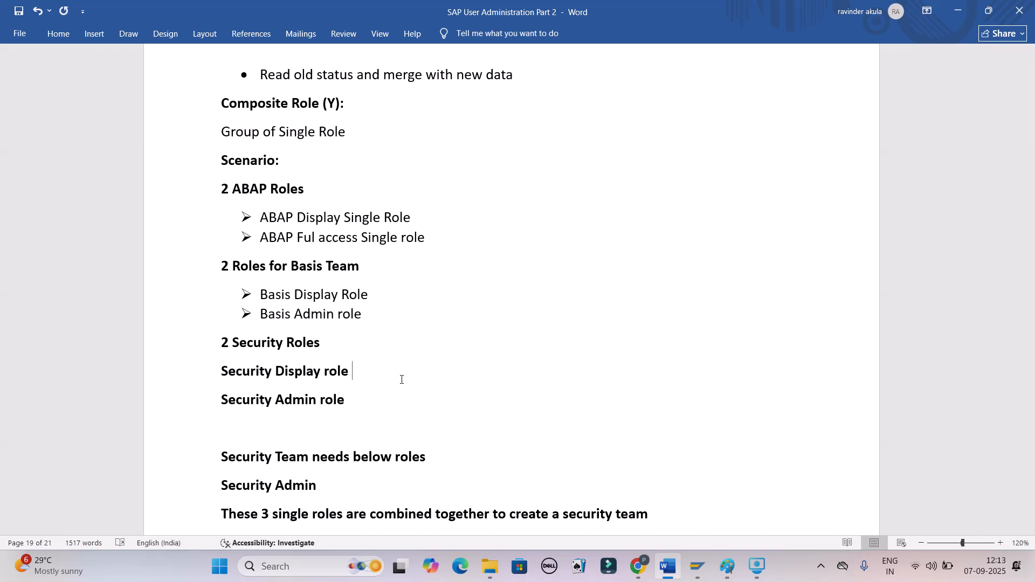
# Remove bold from the Security Display role and Security Admin role lines and format them as arrow bullets.
pyautogui.scroll(-1, 401, 380)
pyautogui.click(214, 298)
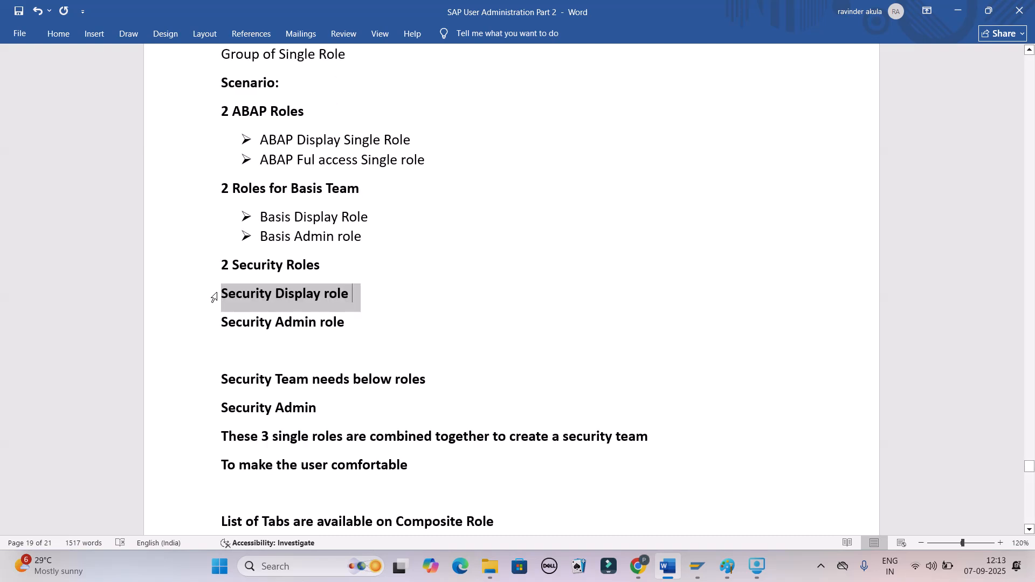
pyautogui.moveTo(214, 298); pyautogui.dragTo(214, 323)
pyautogui.click(58, 34)
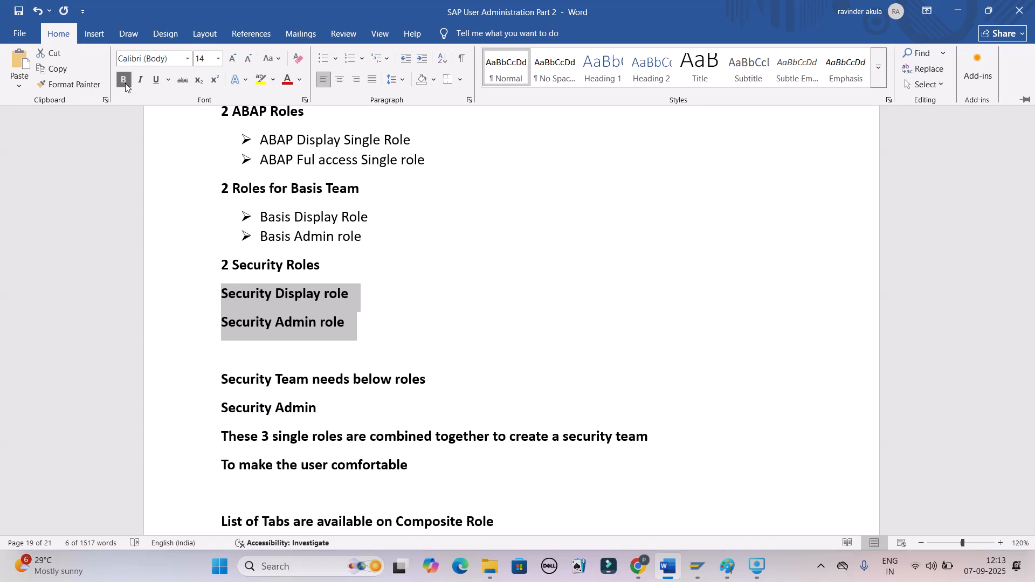
pyautogui.click(125, 83)
pyautogui.click(329, 59)
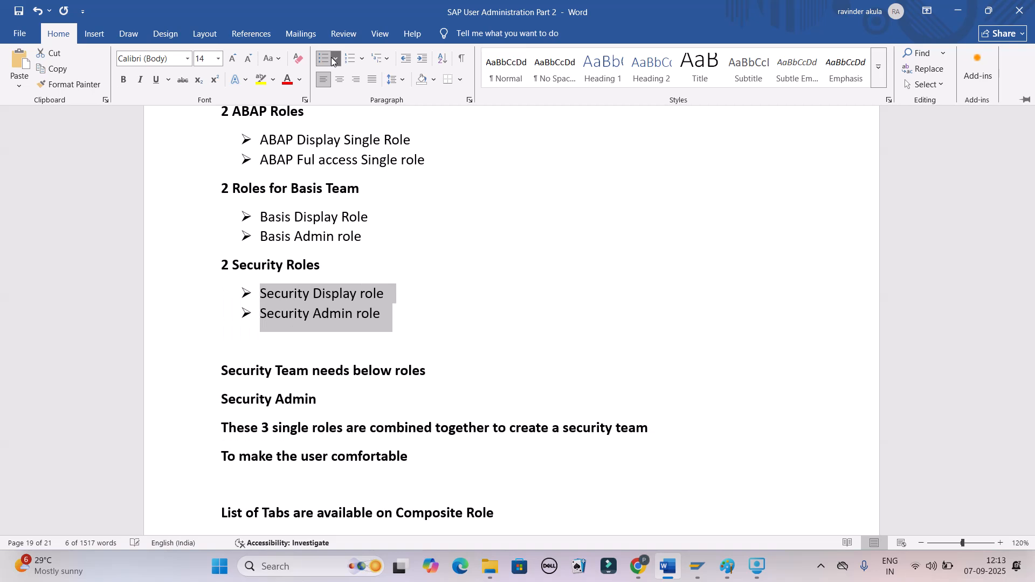
# Add the lines "Security Display" and "Security User" below Security Admin under "Security Team needs below roles".
pyautogui.scroll(-2, 408, 289)
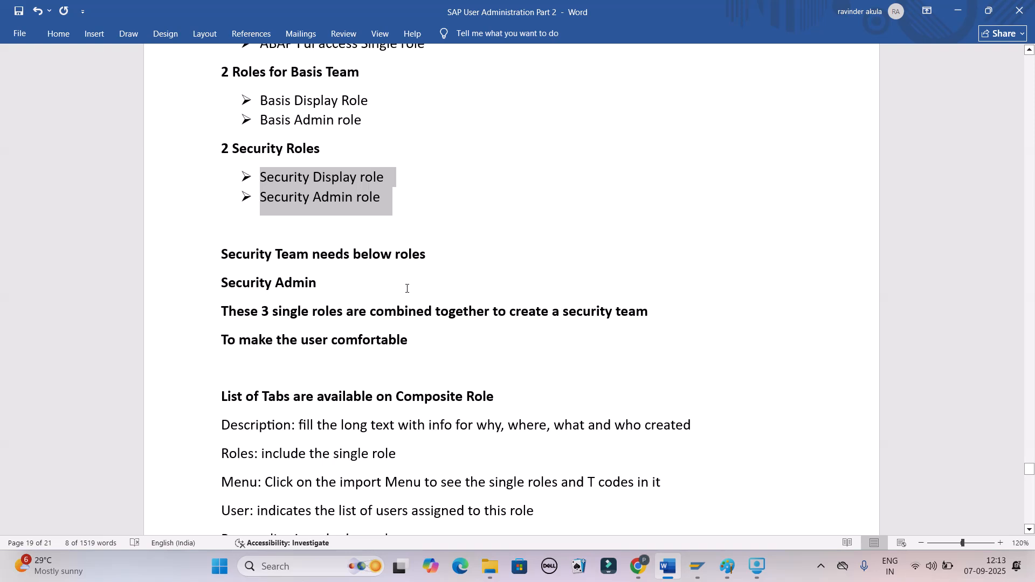
pyautogui.tripleClick(334, 287)
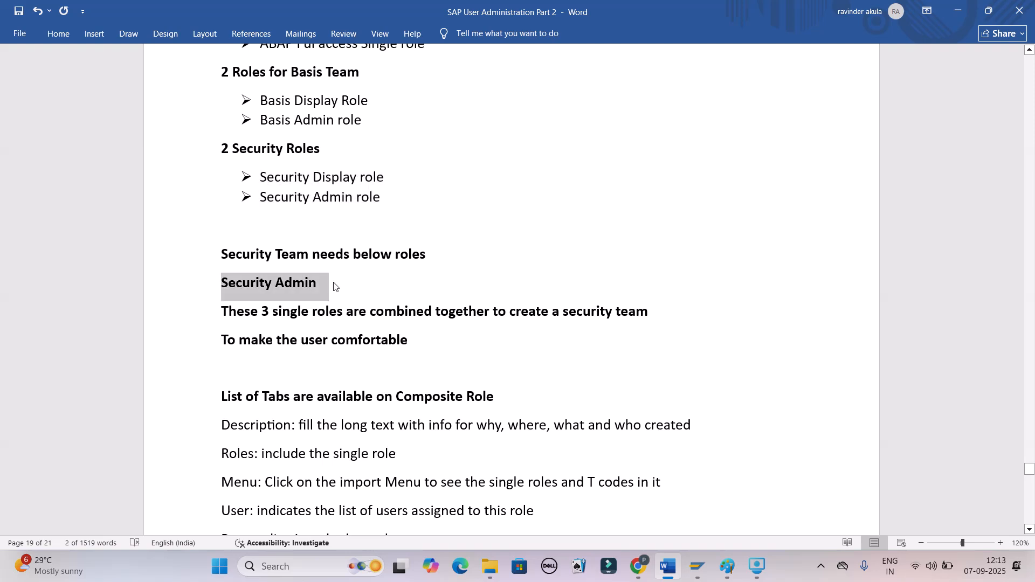
pyautogui.click(334, 286)
pyautogui.press('Return')
pyautogui.write('S')
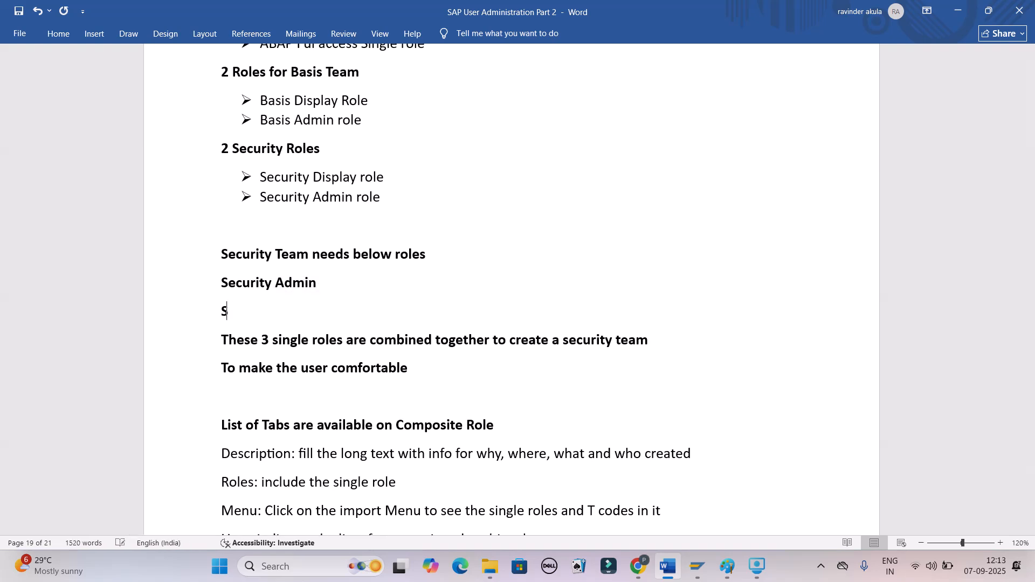
pyautogui.write('ecurity Display')
pyautogui.press('Return')
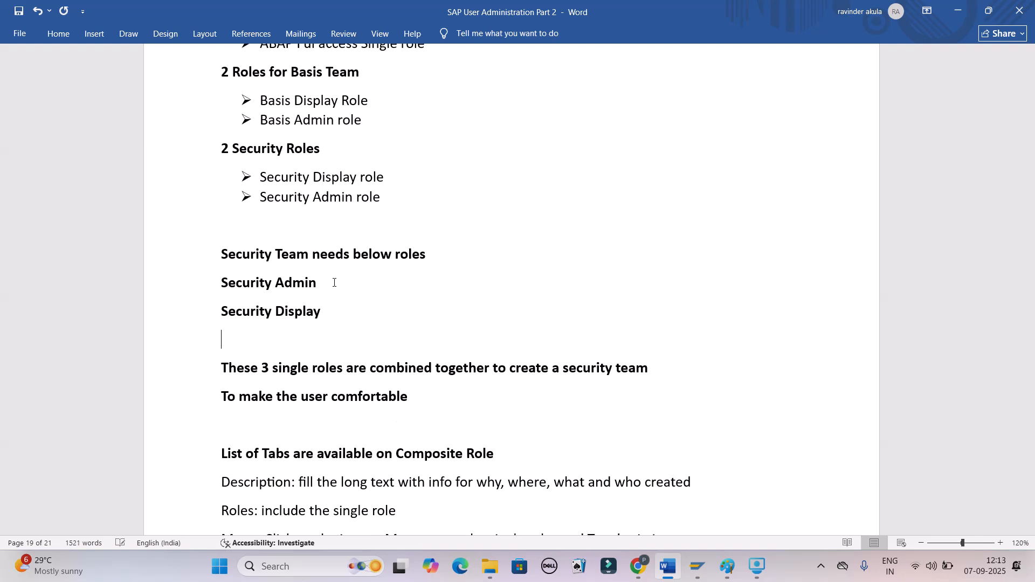
pyautogui.write('Security User')
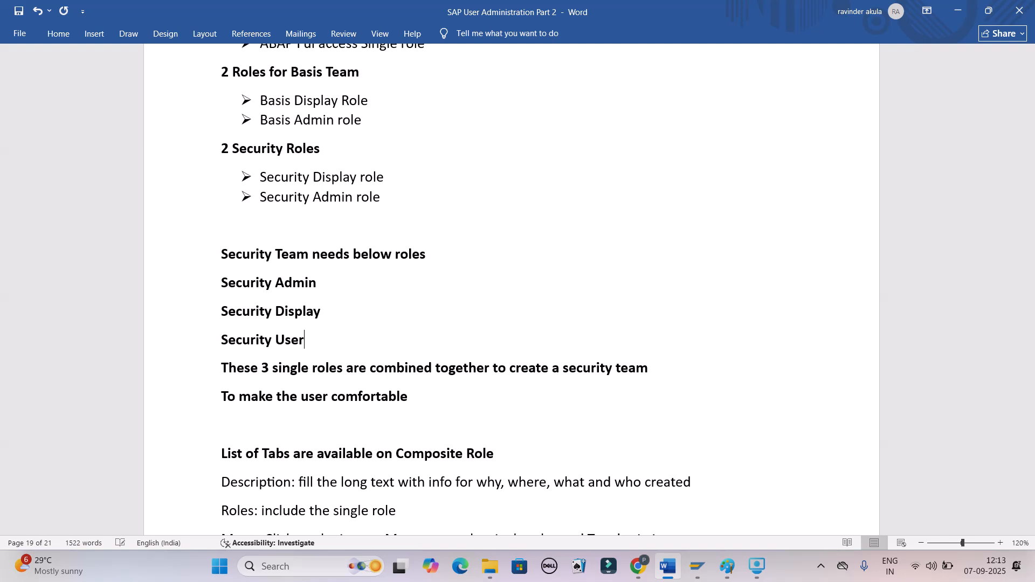
# Complete the last role line as "Security Users role" and turn the three security role lines into non-bold arrow bullets.
pyautogui.write('s role')
pyautogui.moveTo(186, 340); pyautogui.dragTo(181, 283)
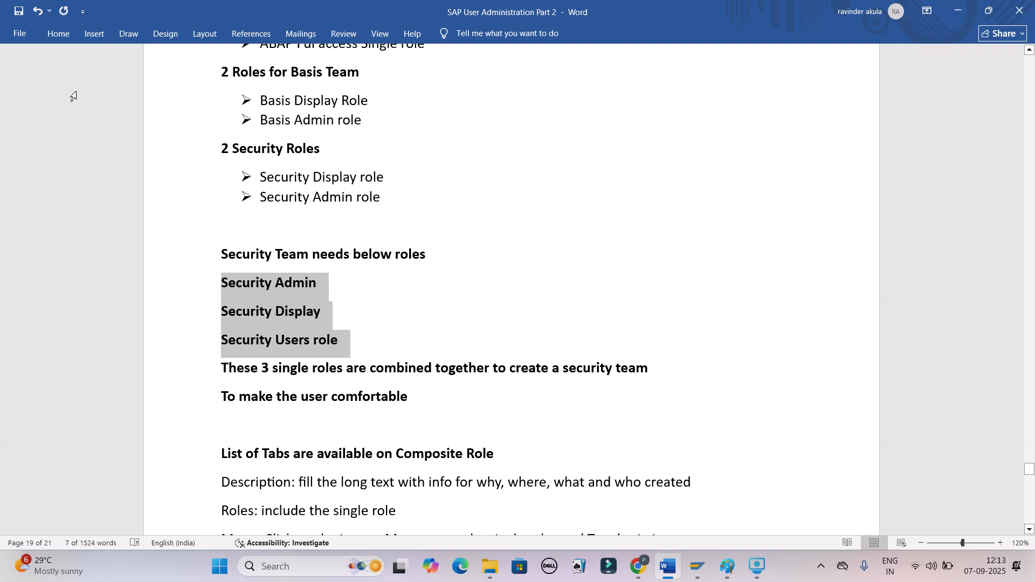
pyautogui.click(58, 34)
pyautogui.click(335, 57)
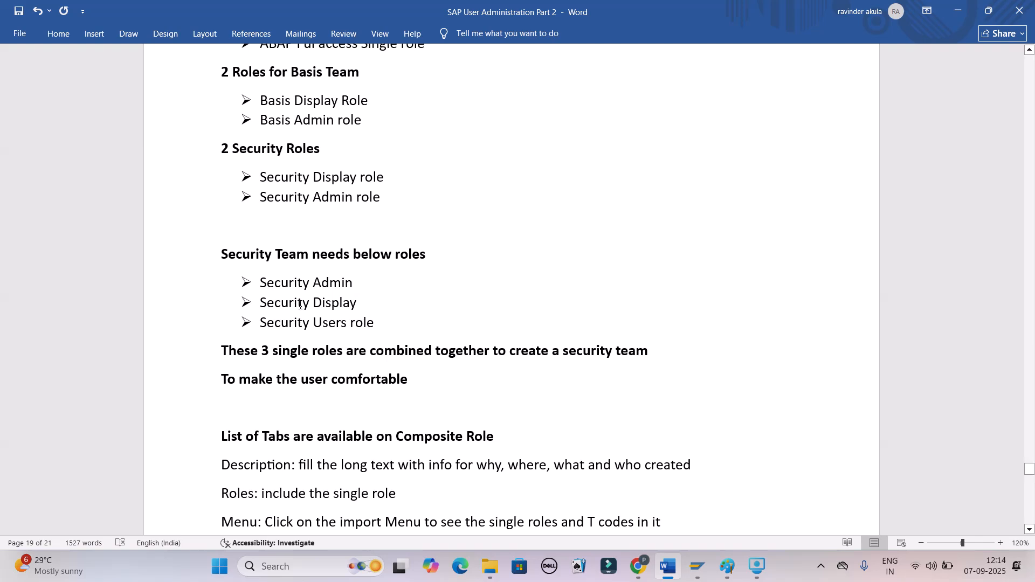
# Shorten the last bullet under "Security Team needs below roles" to "Security Users".
pyautogui.moveTo(260, 282); pyautogui.dragTo(259, 303)
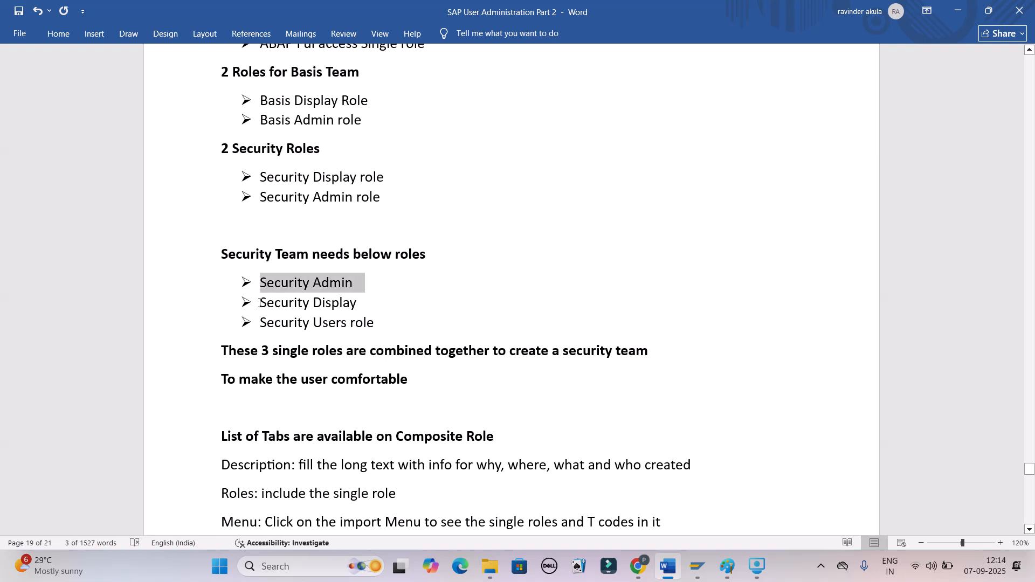
pyautogui.moveTo(260, 303); pyautogui.dragTo(261, 324)
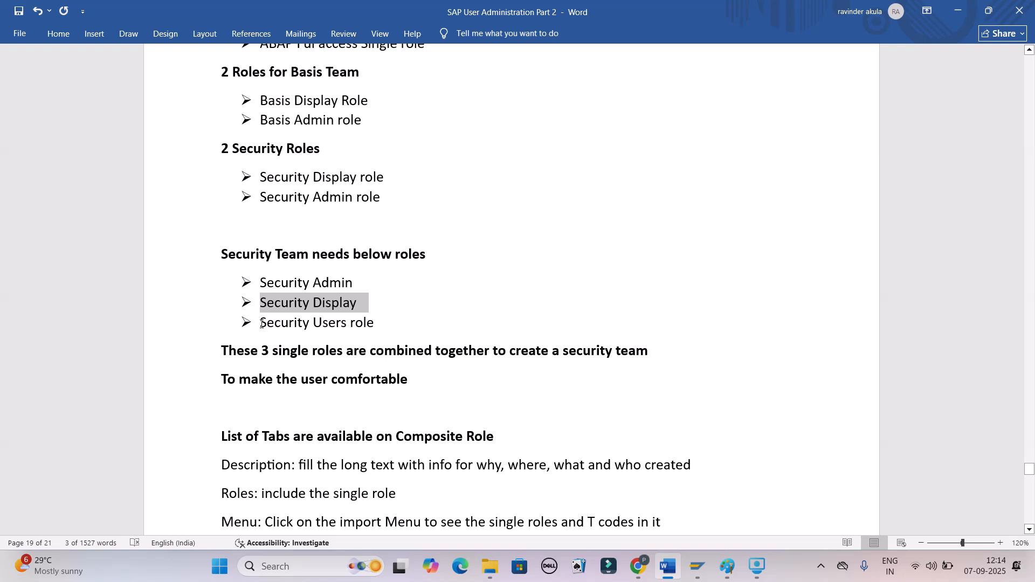
pyautogui.click(380, 321)
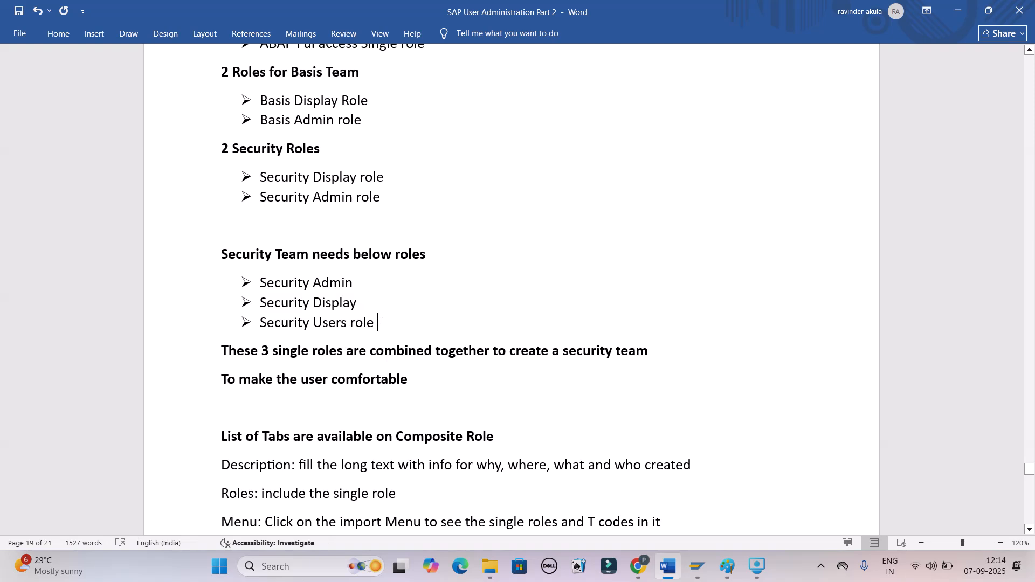
pyautogui.hotkey('ctrl', 'BackSpace')
# Review the Security Team role bullets and the notes listing the composite role tabs.
pyautogui.moveTo(364, 283); pyautogui.dragTo(281, 273)
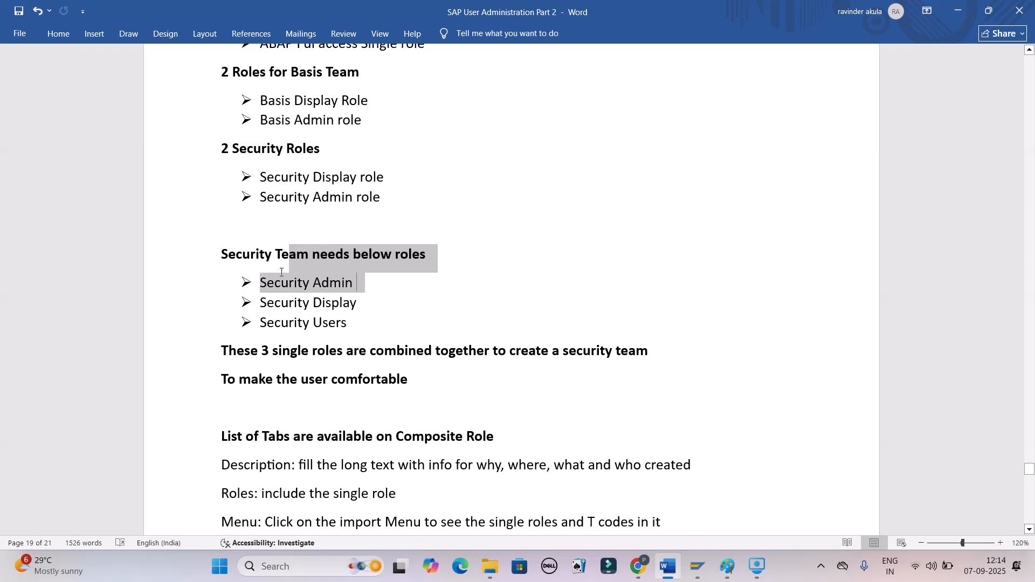
pyautogui.moveTo(281, 272); pyautogui.dragTo(262, 324)
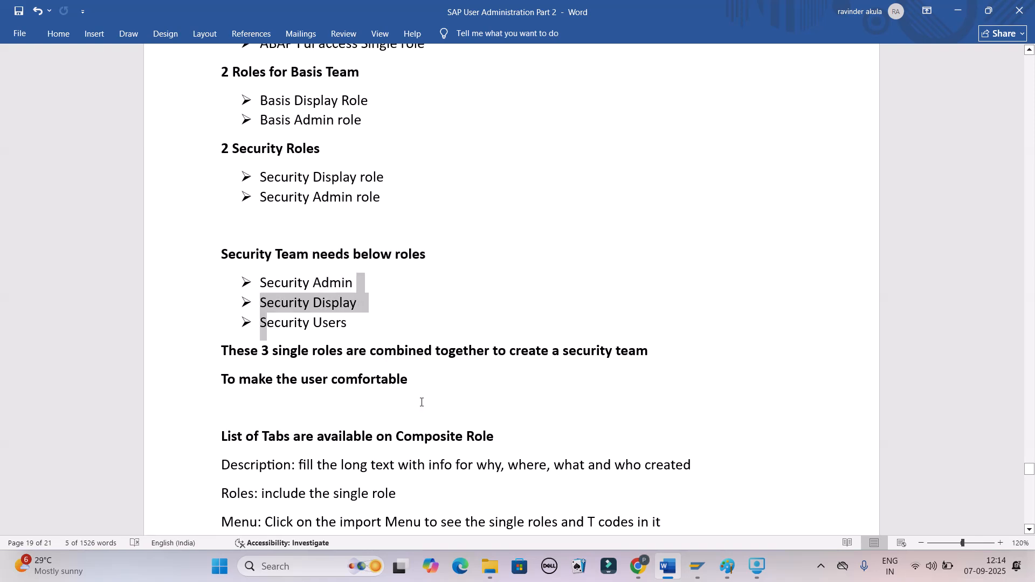
pyautogui.click(305, 404)
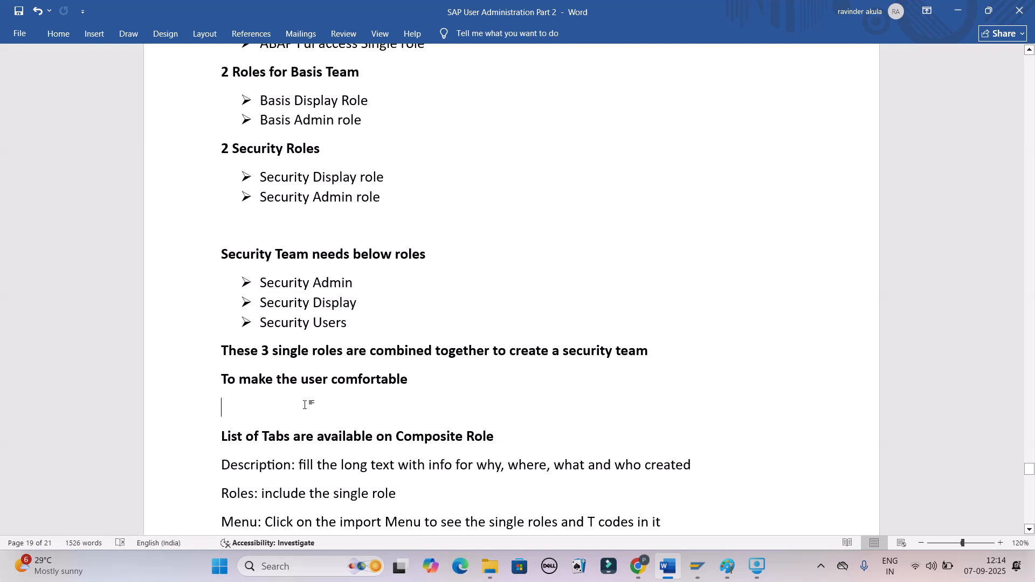
pyautogui.scroll(-3, 340, 393)
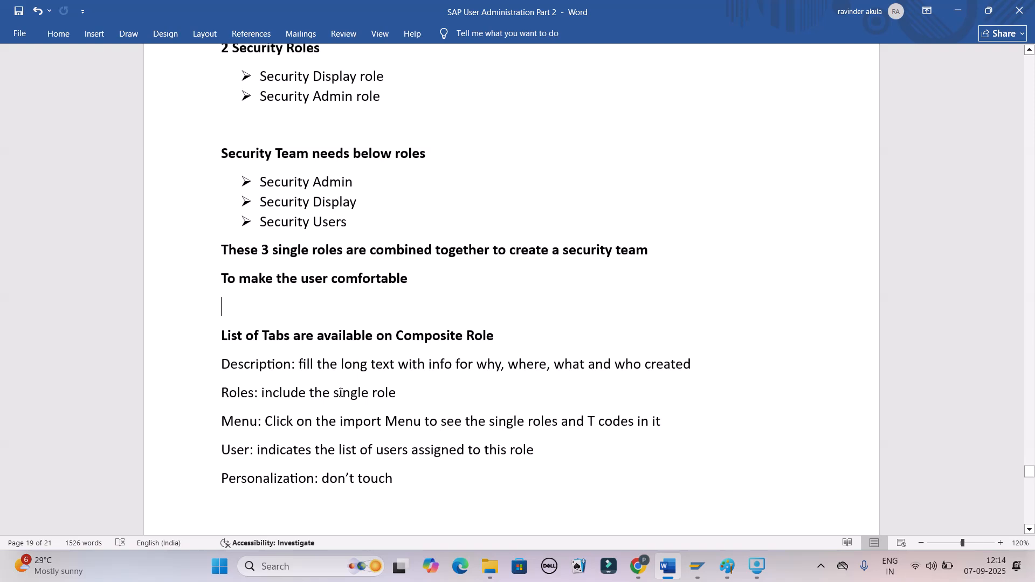
pyautogui.scroll(-1, 341, 393)
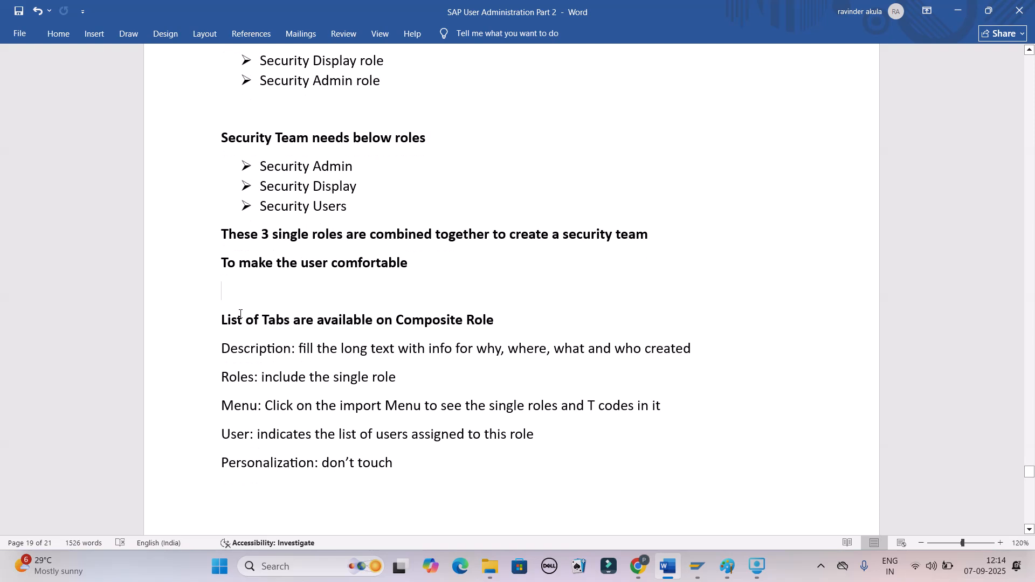
pyautogui.click(251, 293)
# Switch to SAP Logon, log on to client 811 with the account password and open Role Maintenance.
pyautogui.click(697, 566)
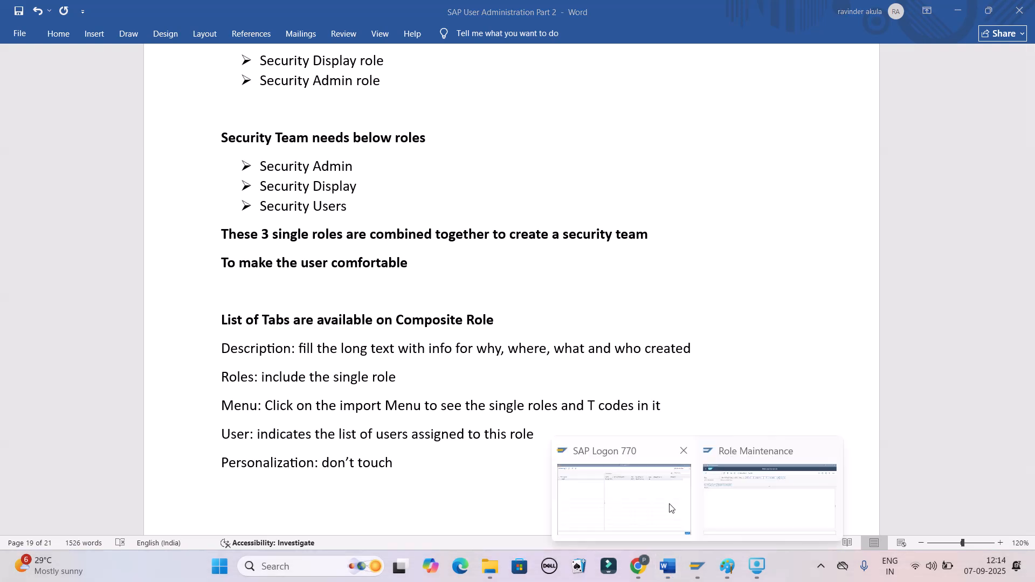
pyautogui.click(671, 508)
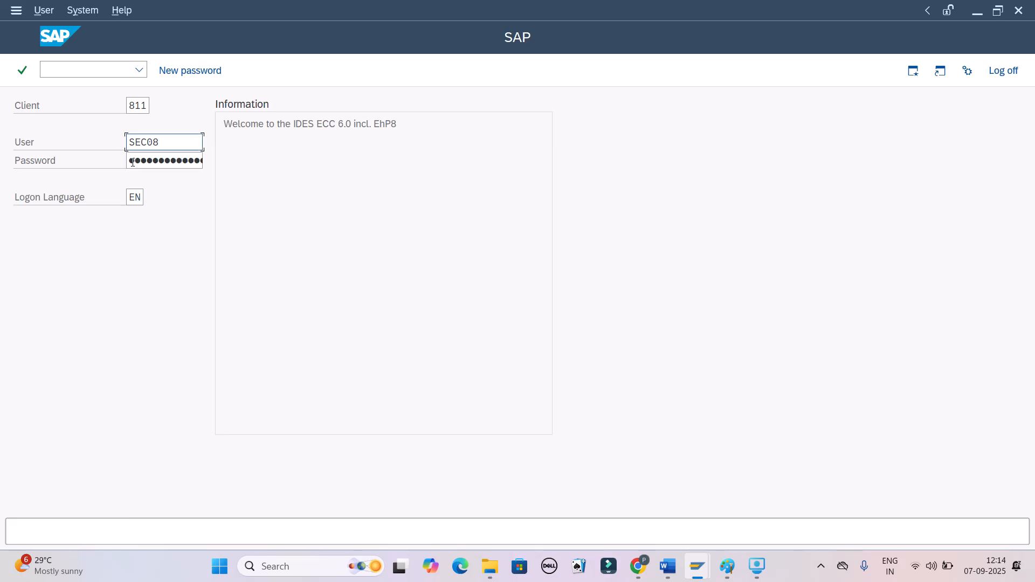
pyautogui.click(133, 161)
pyautogui.press('Return')
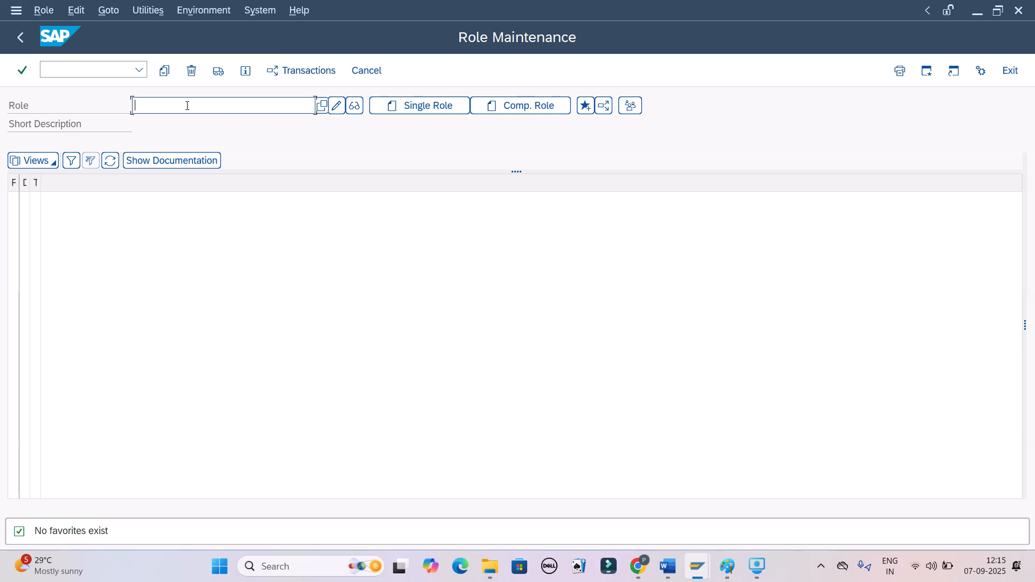
# Create a composite role named Y:SE:Composite_access_Nano.
pyautogui.write('Y:')
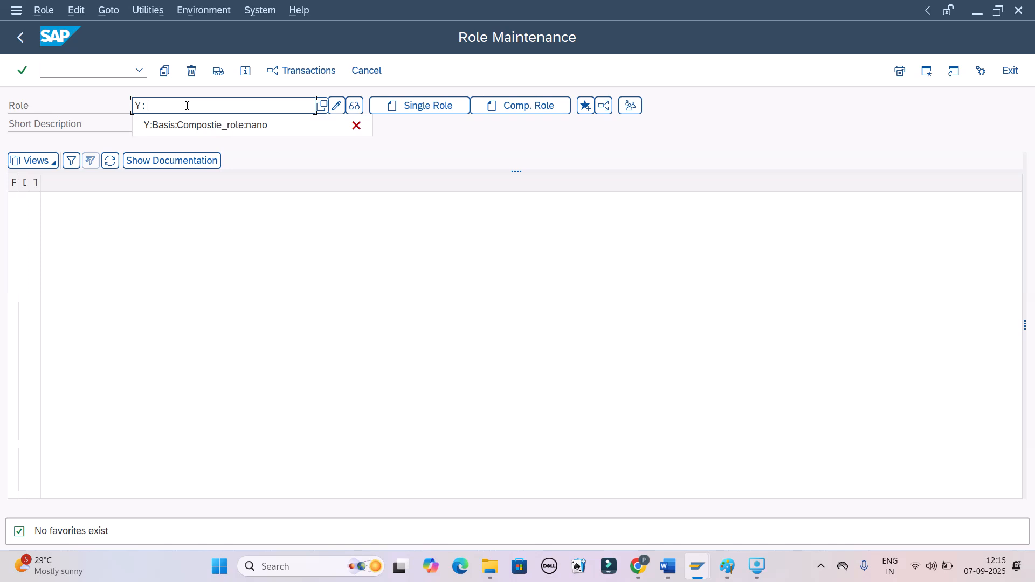
pyautogui.write('SEe')
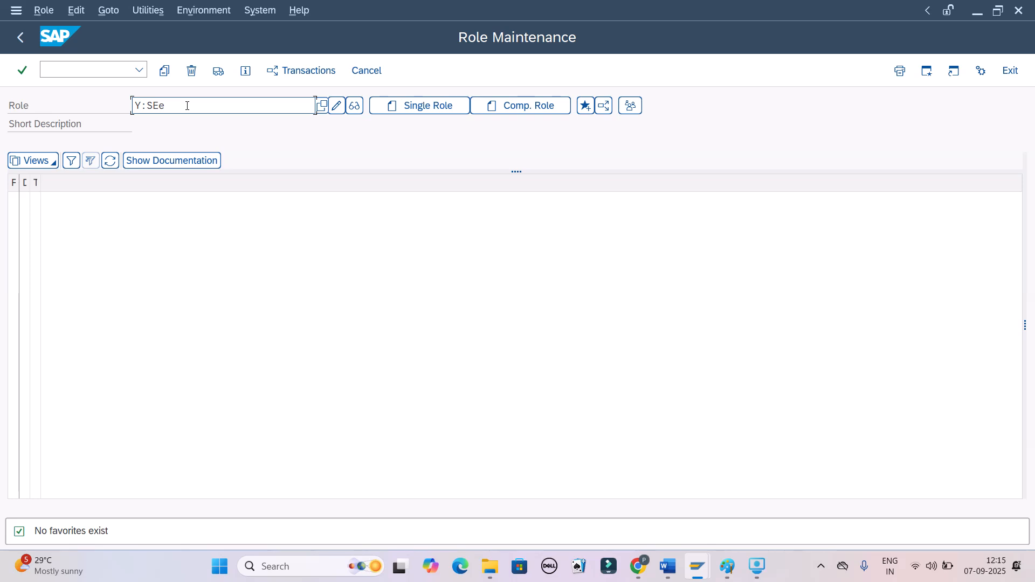
pyautogui.press('BackSpace')
pyautogui.write(':Composite_access')
pyautogui.press('Return')
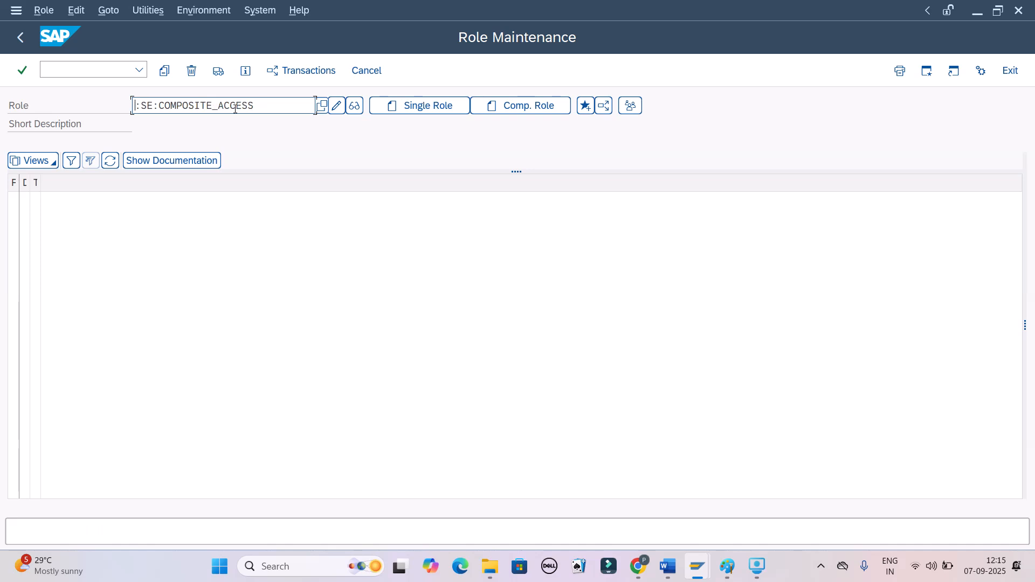
pyautogui.write('Y:SE:Composite_access_')
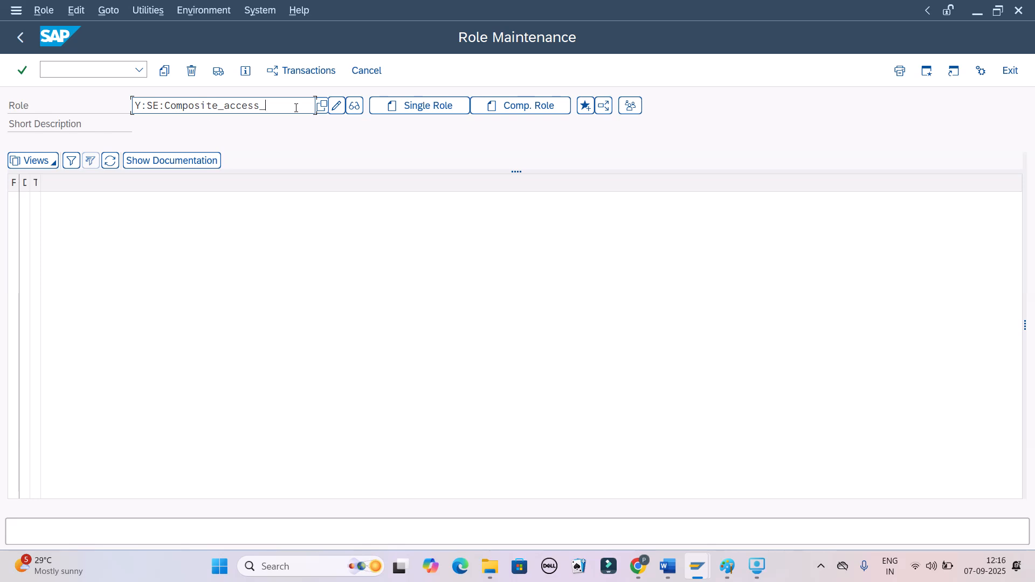
pyautogui.write('Nano')
pyautogui.press('Tab')
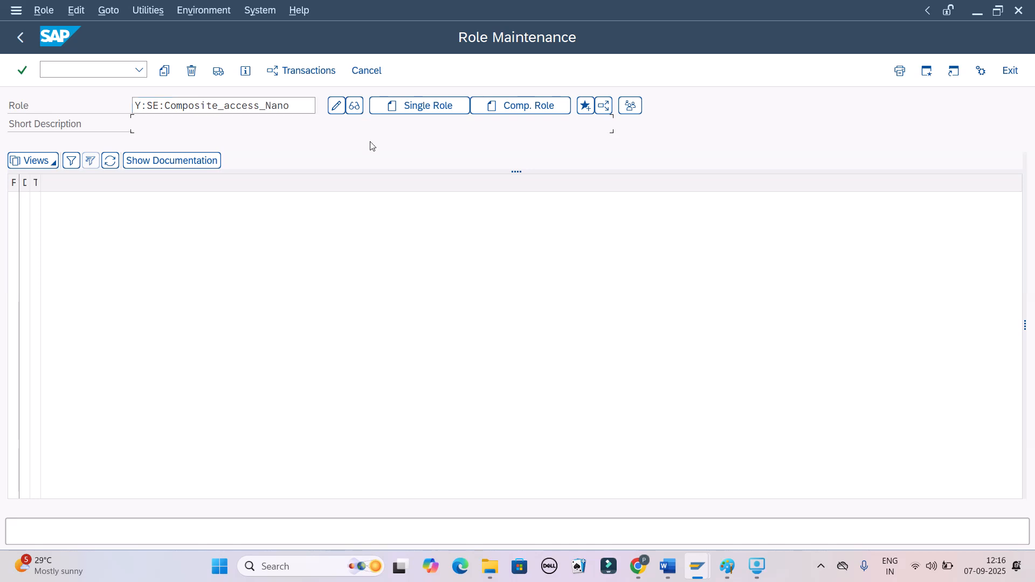
pyautogui.click(330, 108)
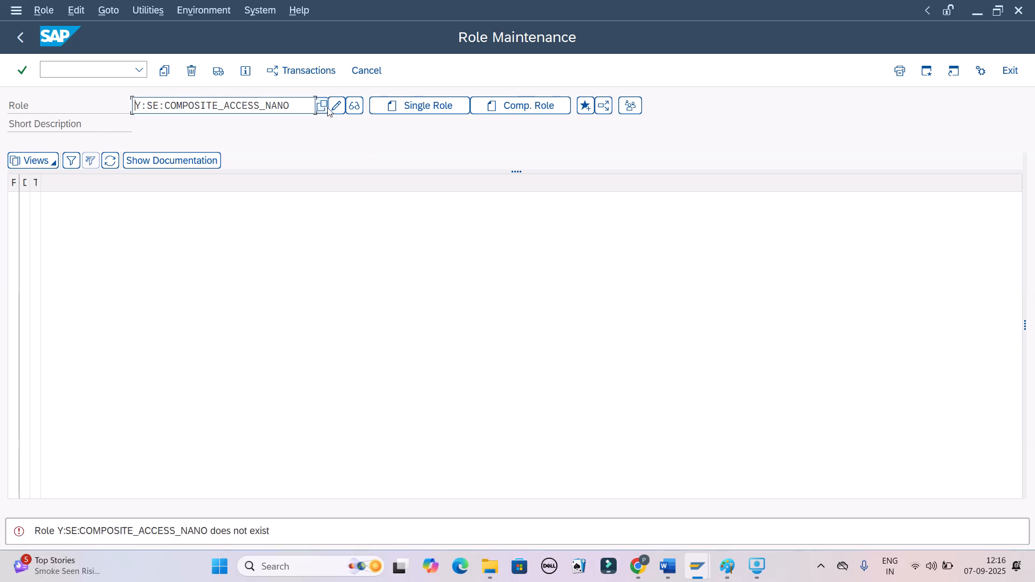
pyautogui.click(497, 109)
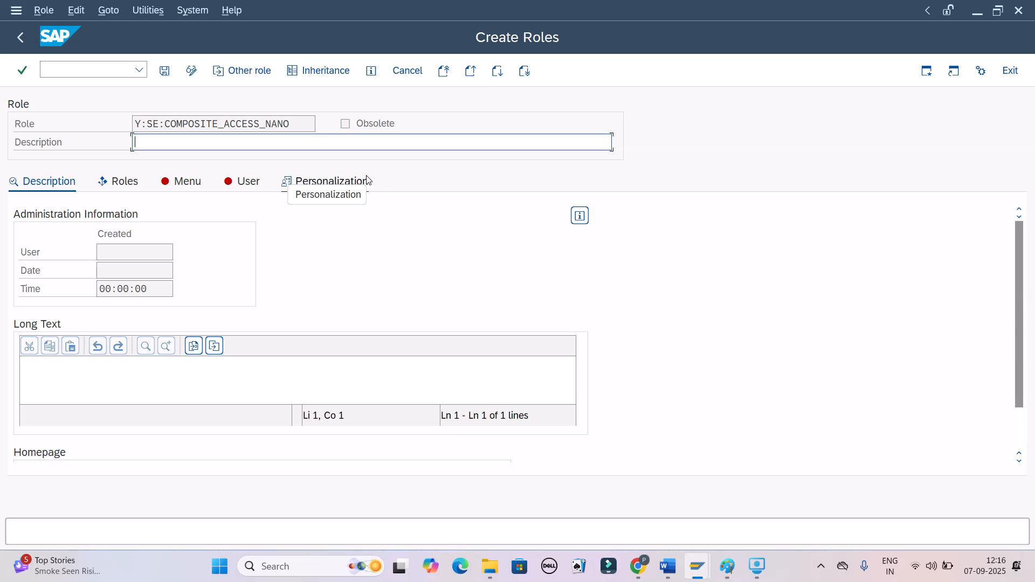
# Capture the new role's header and tab row with Snipping Tool and paste the image above "Derived Roles:" in the Word notes.
pyautogui.click(275, 564)
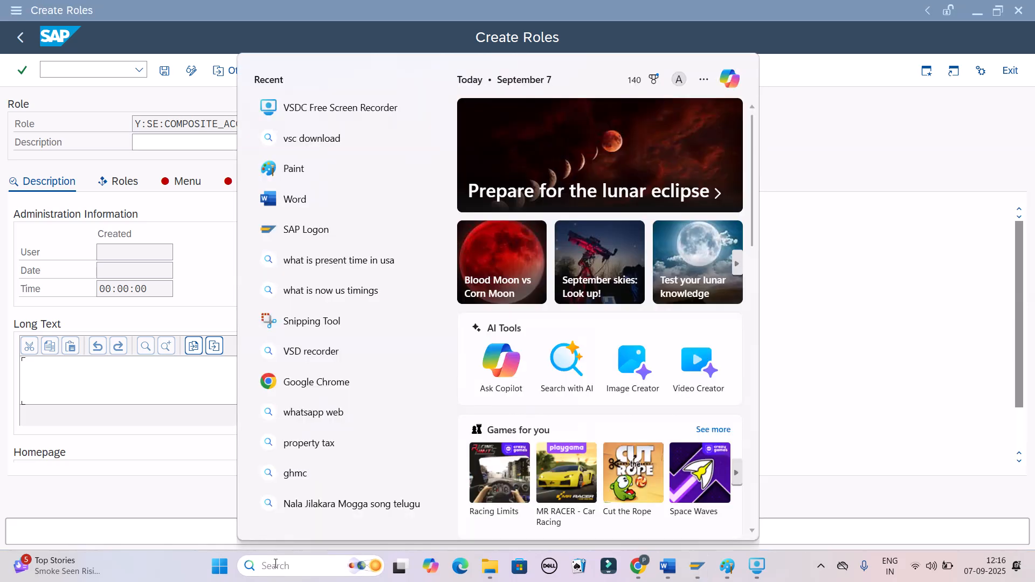
pyautogui.write('sin')
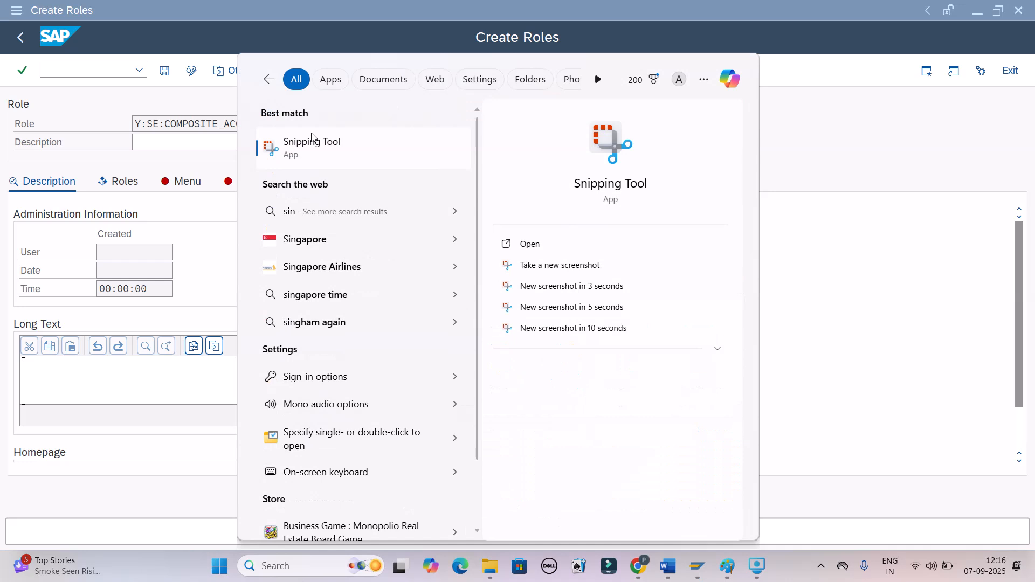
pyautogui.click(311, 141)
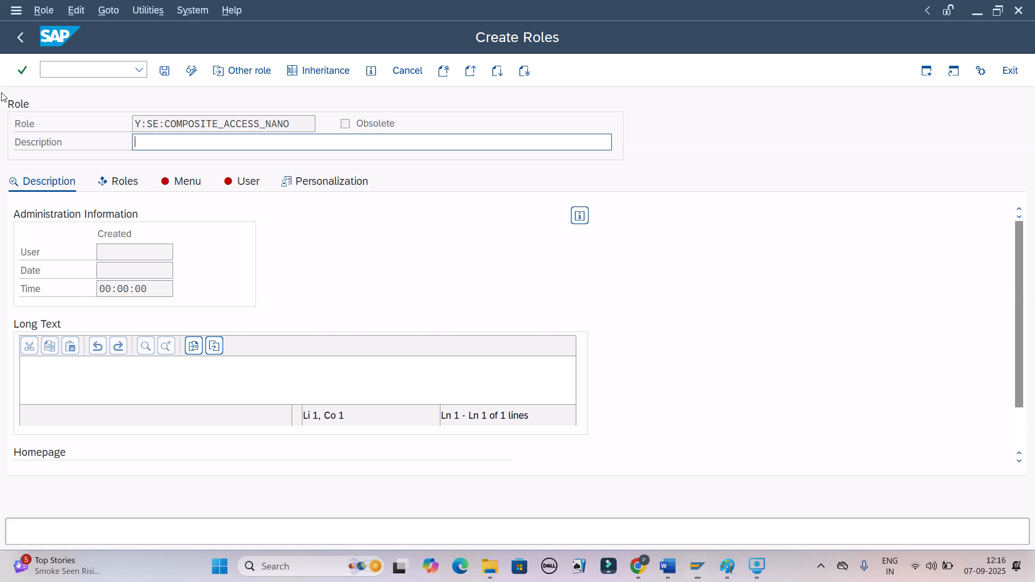
pyautogui.moveTo(2, 93); pyautogui.dragTo(723, 267)
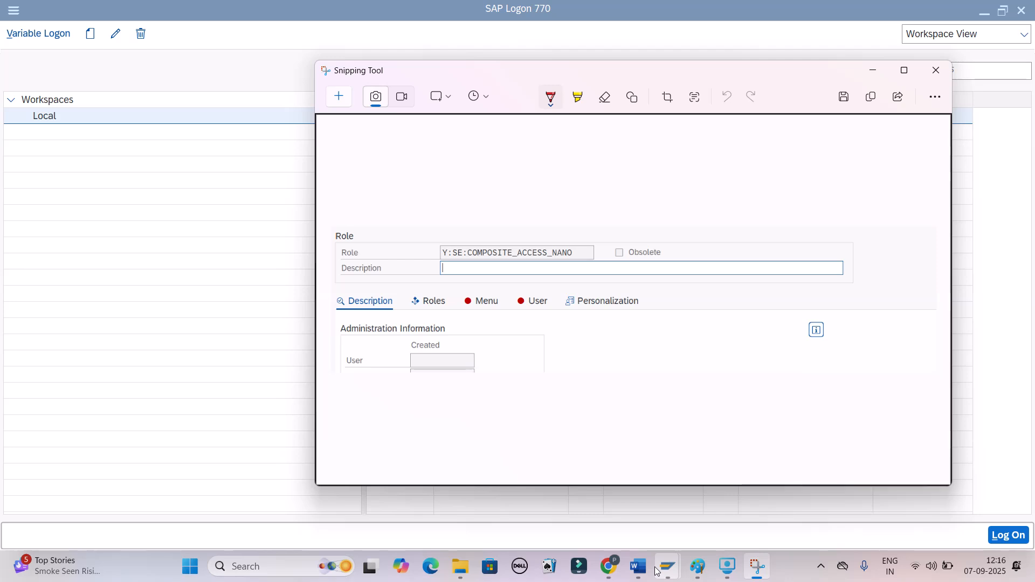
pyautogui.click(639, 567)
pyautogui.hotkey('ctrl', 'v')
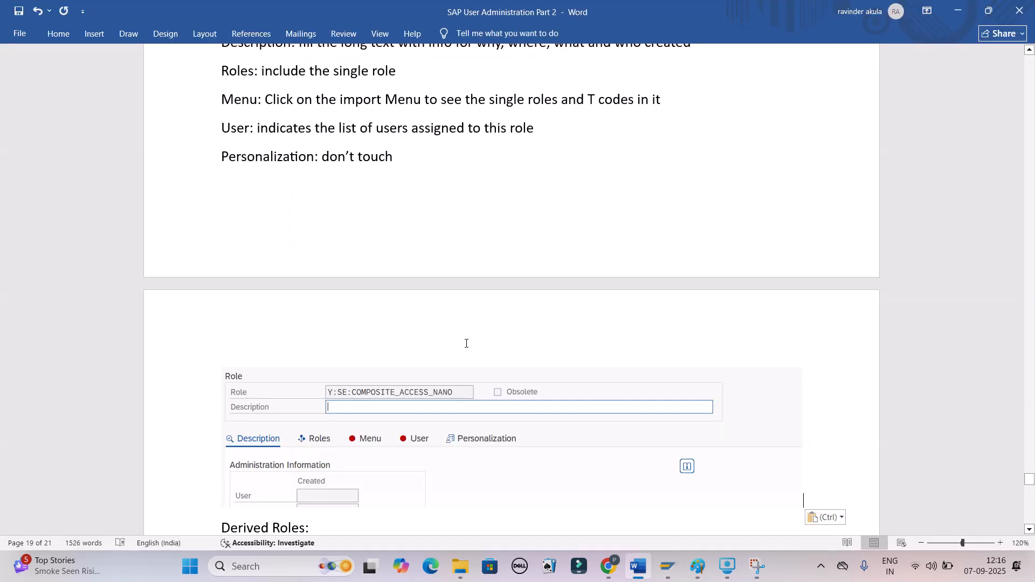
# Compare the single role tab screenshot and descriptions with the pasted composite role screenshot in the notes.
pyautogui.scroll(10, 466, 344)
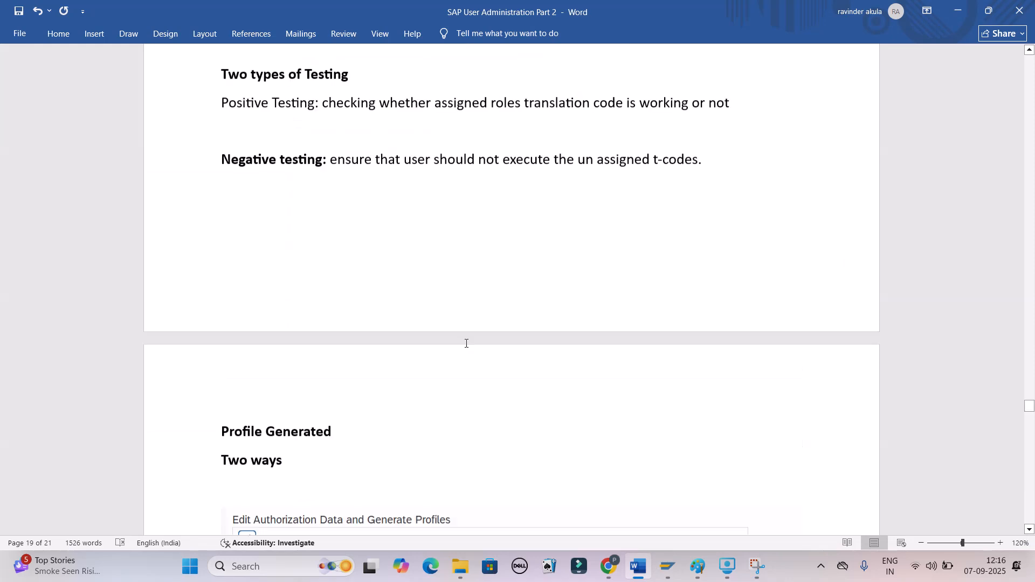
pyautogui.scroll(5, 344, 108)
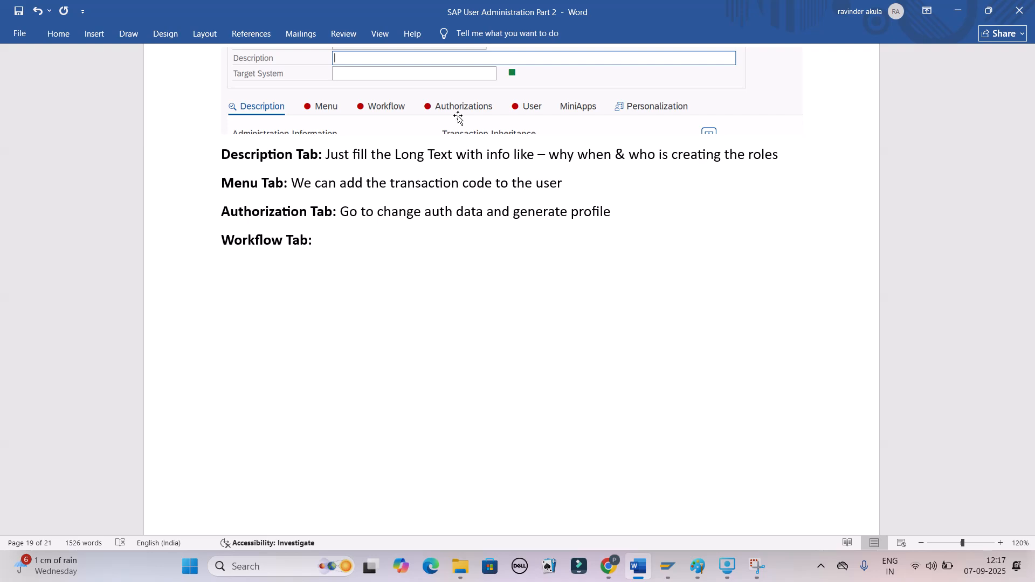
pyautogui.scroll(-5, 481, 240)
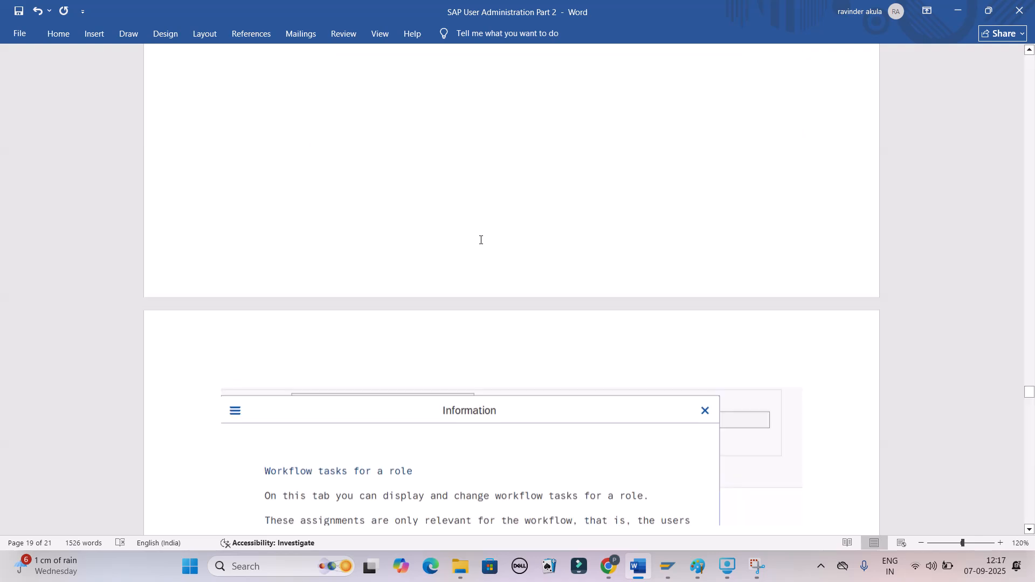
pyautogui.moveTo(1031, 394); pyautogui.dragTo(1034, 470)
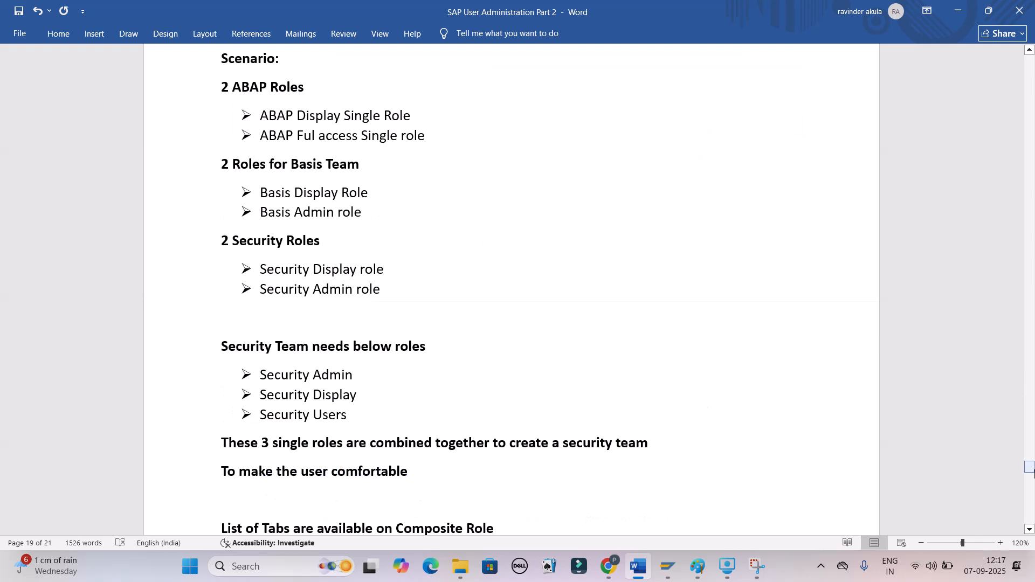
pyautogui.hotkey('ctrl', 'v')
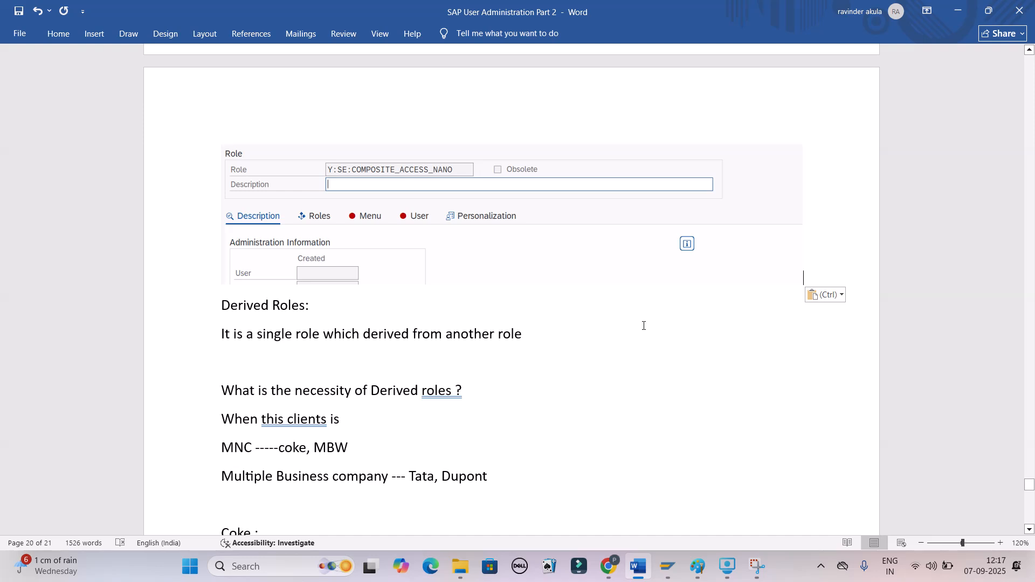
# Switch back to SAP, save the new composite role and view its assigned roles table in display mode.
pyautogui.moveTo(661, 552)
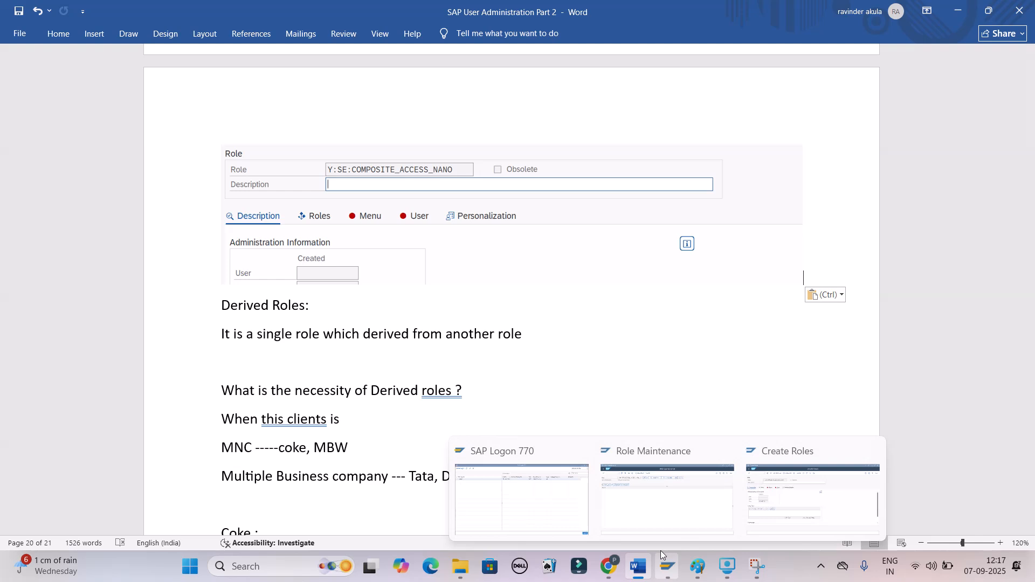
pyautogui.click(812, 499)
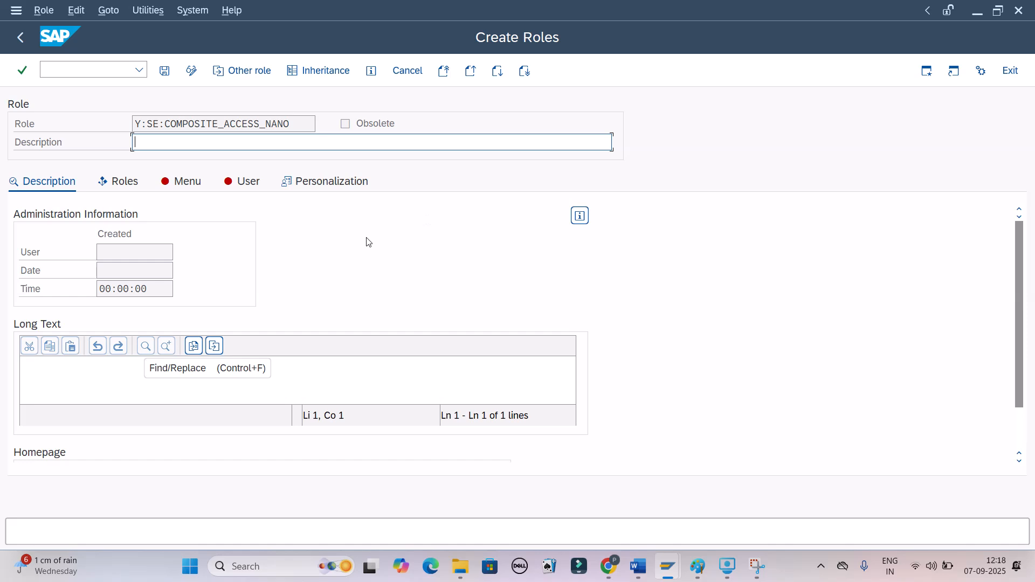
pyautogui.click(165, 72)
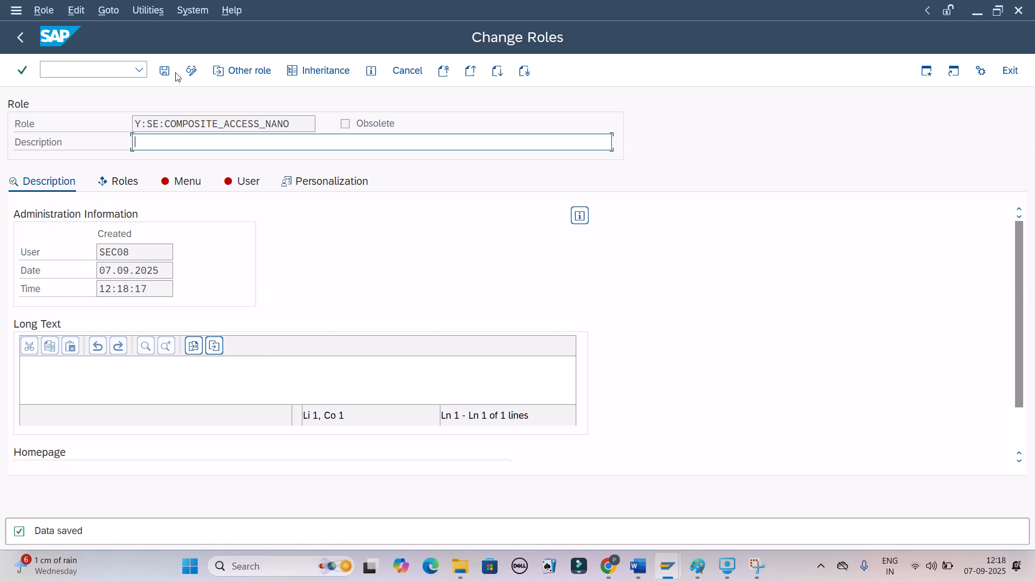
pyautogui.click(190, 72)
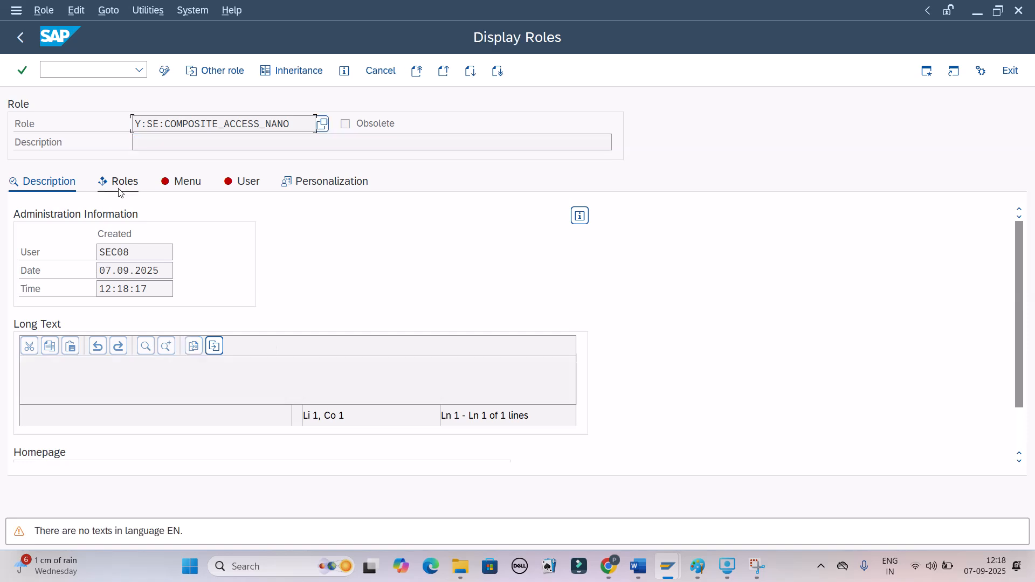
pyautogui.click(119, 183)
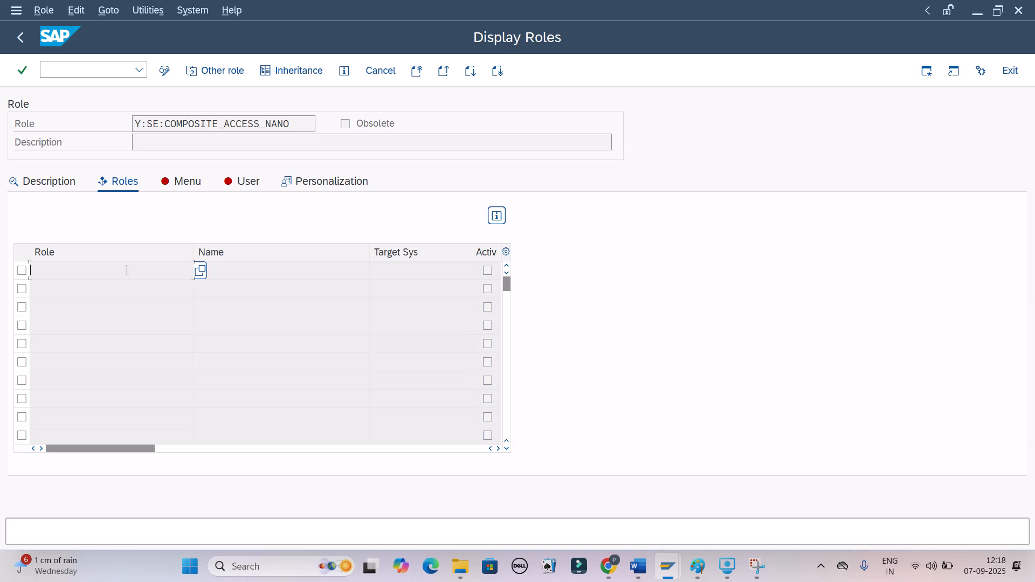
# Switch the composite role to change mode, add the single role X:BS:ABAP_DEVELOPER:NANO to its roles table and save.
pyautogui.hotkey('ctrl', 'F1')
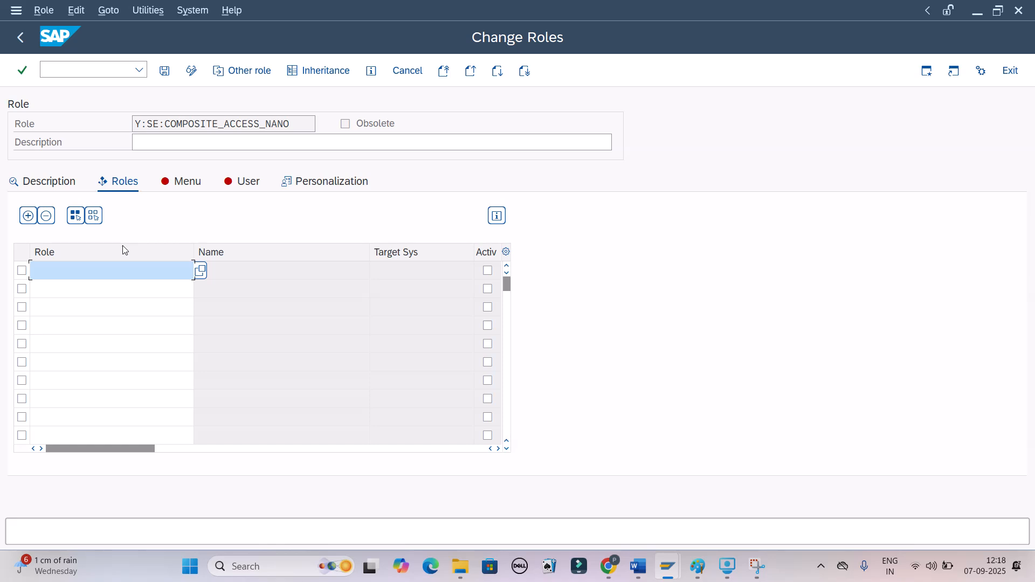
pyautogui.write('X:BS:ABAP_DEVELOPER:NANO')
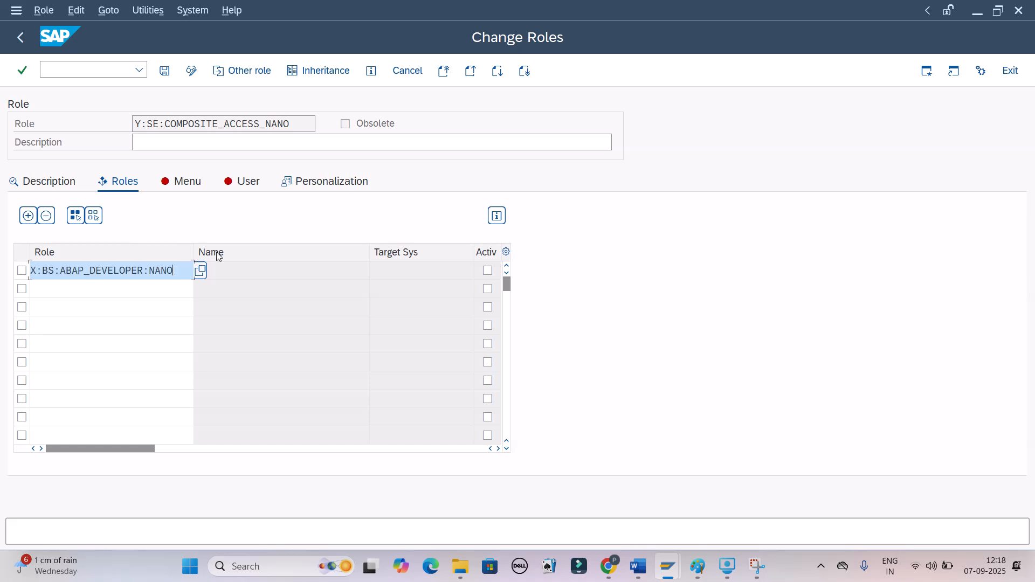
pyautogui.hotkey('ctrl', 's')
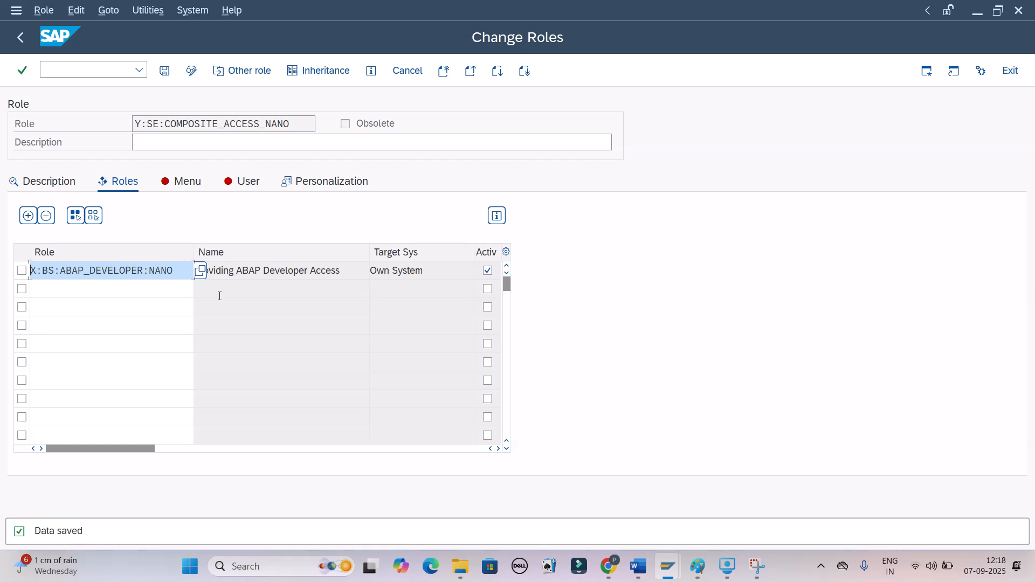
pyautogui.click(183, 182)
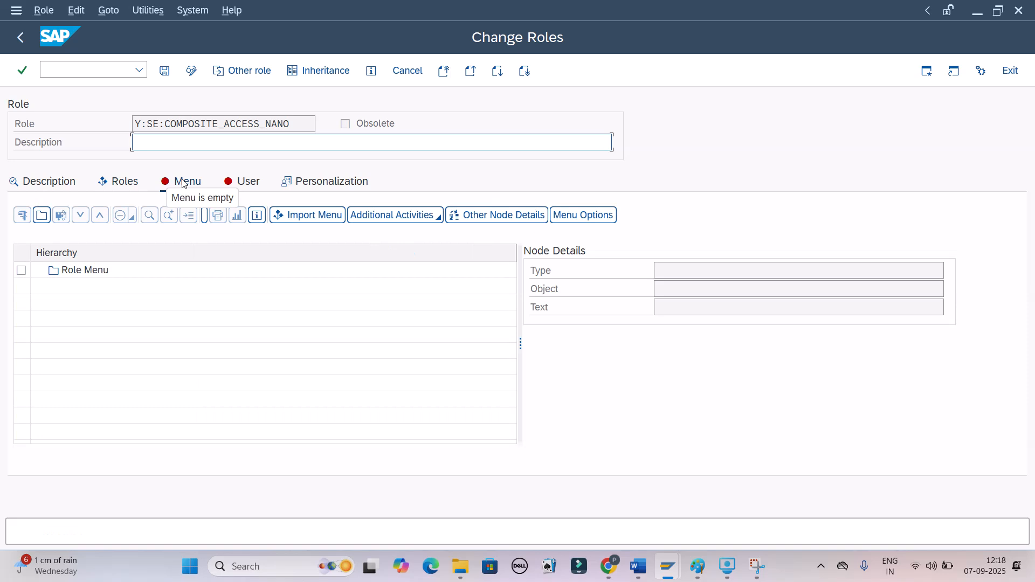
pyautogui.click(118, 182)
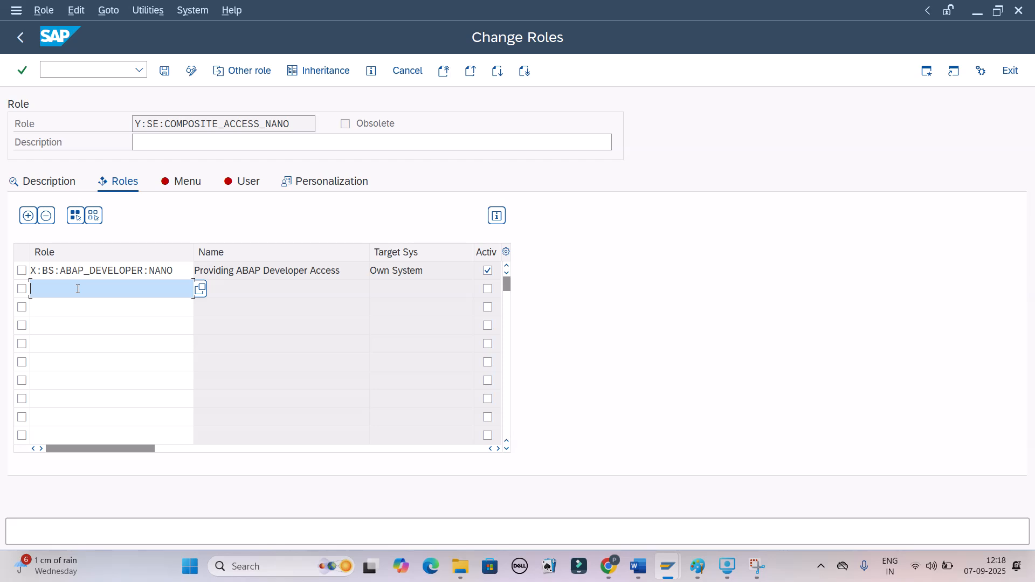
pyautogui.write('X')
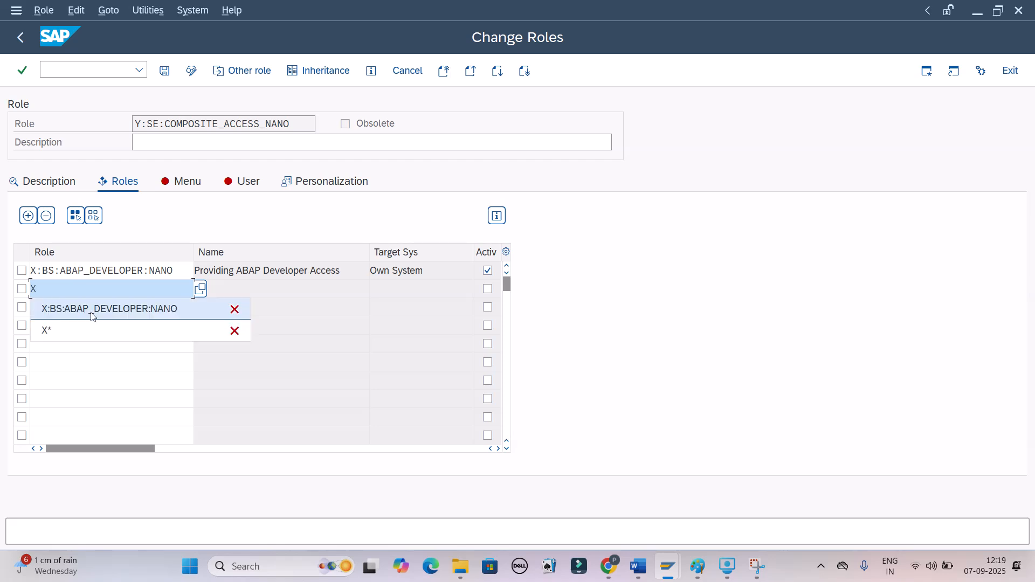
pyautogui.click(93, 315)
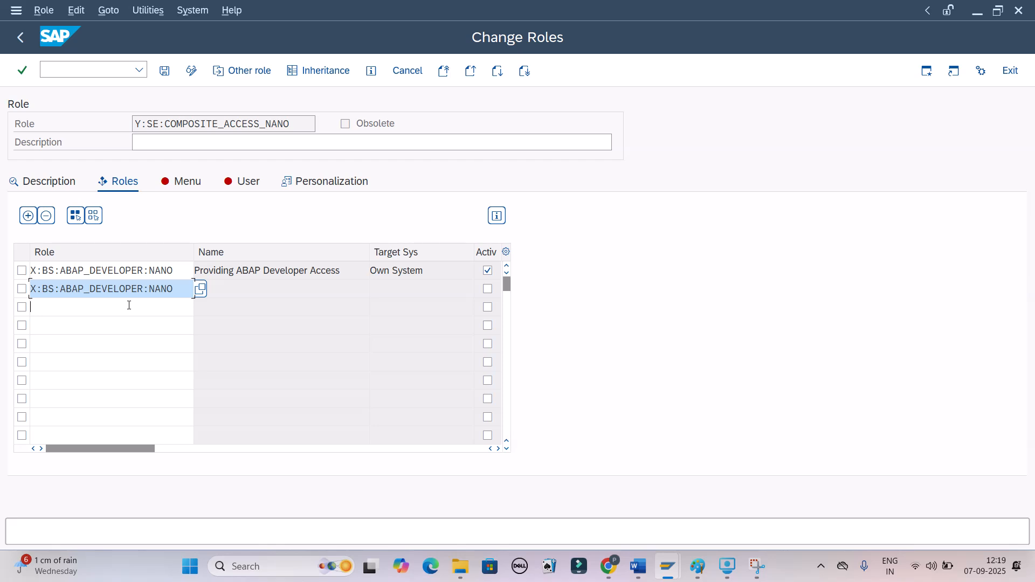
pyautogui.write('X:B')
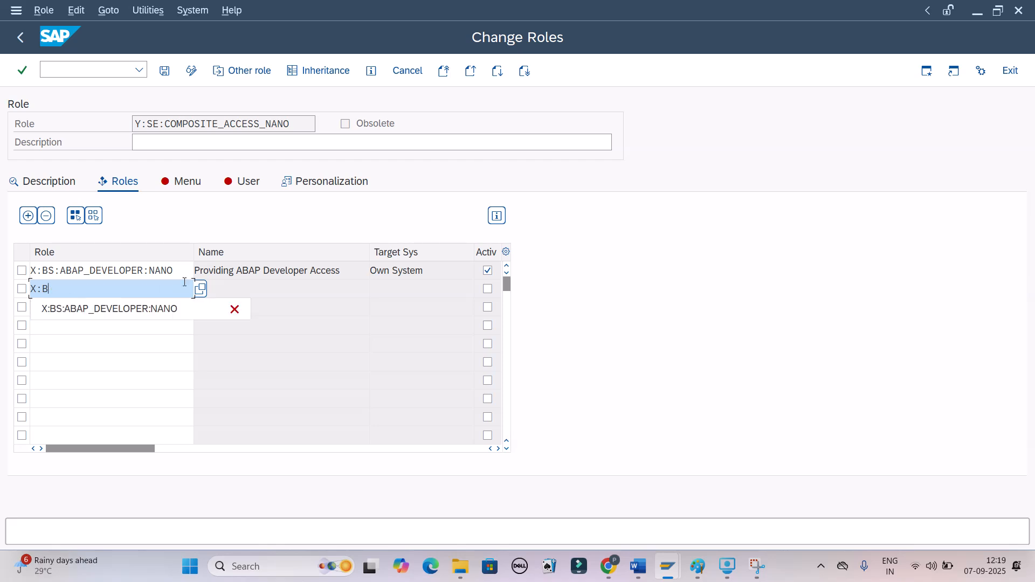
pyautogui.click(19, 71)
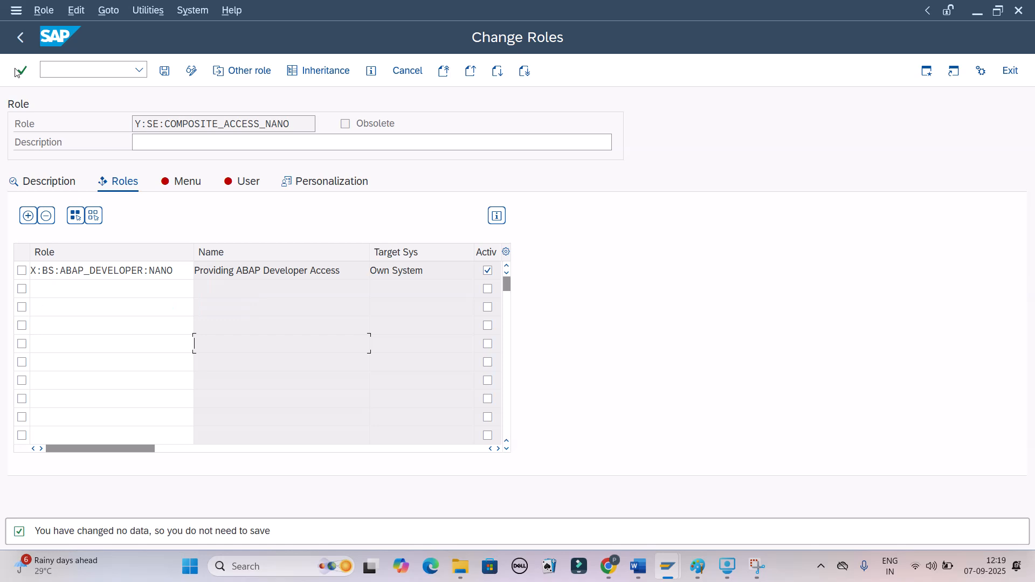
# Return to Role Maintenance, copy the single role name X:BS:ABAP_Developer:supermarke from the entry history and restore Y:SE:COMPOSITE_ACCESS_NANO as the role.
pyautogui.click(20, 39)
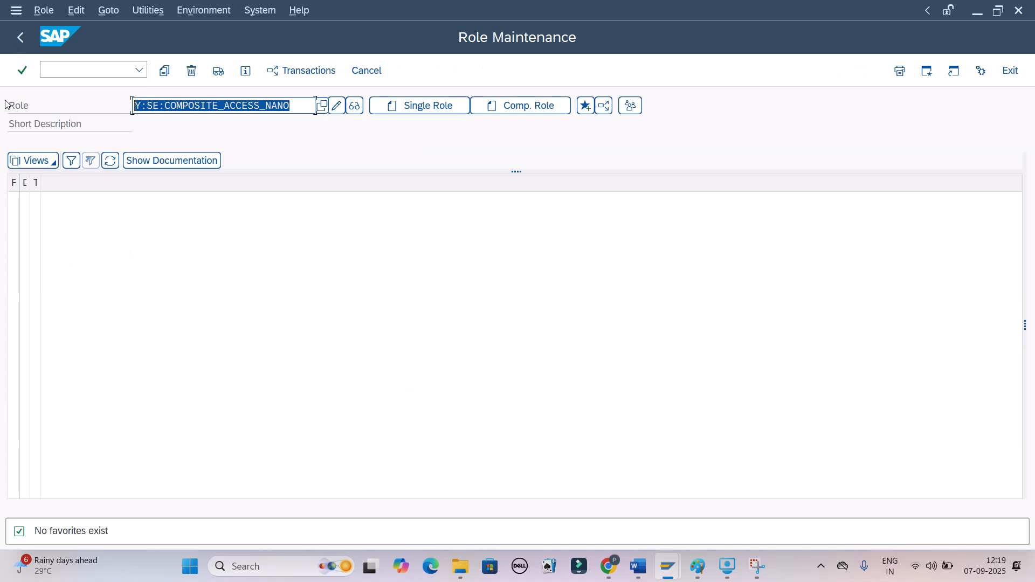
pyautogui.write('X')
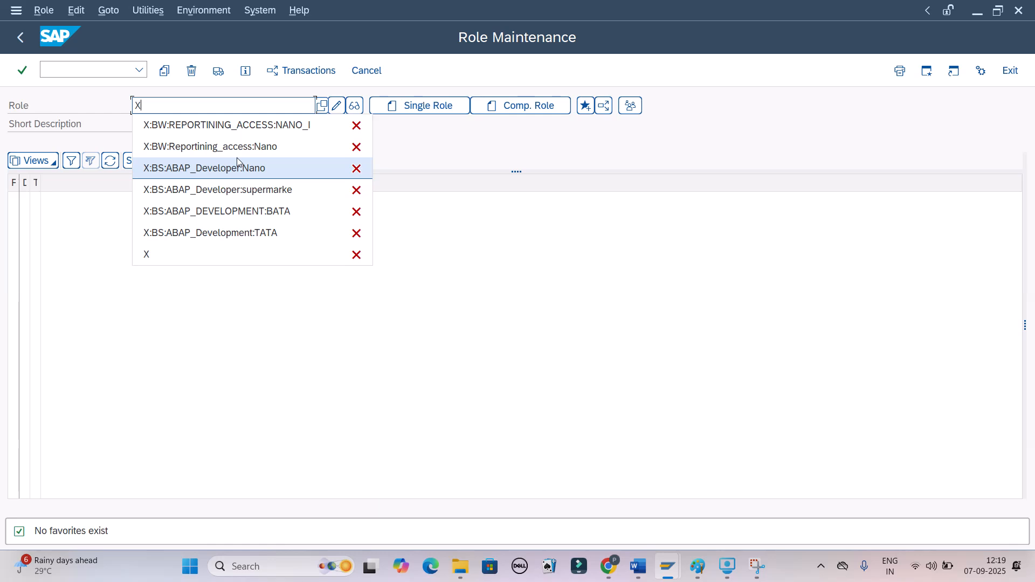
pyautogui.click(237, 162)
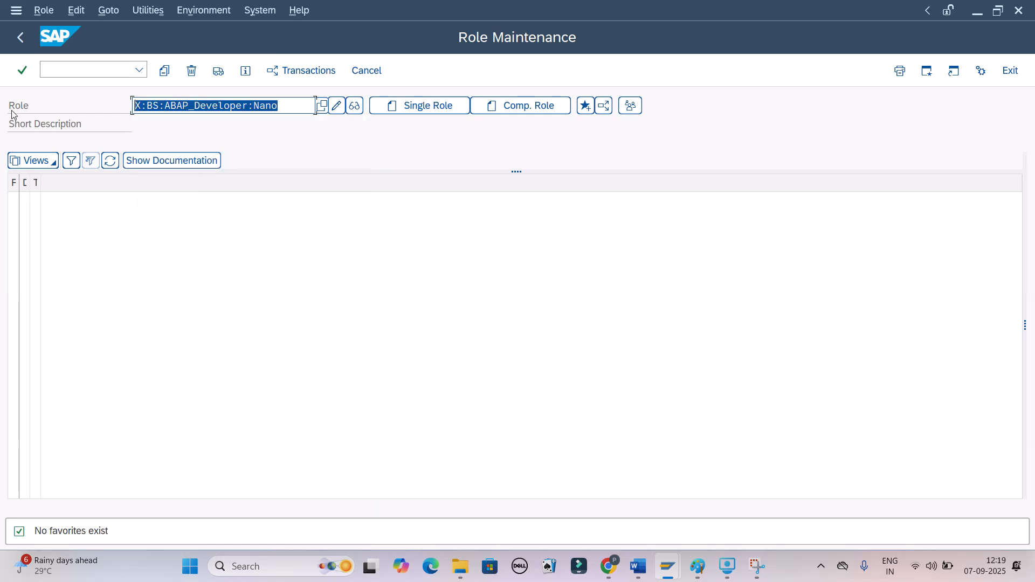
pyautogui.write('X')
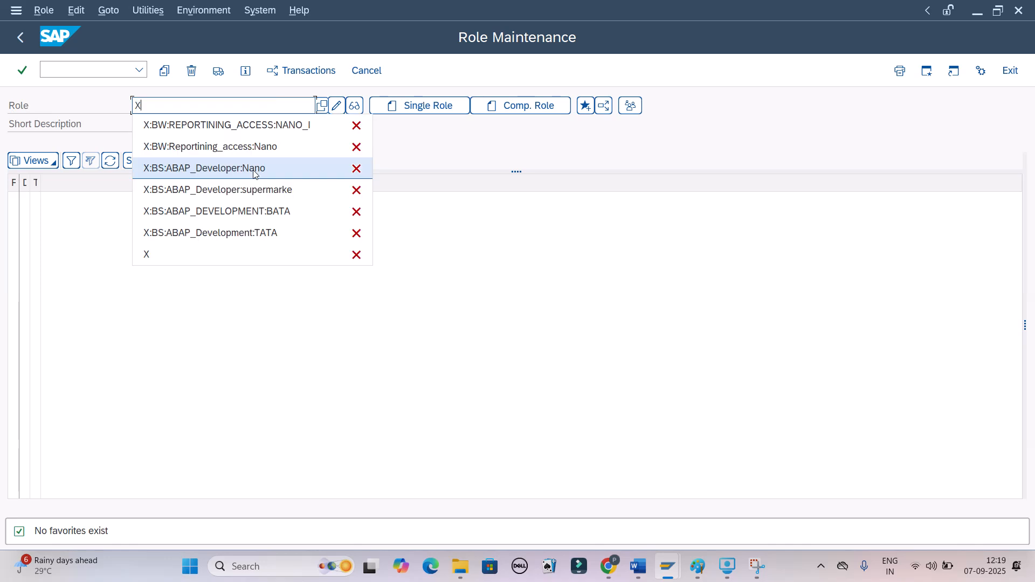
pyautogui.click(218, 190)
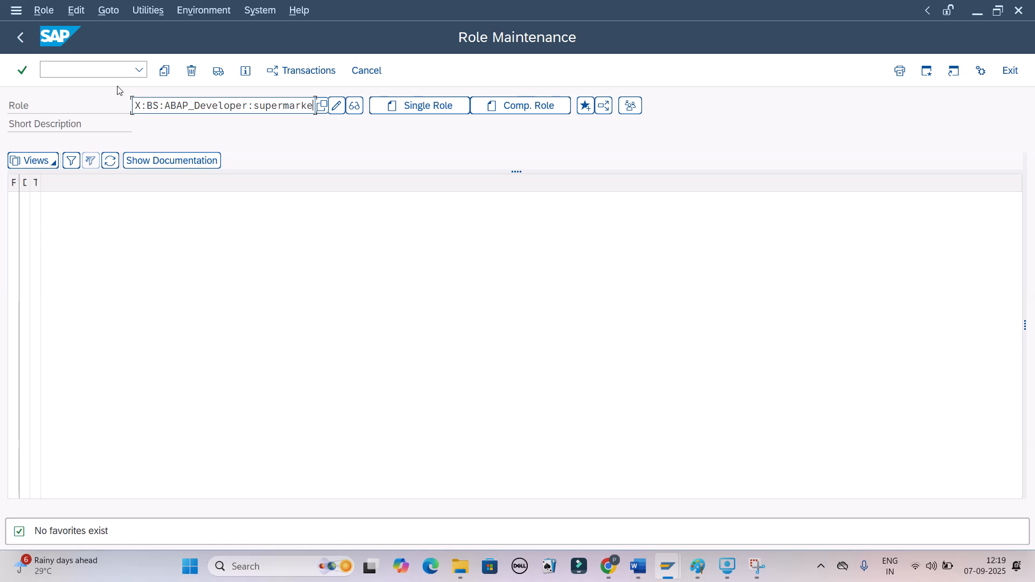
pyautogui.moveTo(135, 106); pyautogui.dragTo(325, 109)
pyautogui.press('BackSpace')
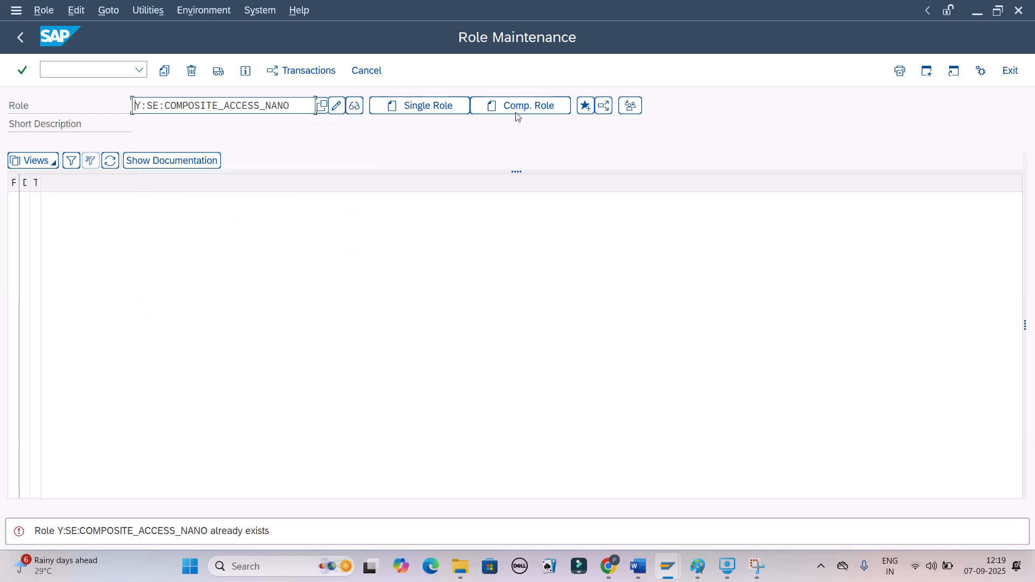
# Open Y:SE:COMPOSITE_ACCESS_NANO for editing, add X:BS:ABAP_Developer:supermarke as its second assigned role and save.
pyautogui.click(335, 108)
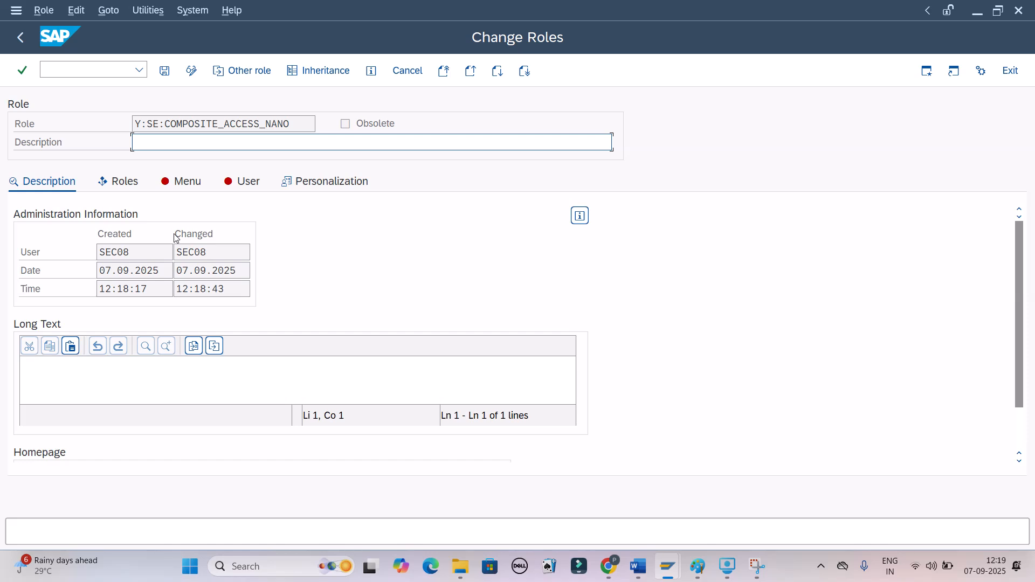
pyautogui.click(191, 186)
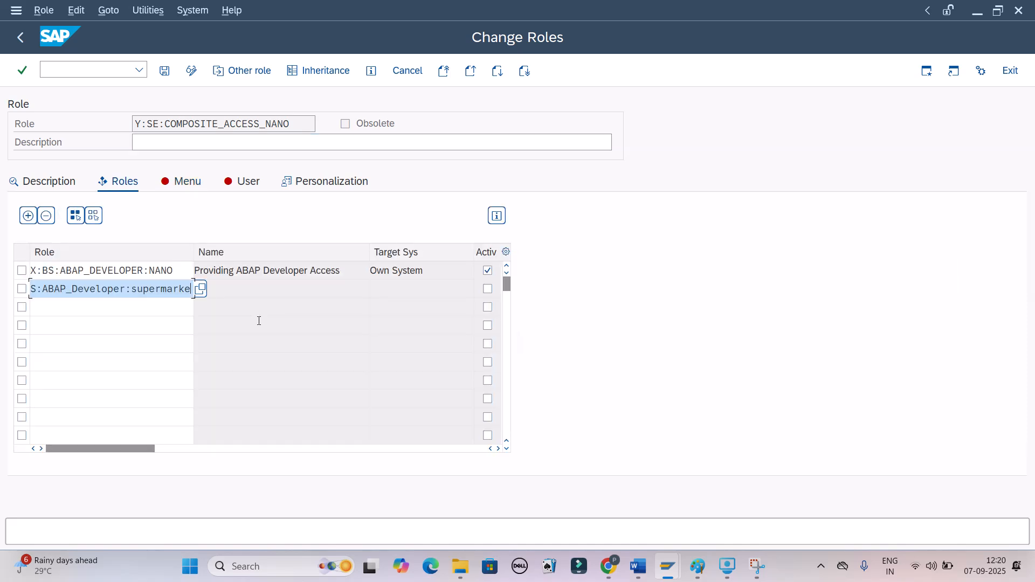
pyautogui.hotkey('ctrl', 's')
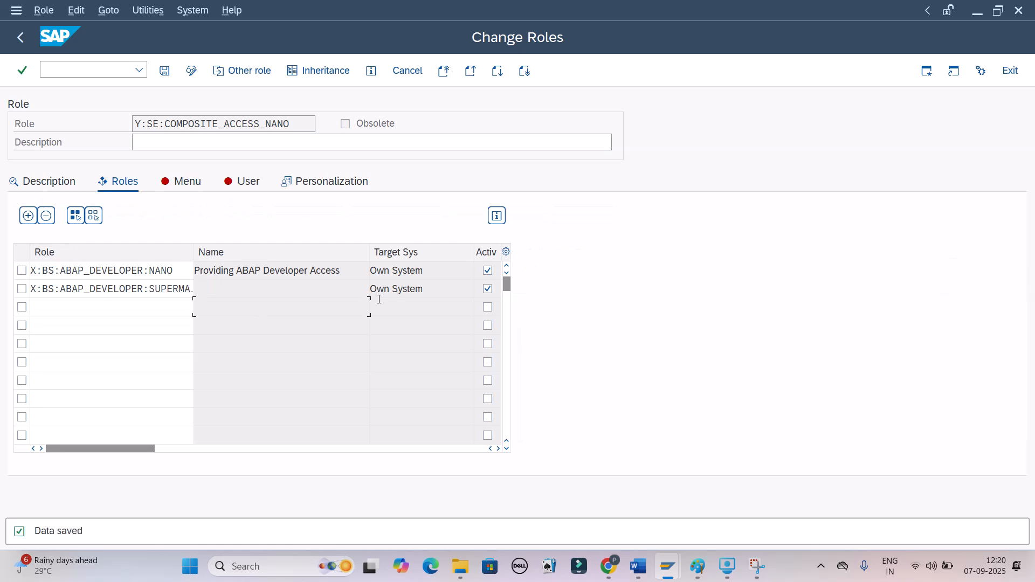
pyautogui.hotkey('ctrl', 's')
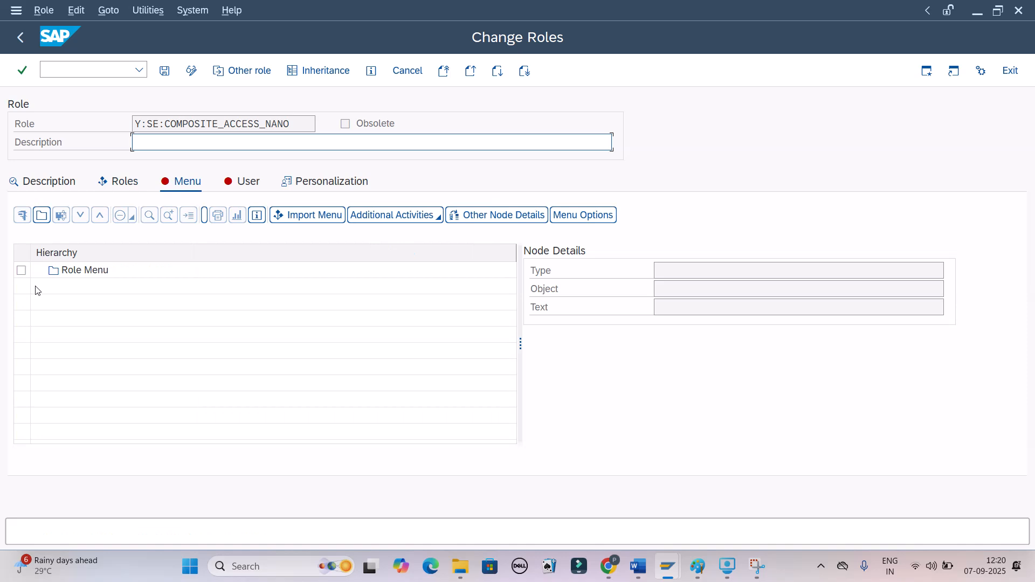
# Import the composite role's menu from its assigned roles, reimport it completely and expand the Role Menu node.
pyautogui.click(130, 271)
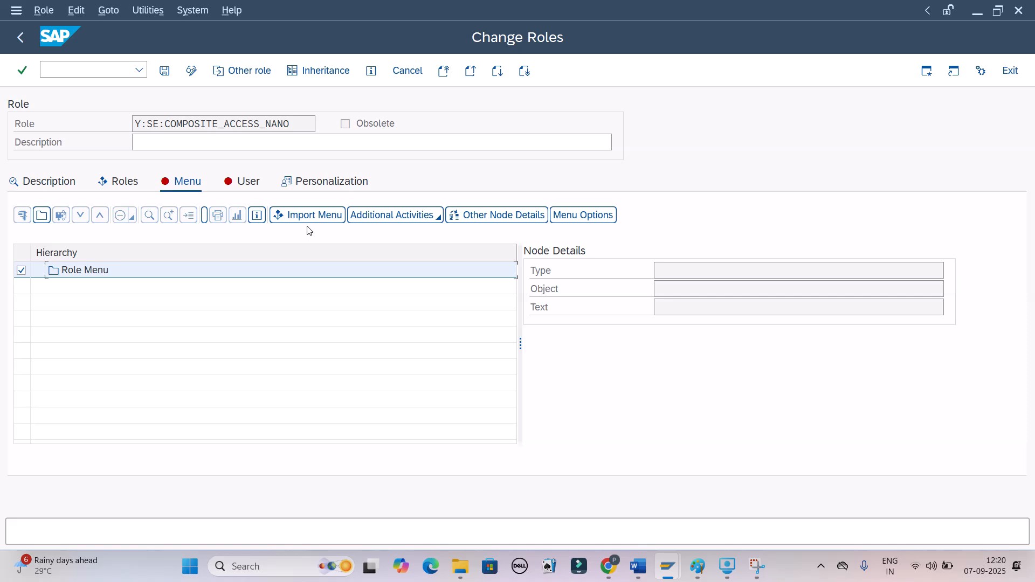
pyautogui.click(315, 218)
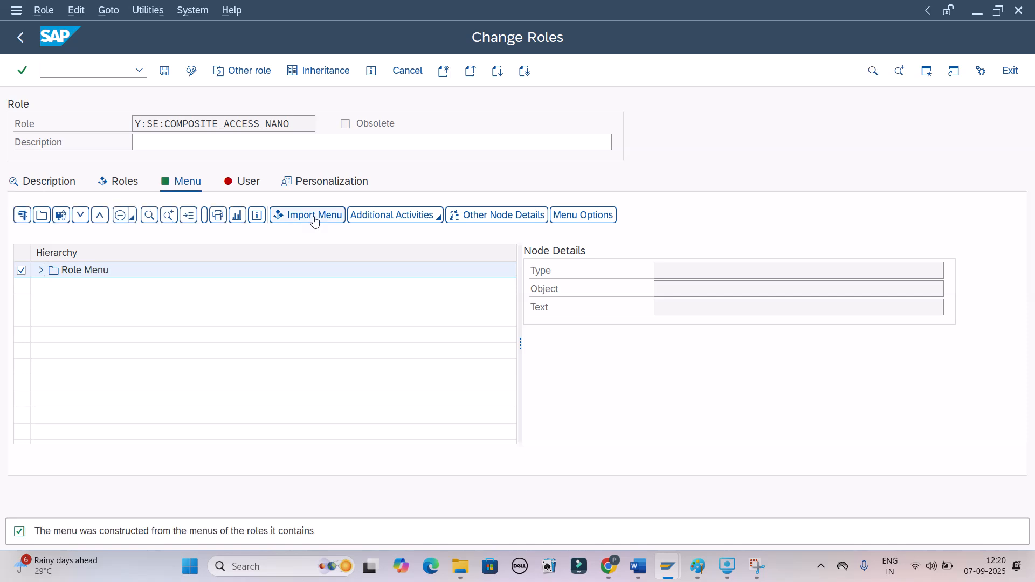
pyautogui.click(315, 218)
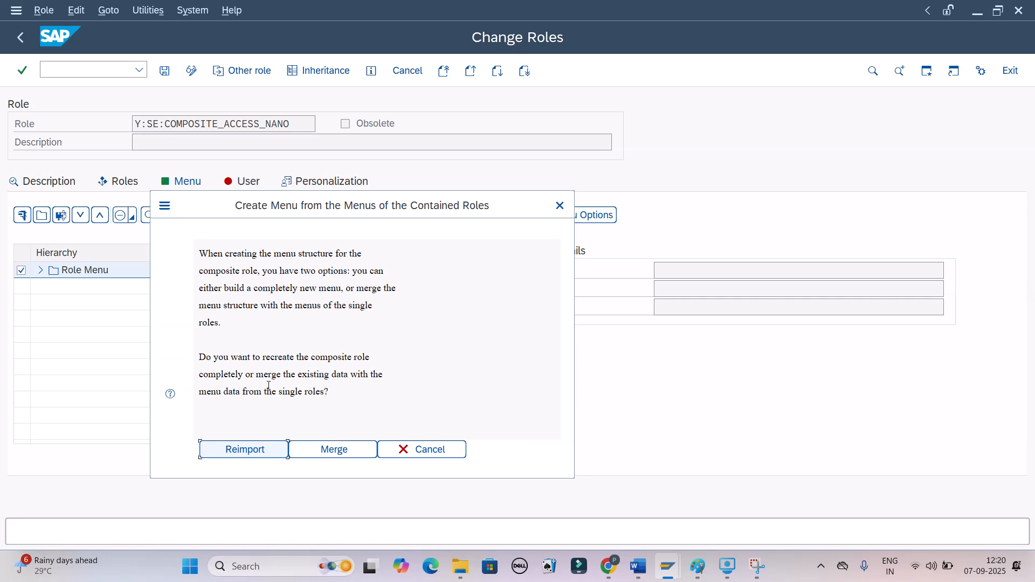
pyautogui.press('Return')
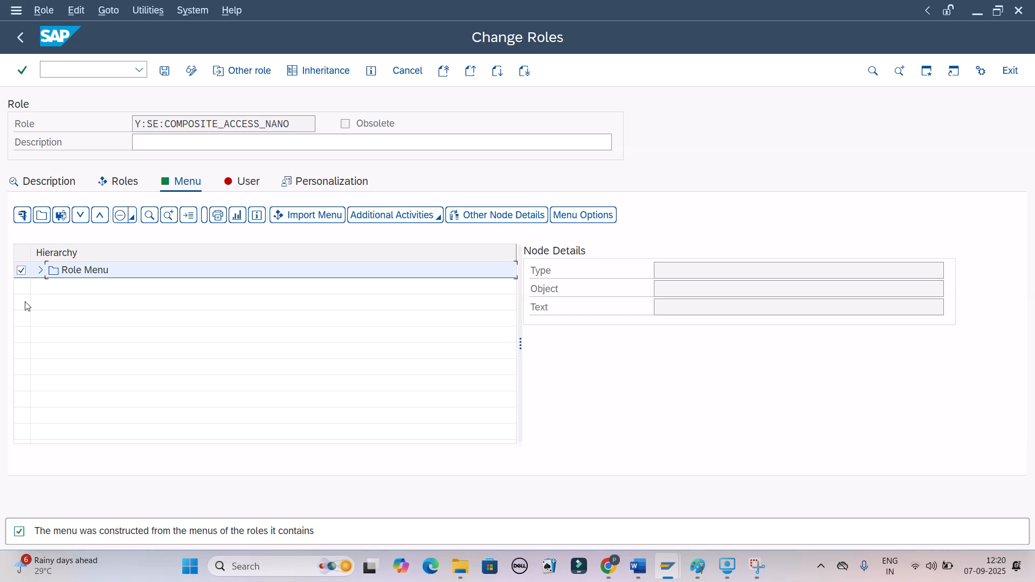
pyautogui.click(41, 270)
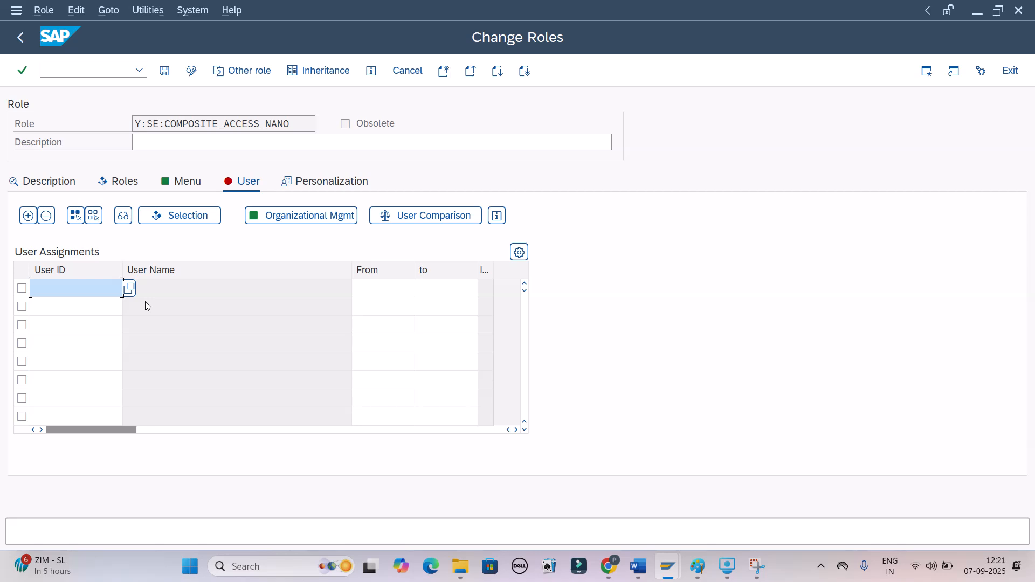
# Assign user TEST_ABAP to the composite role, run the user comparison, view the personalization objects and save.
pyautogui.write('Test_abap')
pyautogui.press('Return')
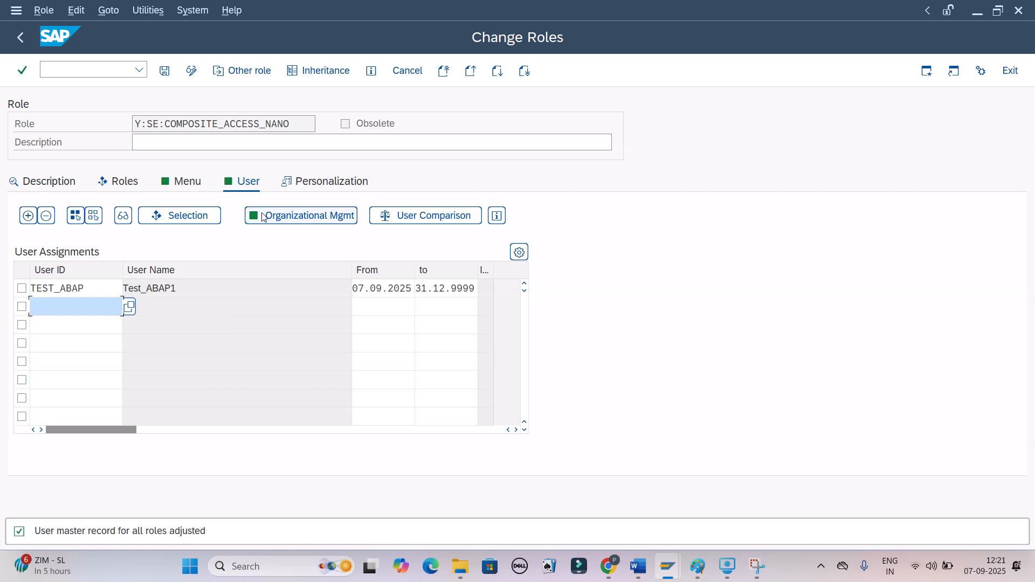
pyautogui.click(298, 184)
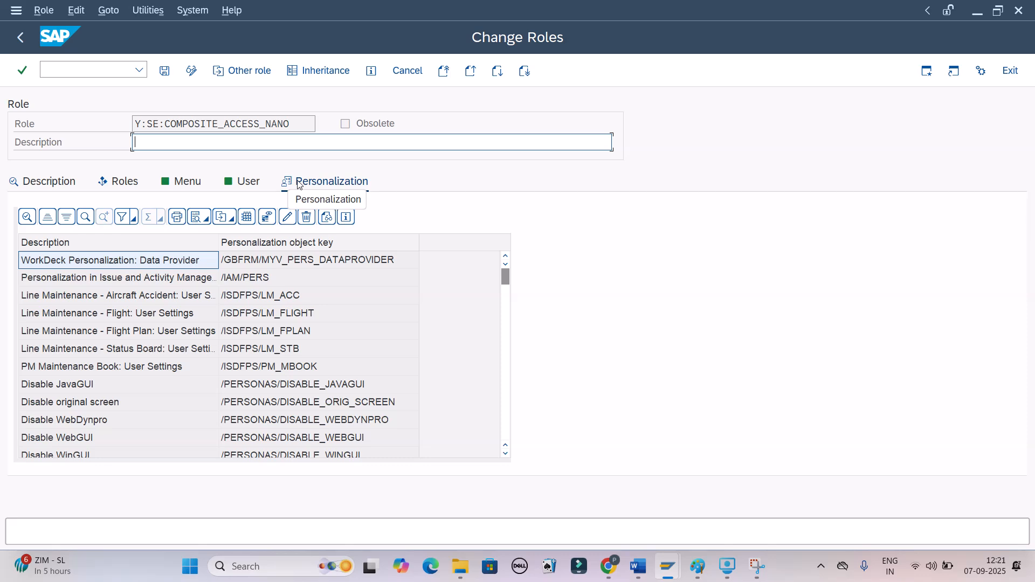
pyautogui.click(164, 71)
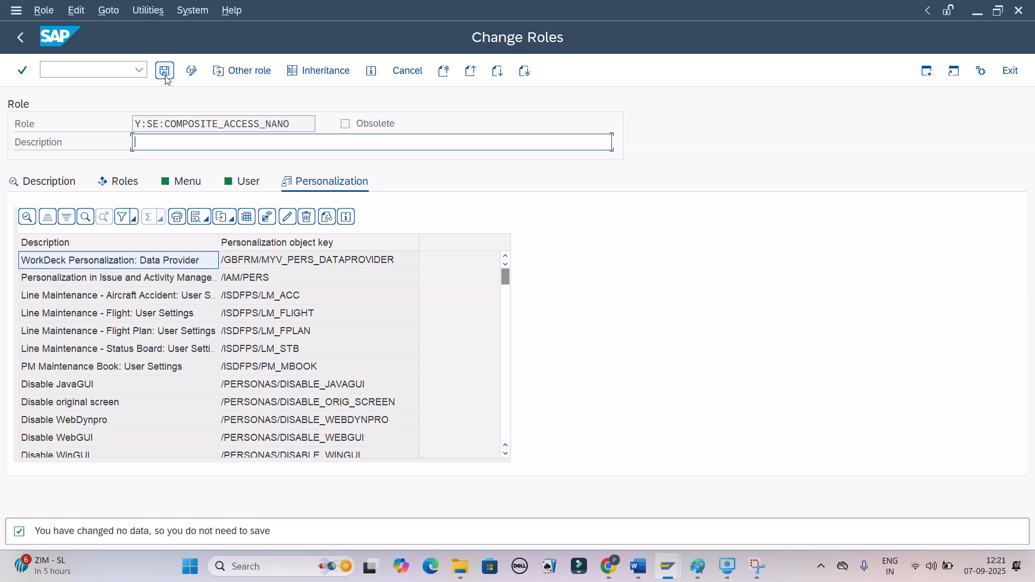
# Leave role maintenance, start User Maintenance and open user Test_ABAP for editing at its role assignments.
pyautogui.click(19, 37)
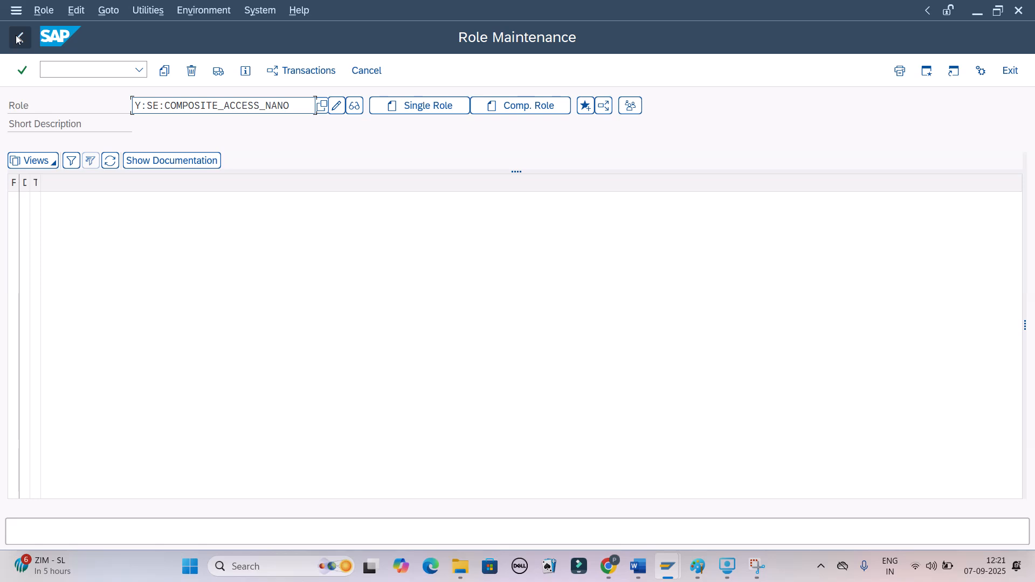
pyautogui.click(19, 38)
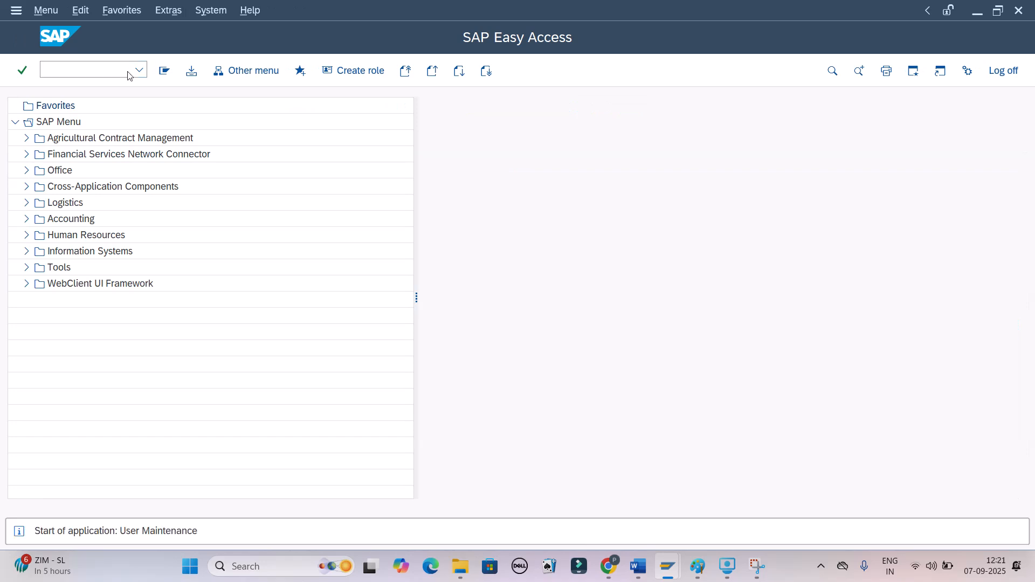
pyautogui.write('te')
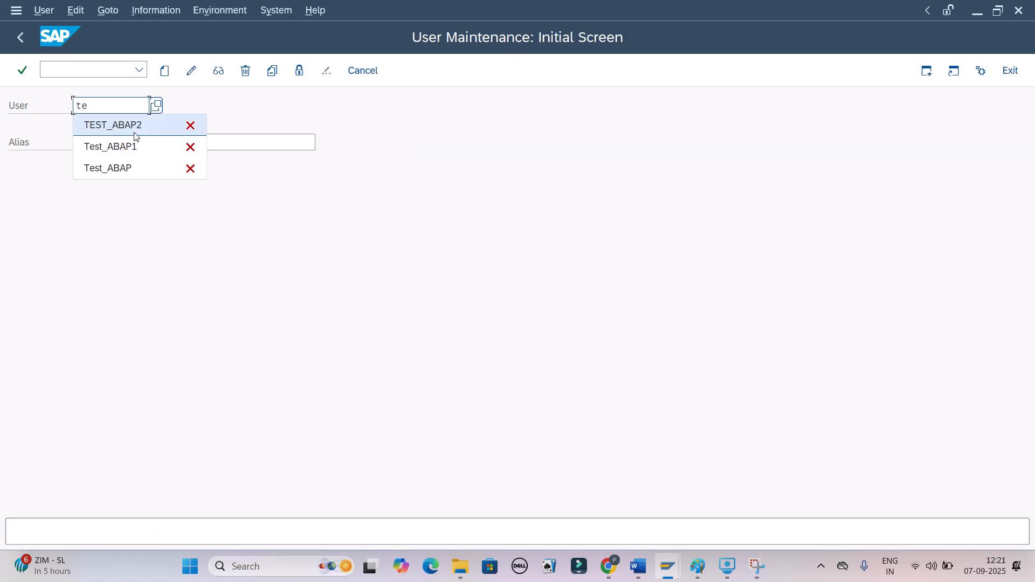
pyautogui.click(108, 168)
pyautogui.click(197, 72)
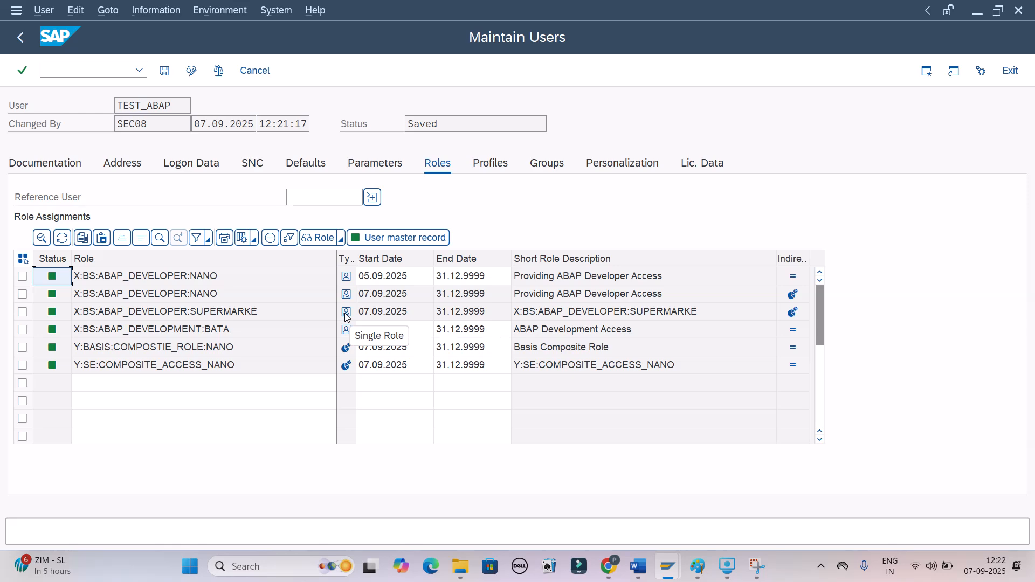
# Widen the role type and indirect assignment columns and examine which of the user's roles are single, composite, direct or indirect.
pyautogui.moveTo(356, 258); pyautogui.dragTo(443, 258)
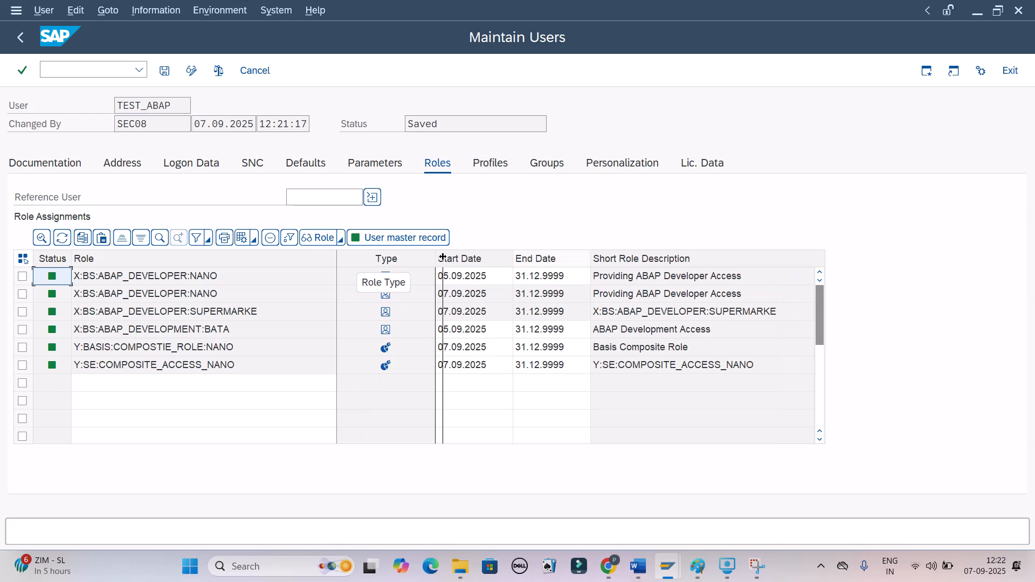
pyautogui.moveTo(443, 259); pyautogui.dragTo(443, 258)
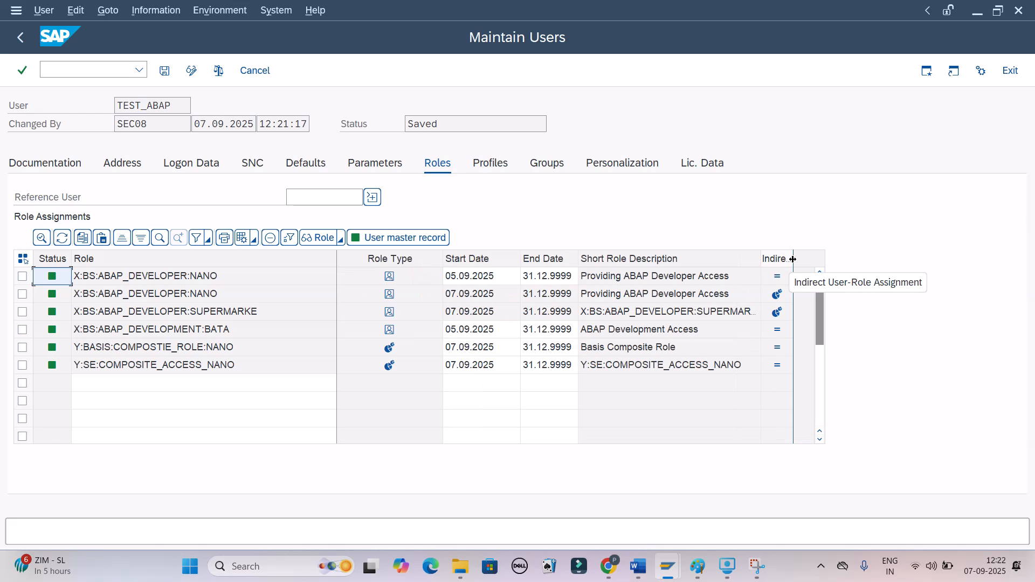
pyautogui.doubleClick(792, 259)
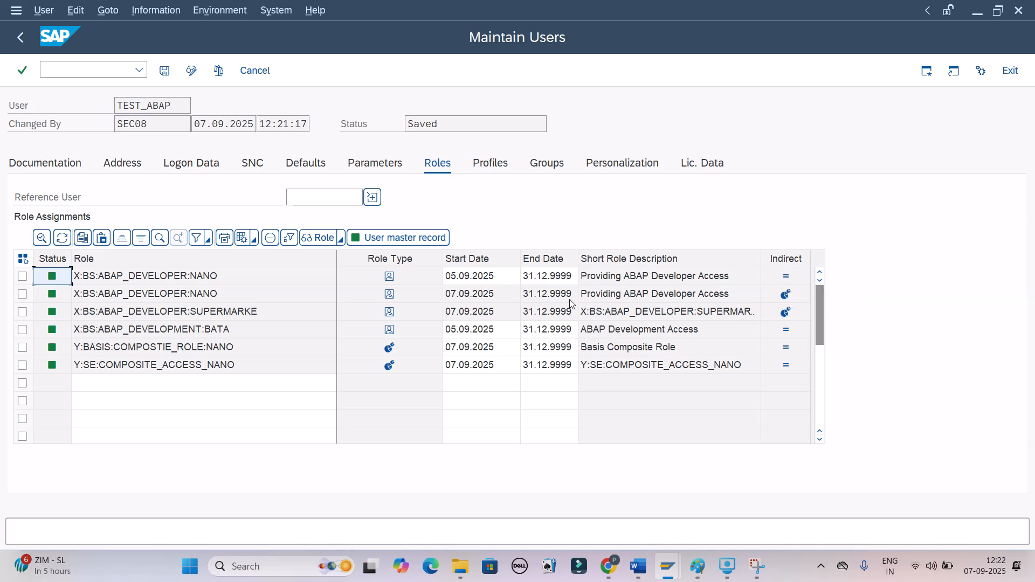
pyautogui.moveTo(786, 296)
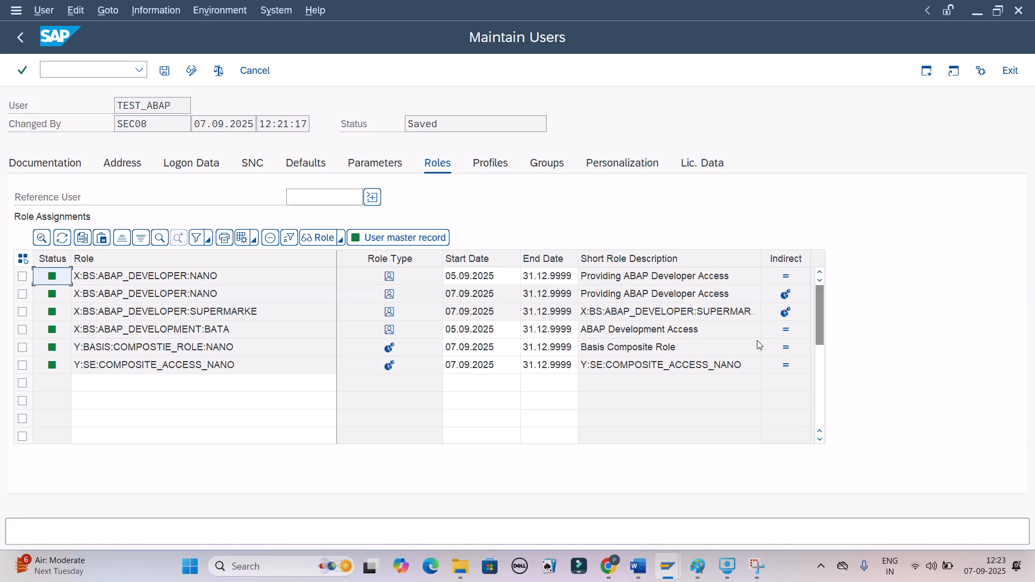
# Save user TEST_ABAP, reopen it in display mode and view its authorization profiles and role assignments.
pyautogui.click(490, 163)
pyautogui.click(165, 71)
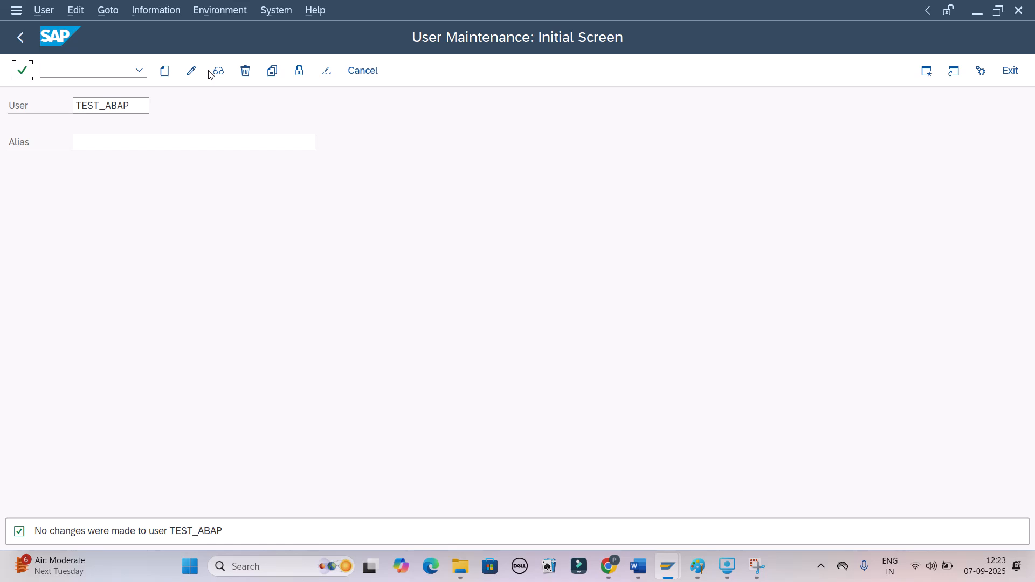
pyautogui.click(216, 72)
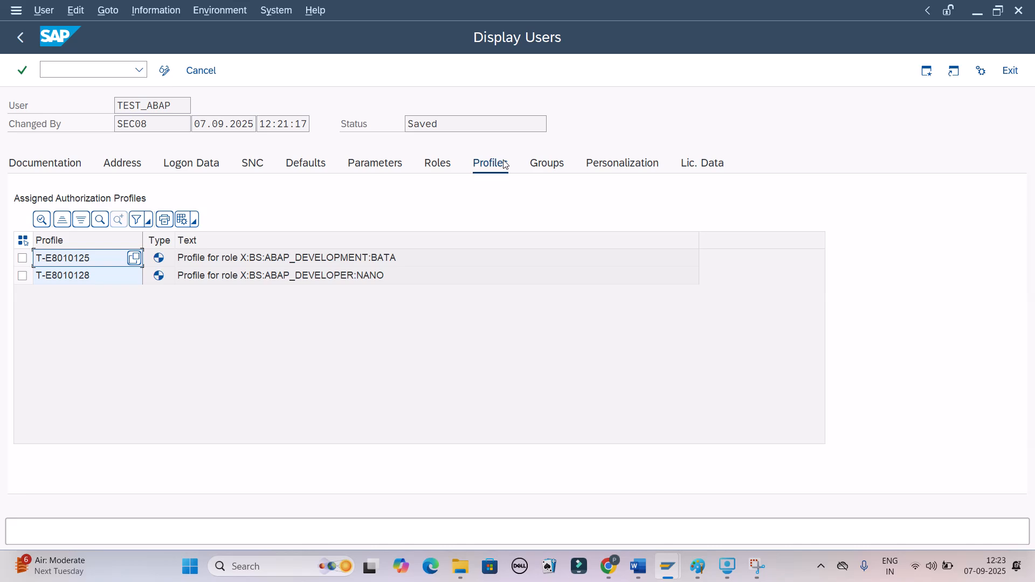
pyautogui.click(438, 163)
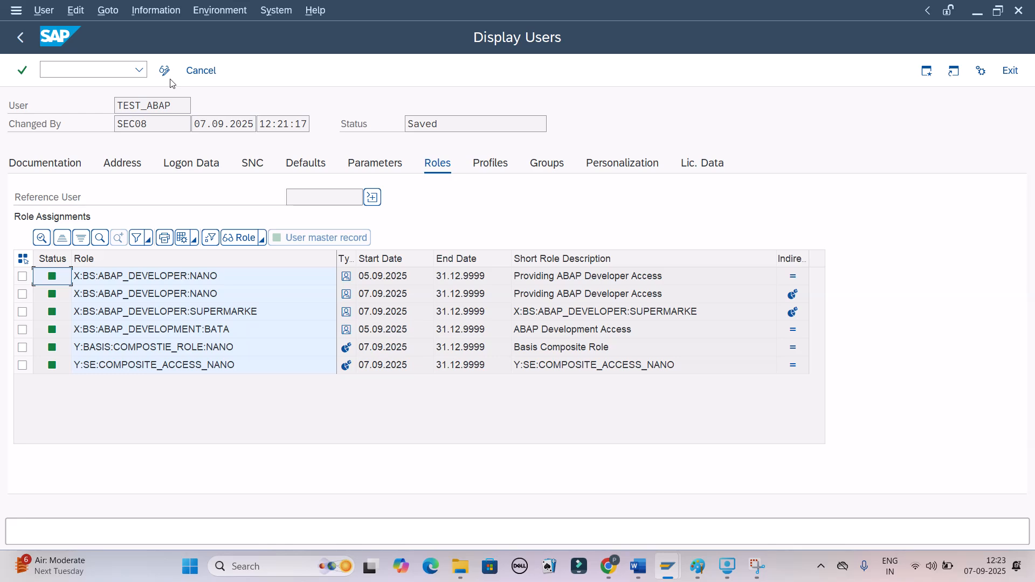
# Return to composite role Y:SE:COMPOSITE_ACCESS_NANO in change mode, view its menu hierarchy and save the role.
pyautogui.click(20, 35)
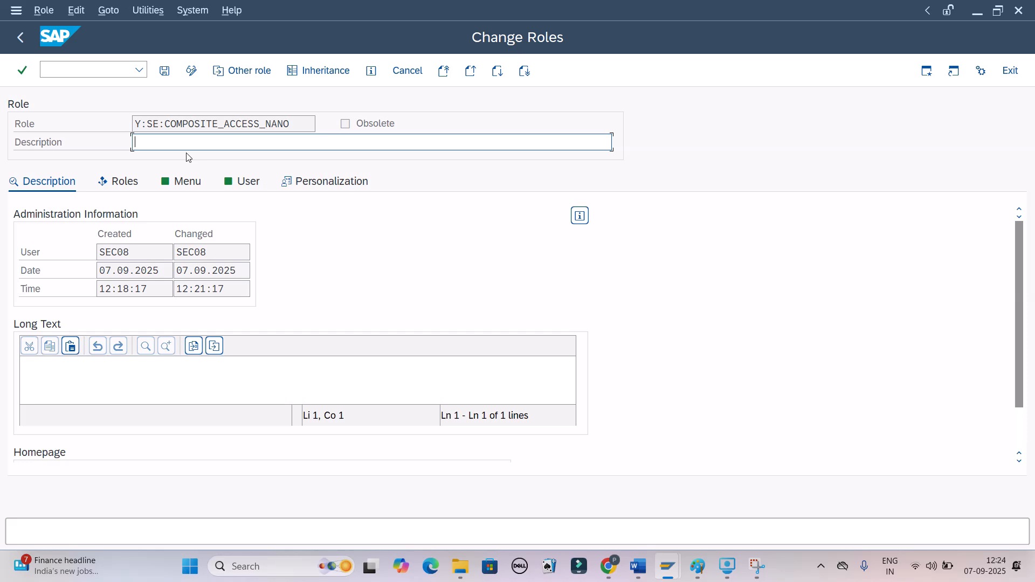
pyautogui.click(187, 181)
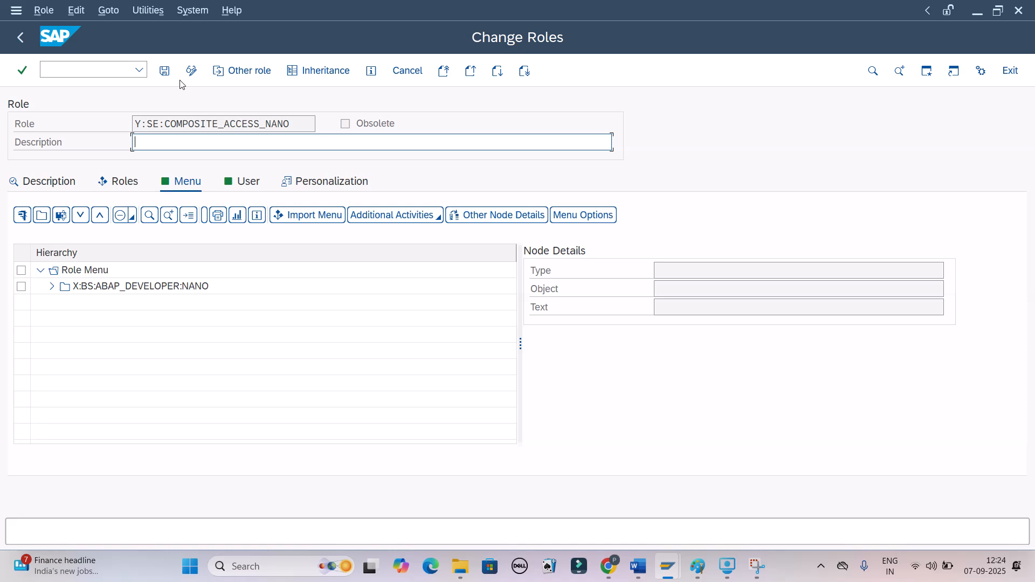
pyautogui.click(165, 71)
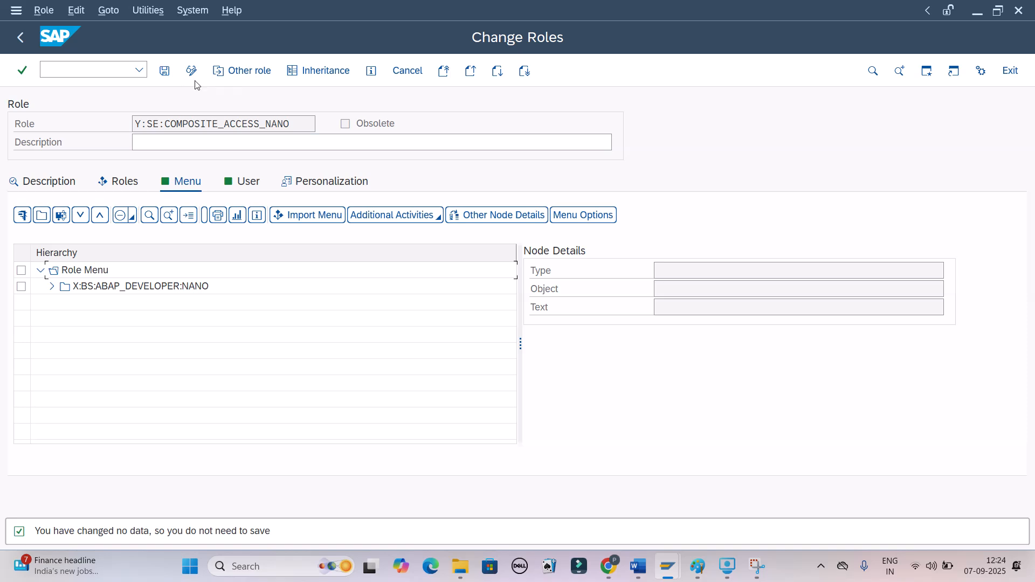
# Switch to the Word notes, undo the last edit and reword the composite role's Roles entry to "we can add the single role".
pyautogui.moveTo(723, 568)
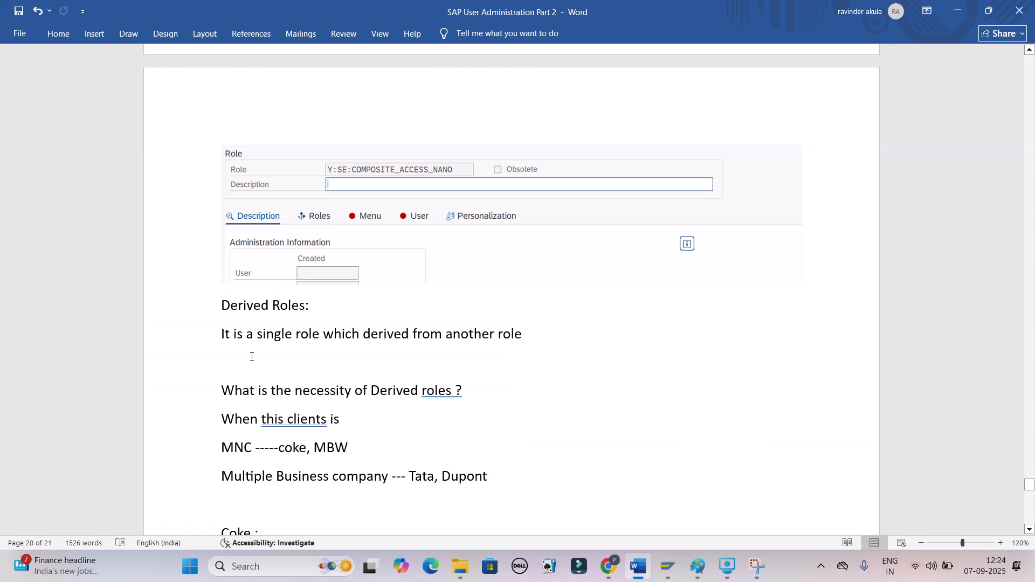
pyautogui.hotkey('ctrl', 'z')
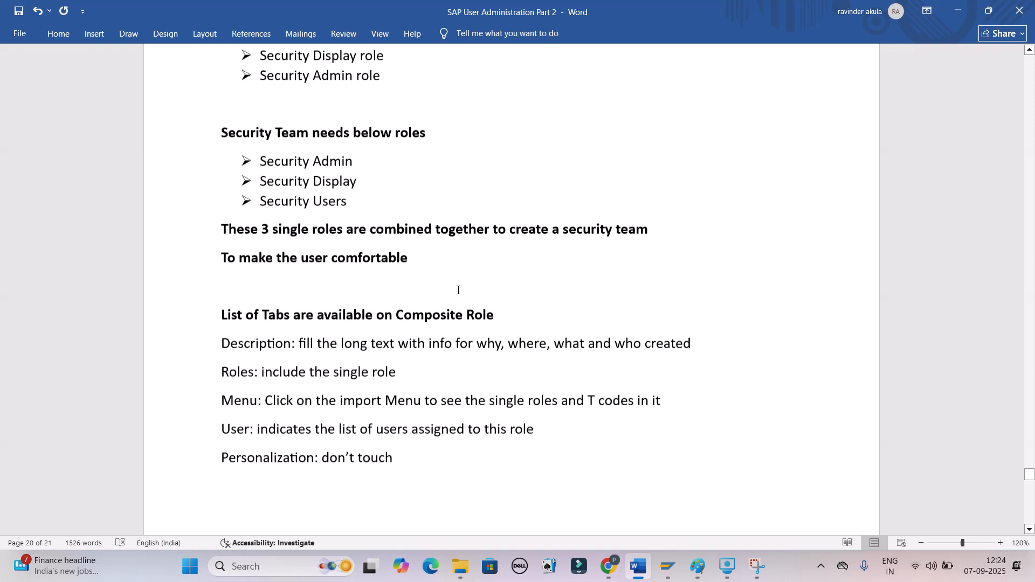
pyautogui.scroll(-3, 459, 290)
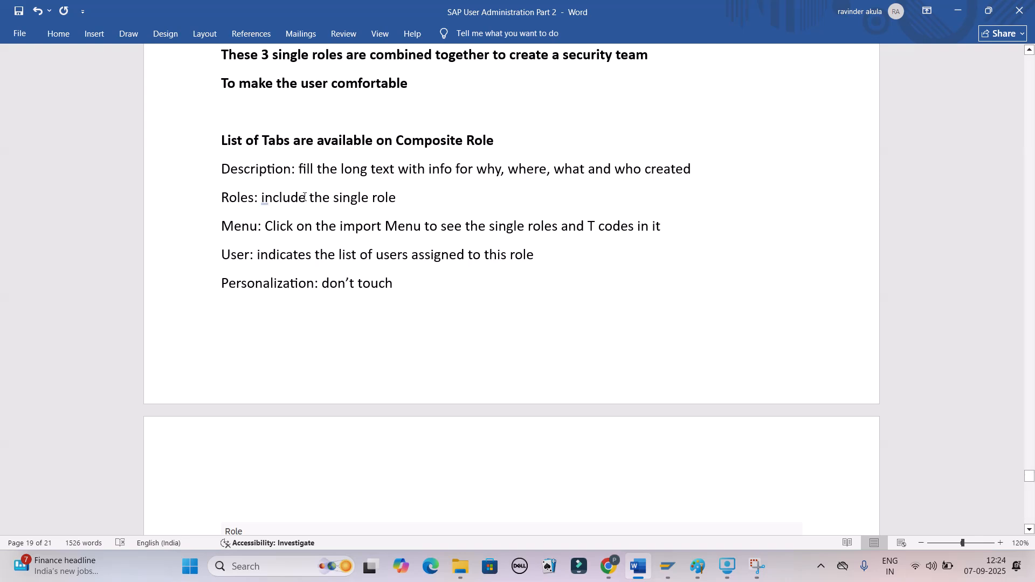
pyautogui.doubleClick(304, 197)
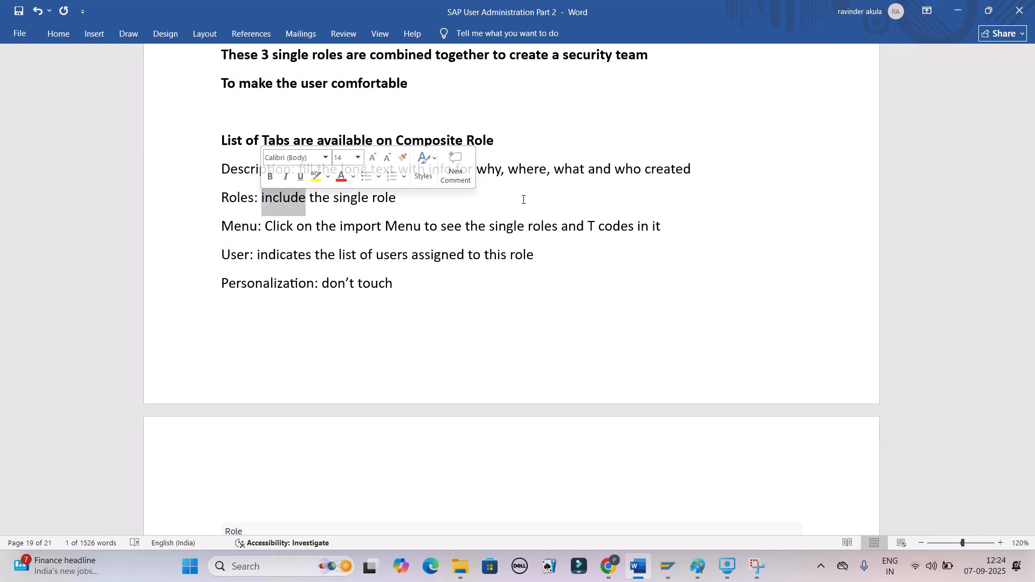
pyautogui.write('we can ad')
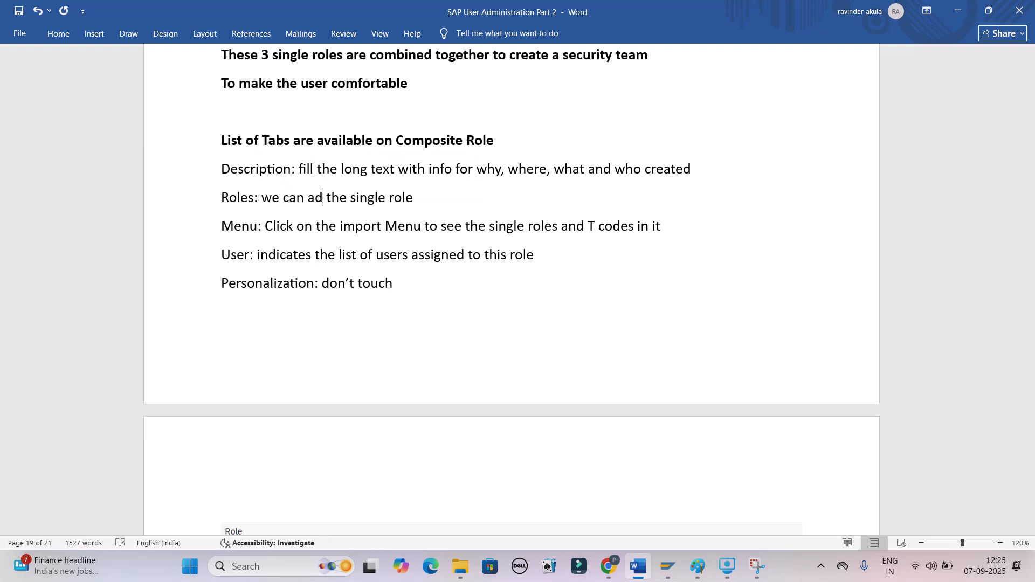
pyautogui.write('d')
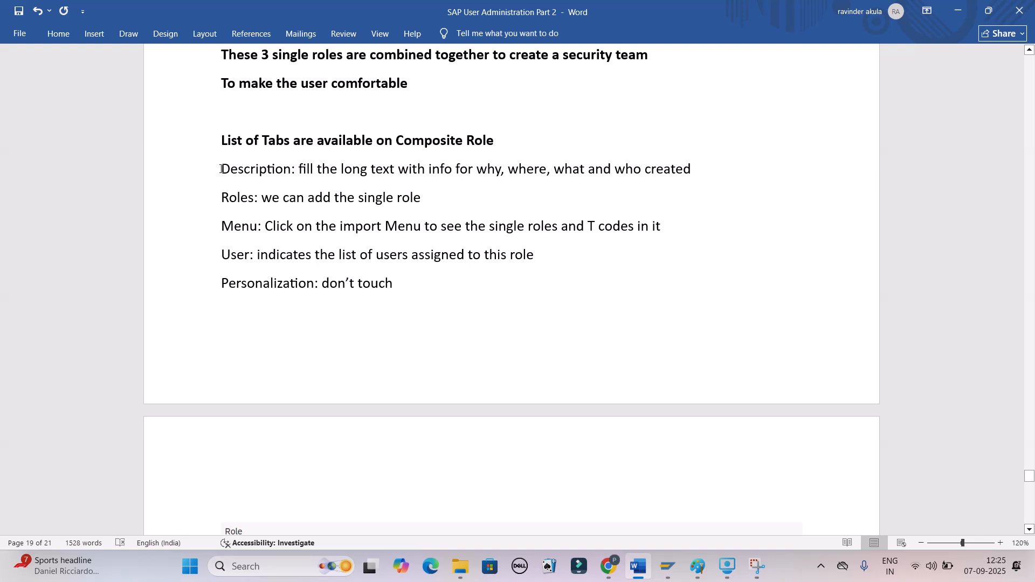
# Bold the labels Description, Roles, Menu and User in the composite role tab list and select the Personalization label.
pyautogui.moveTo(221, 169); pyautogui.dragTo(292, 169)
pyautogui.hotkey('ctrl', 'b')
pyautogui.moveTo(221, 197); pyautogui.dragTo(255, 198)
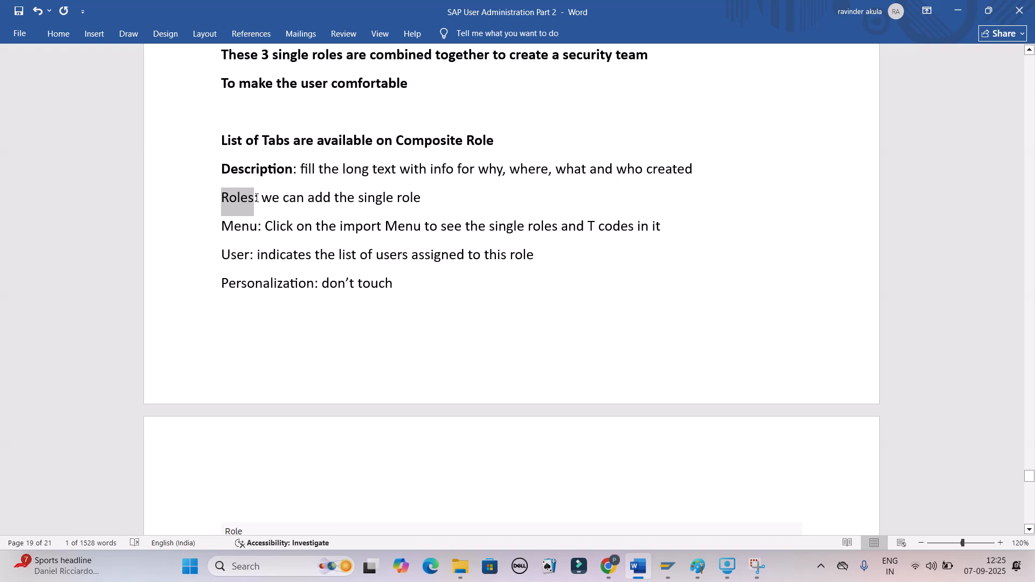
pyautogui.hotkey('ctrl', 'b')
pyautogui.moveTo(221, 226); pyautogui.dragTo(261, 227)
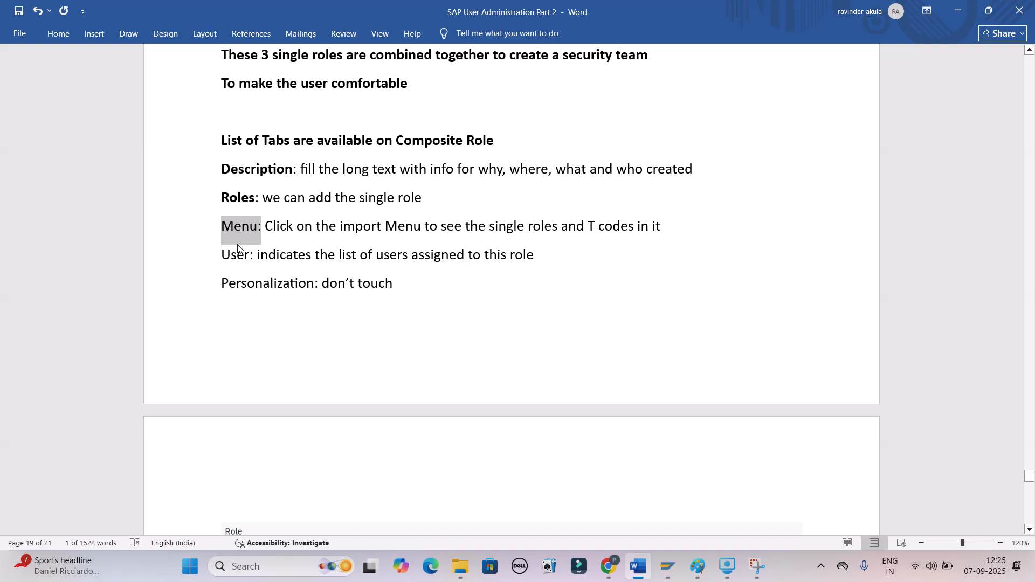
pyautogui.hotkey('ctrl', 'b')
pyautogui.moveTo(221, 255); pyautogui.dragTo(254, 255)
pyautogui.hotkey('ctrl', 'b')
pyautogui.moveTo(221, 283); pyautogui.dragTo(294, 280)
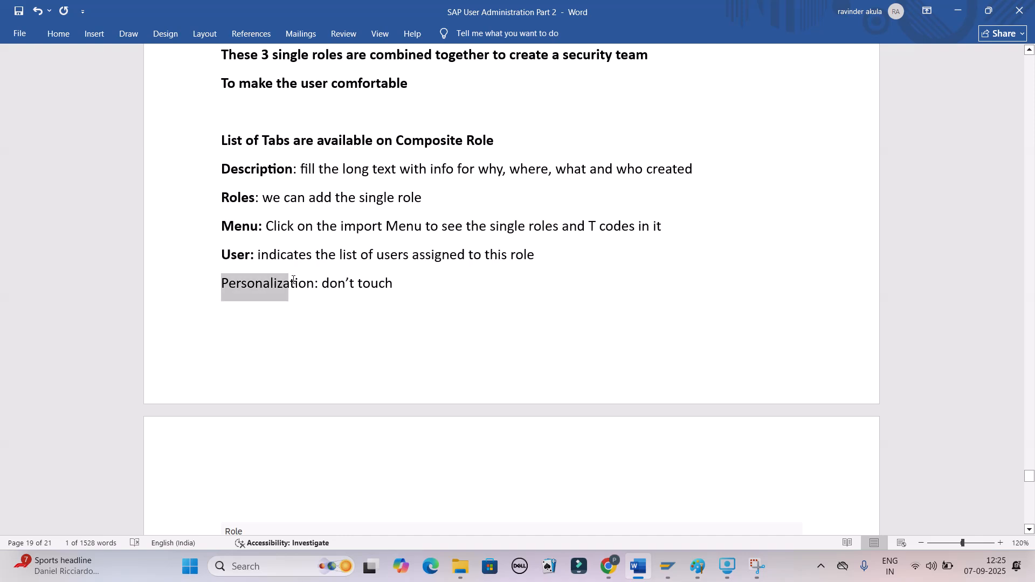
# Bold the "Derived Roles" heading, insert a blank line above it and add "(Z)" before its colon.
pyautogui.scroll(-6, 351, 279)
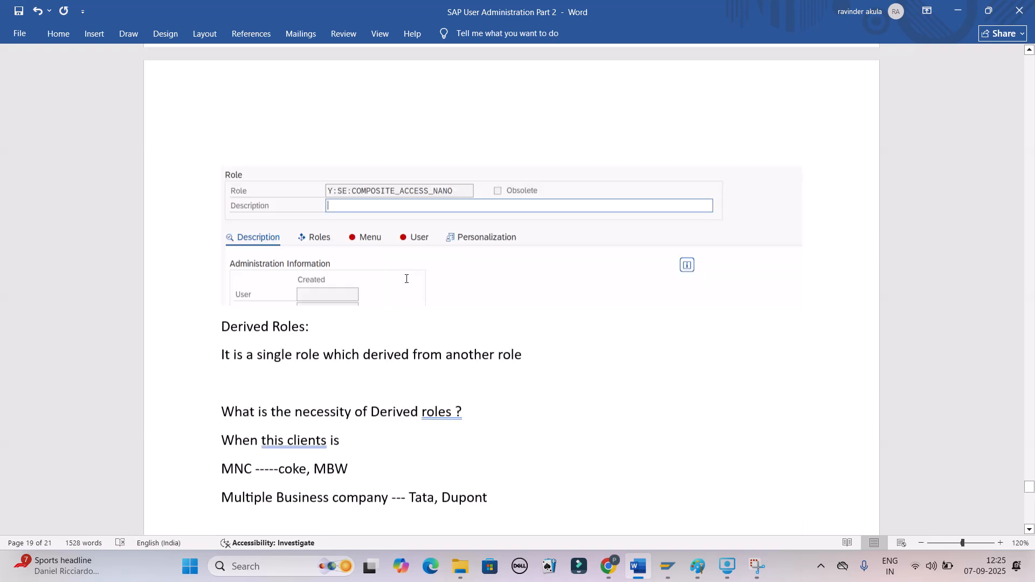
pyautogui.scroll(-3, 407, 279)
pyautogui.moveTo(221, 179); pyautogui.dragTo(414, 196)
pyautogui.hotkey('ctrl', 'b')
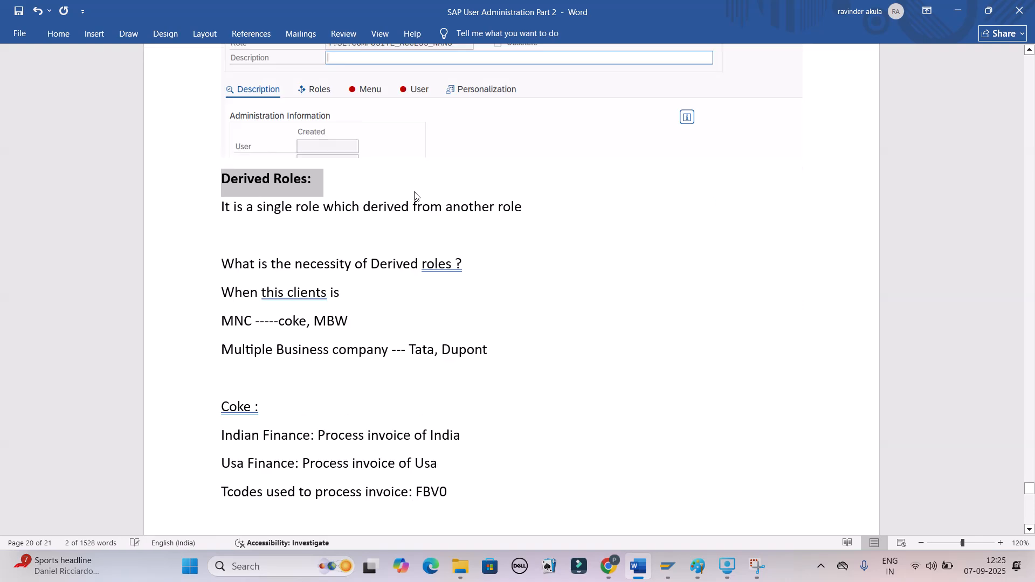
pyautogui.click(234, 198)
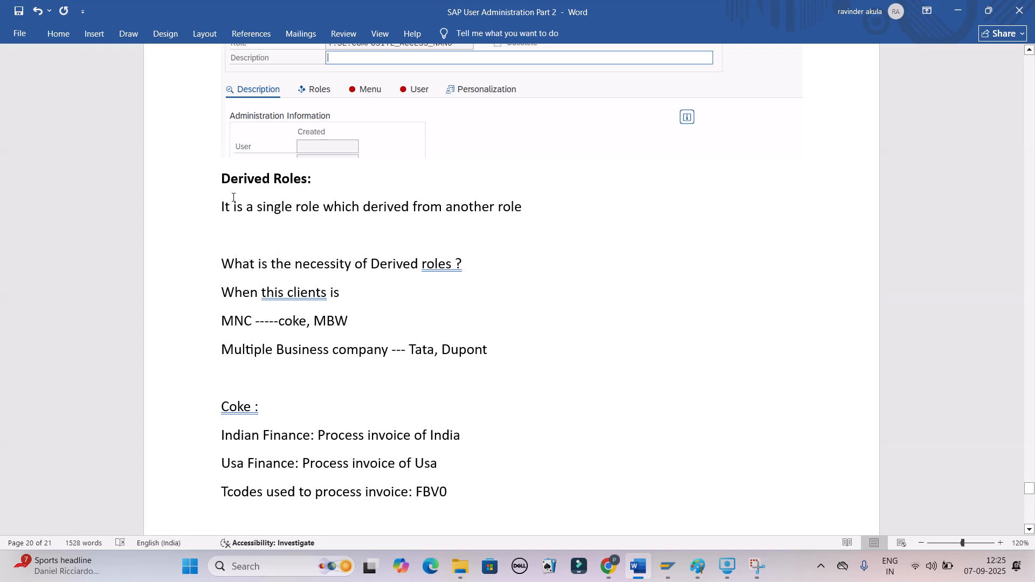
pyautogui.press('Return')
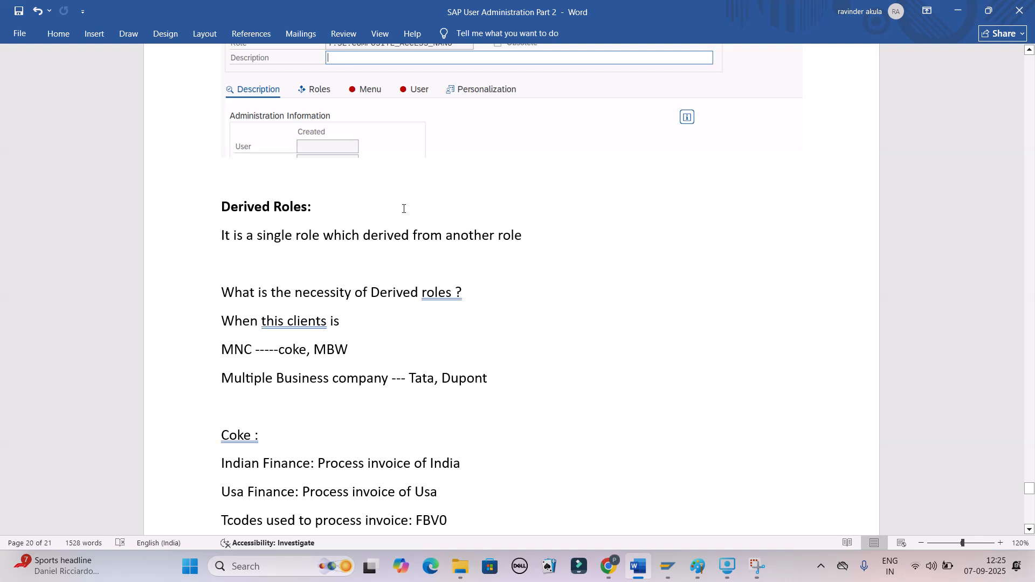
pyautogui.write('(Z)')
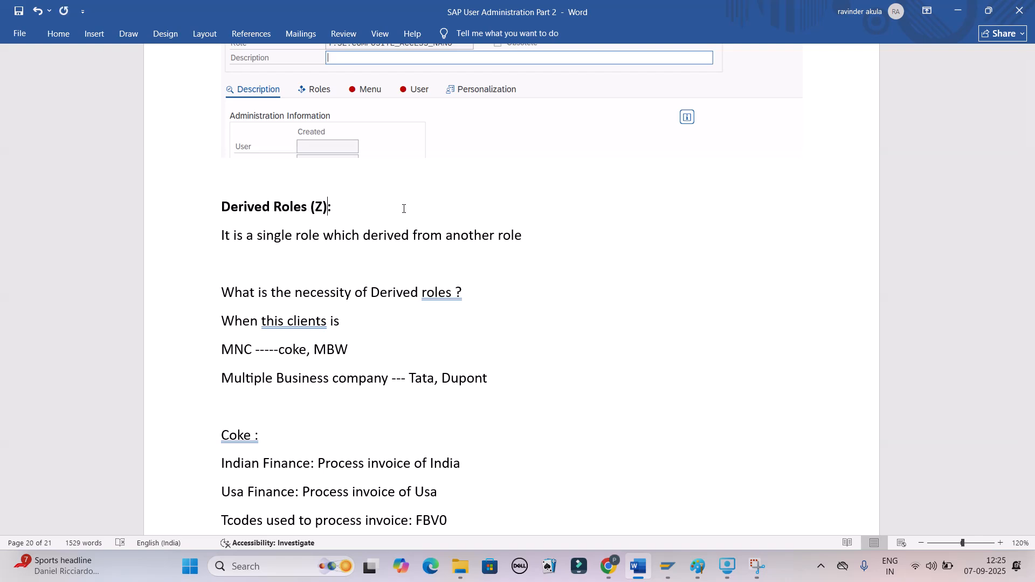
pyautogui.click(406, 209)
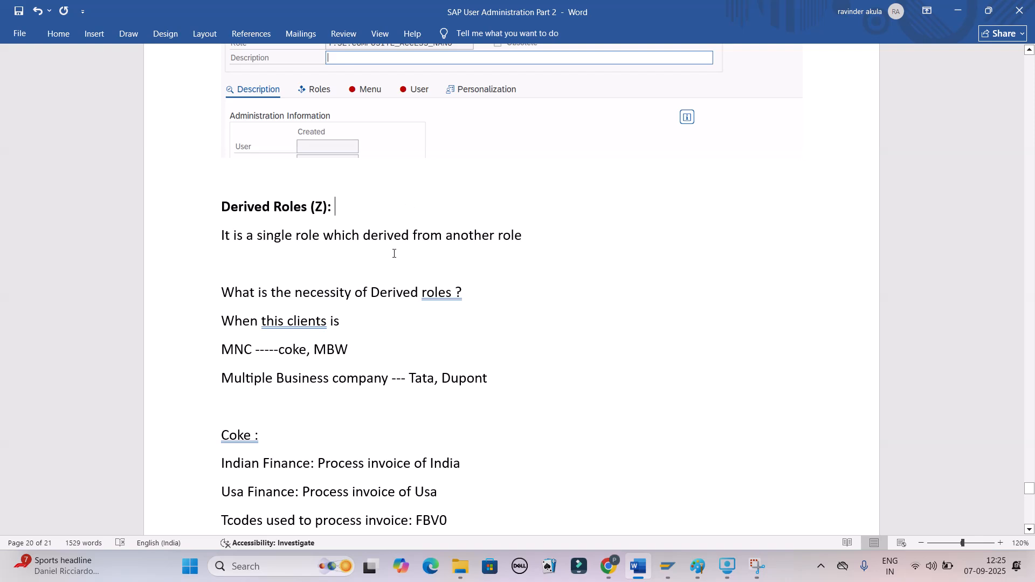
# Correct the grammar to "roles?", "this client" and "Coke:" in the derived roles notes, and bold the line "When this client is".
pyautogui.rightClick(457, 293)
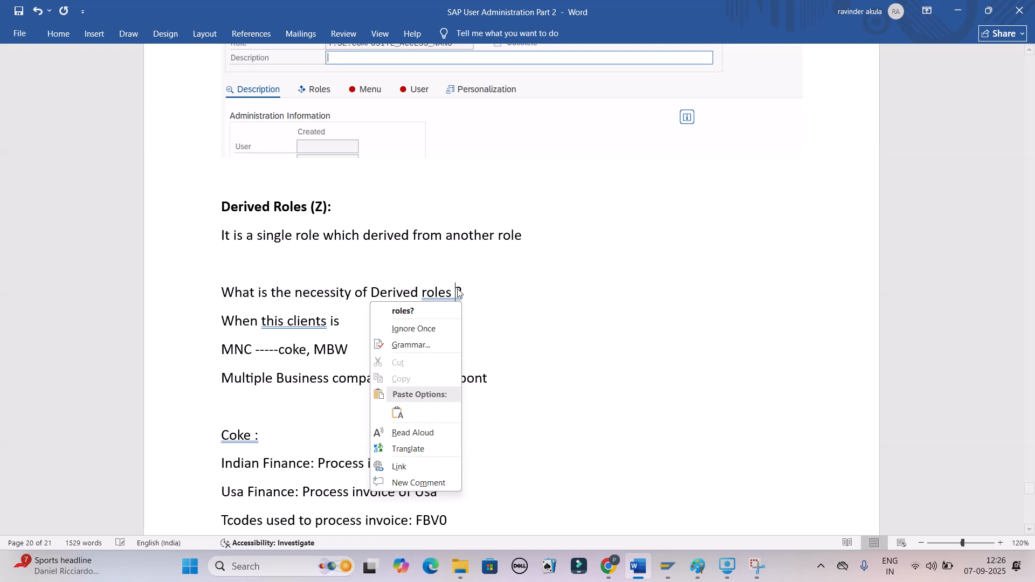
pyautogui.click(402, 312)
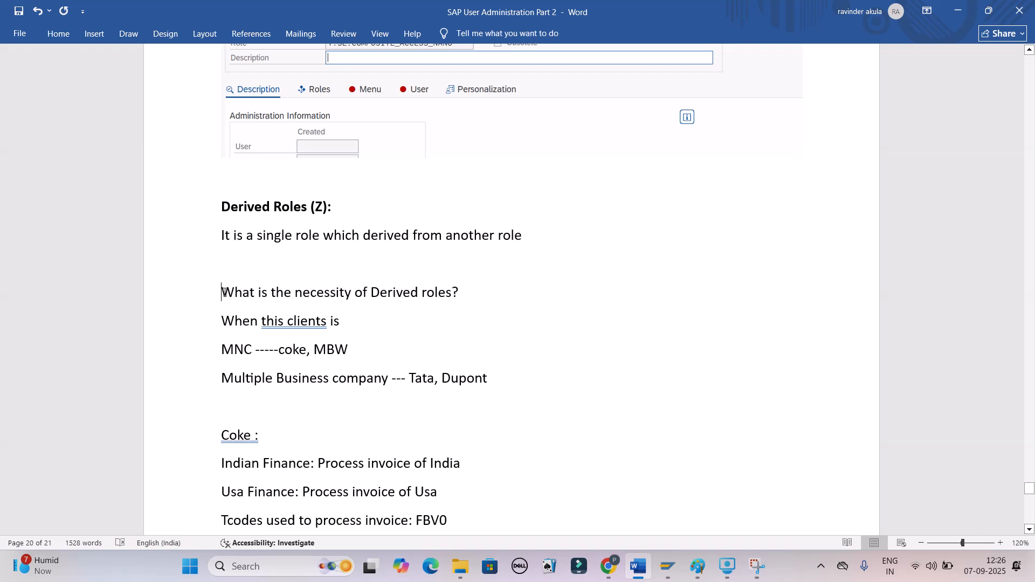
pyautogui.rightClick(301, 322)
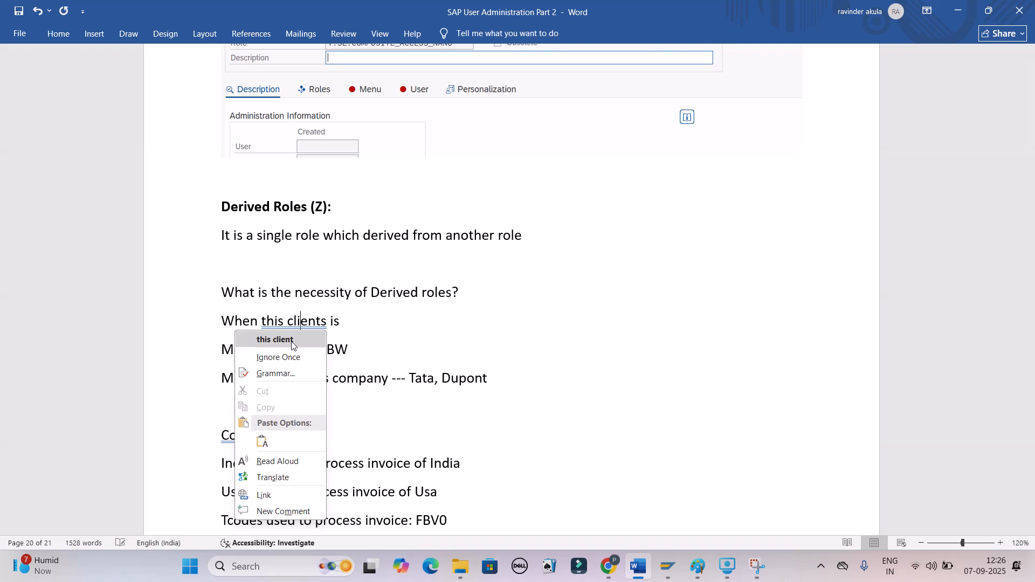
pyautogui.click(294, 347)
pyautogui.click(399, 342)
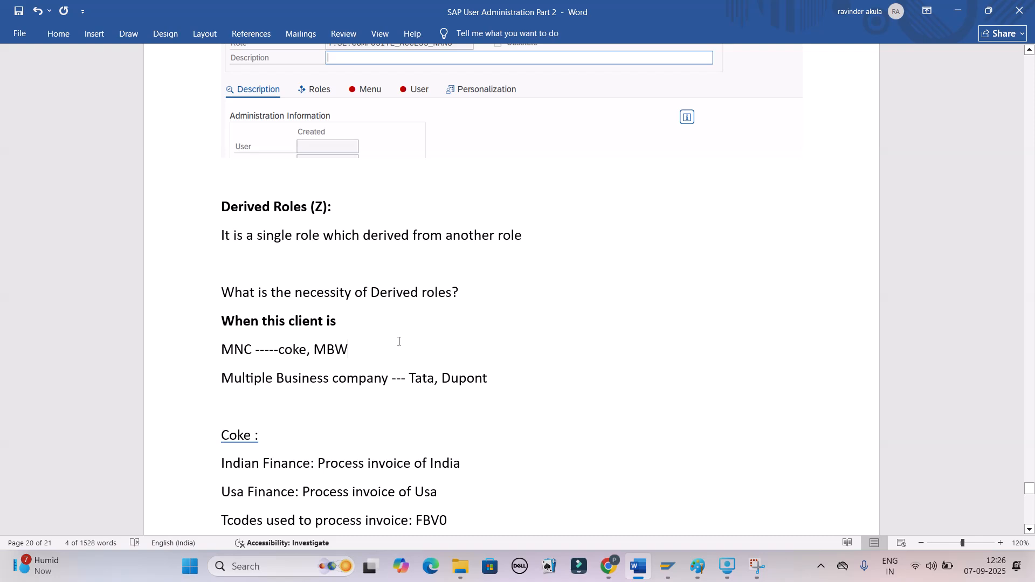
pyautogui.scroll(-3, 236, 276)
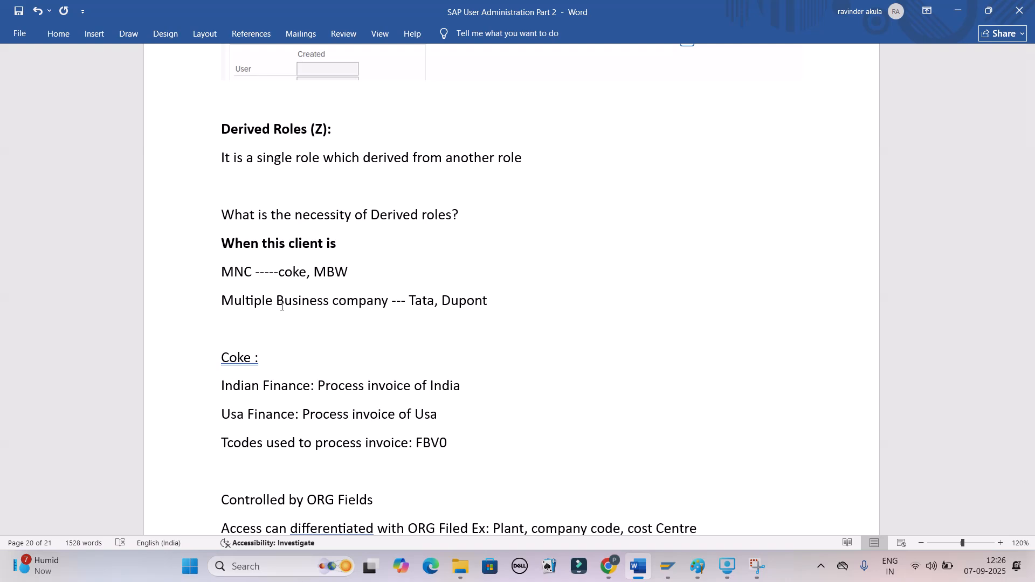
pyautogui.scroll(-3, 281, 307)
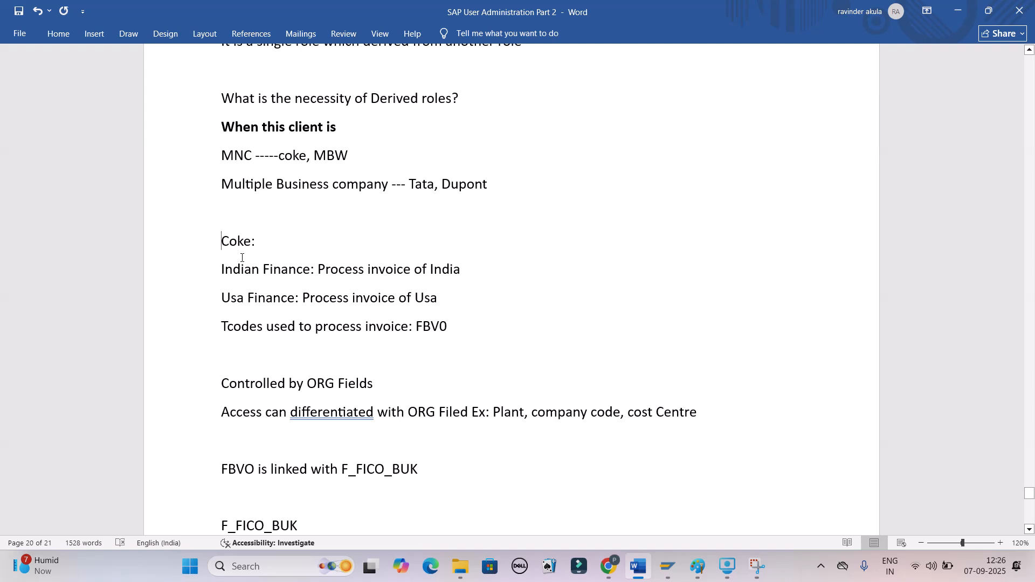
# Examine the Coke example's Indian Finance and Usa Finance entries and the transaction code used to process invoices.
pyautogui.moveTo(222, 270); pyautogui.dragTo(293, 270)
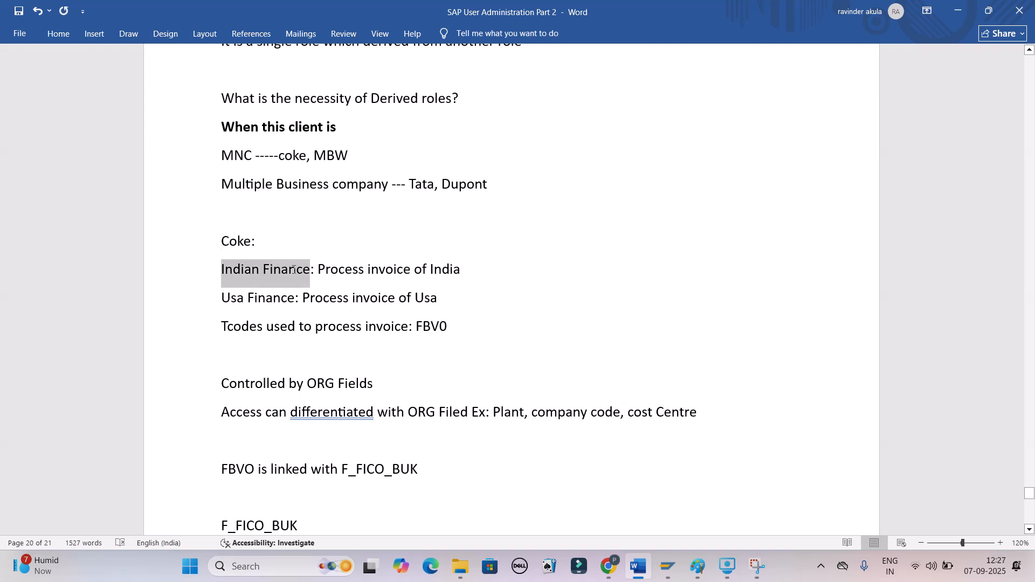
pyautogui.moveTo(222, 298); pyautogui.dragTo(295, 299)
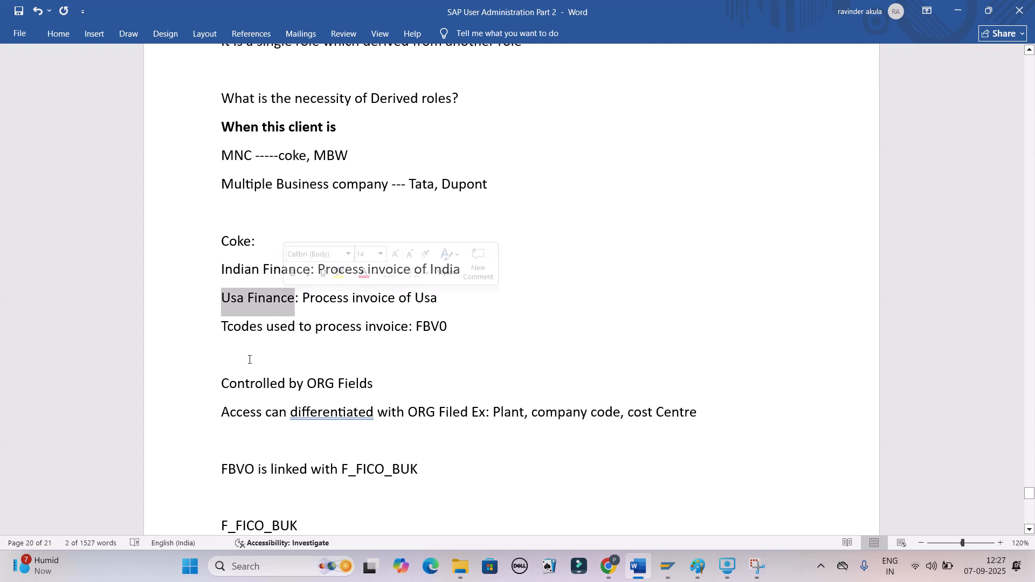
pyautogui.doubleClick(432, 327)
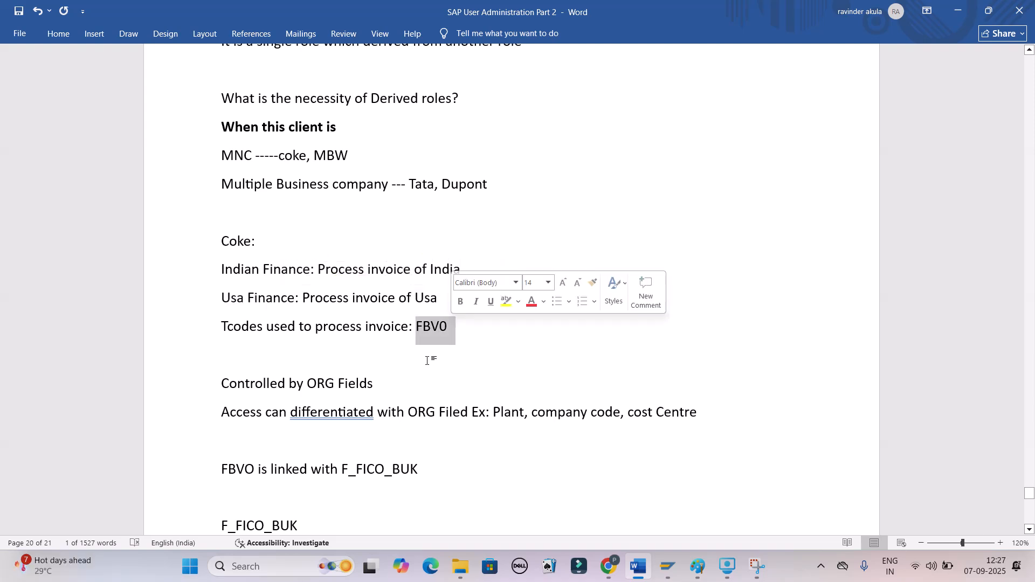
pyautogui.doubleClick(447, 320)
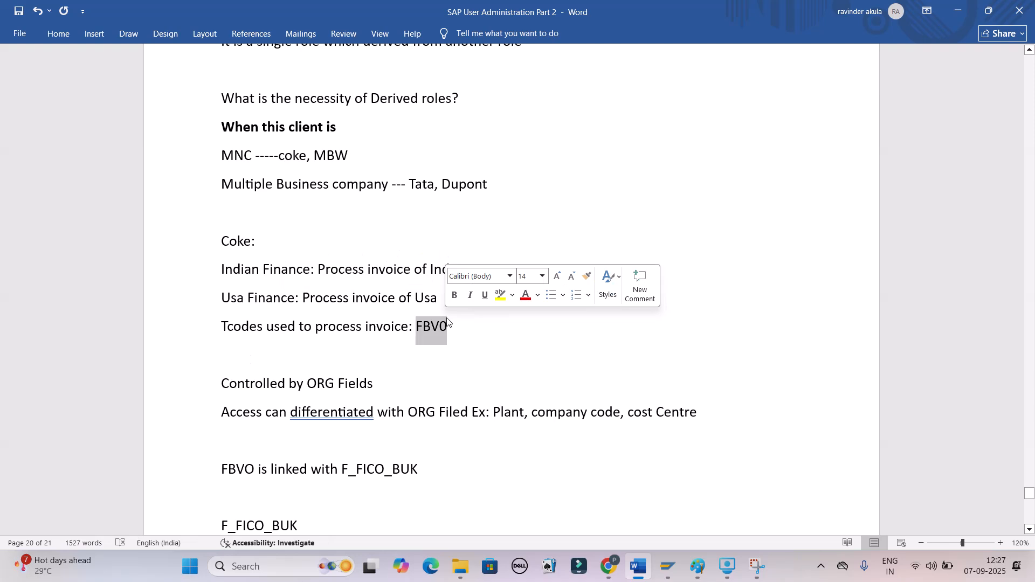
pyautogui.moveTo(295, 298); pyautogui.dragTo(430, 300)
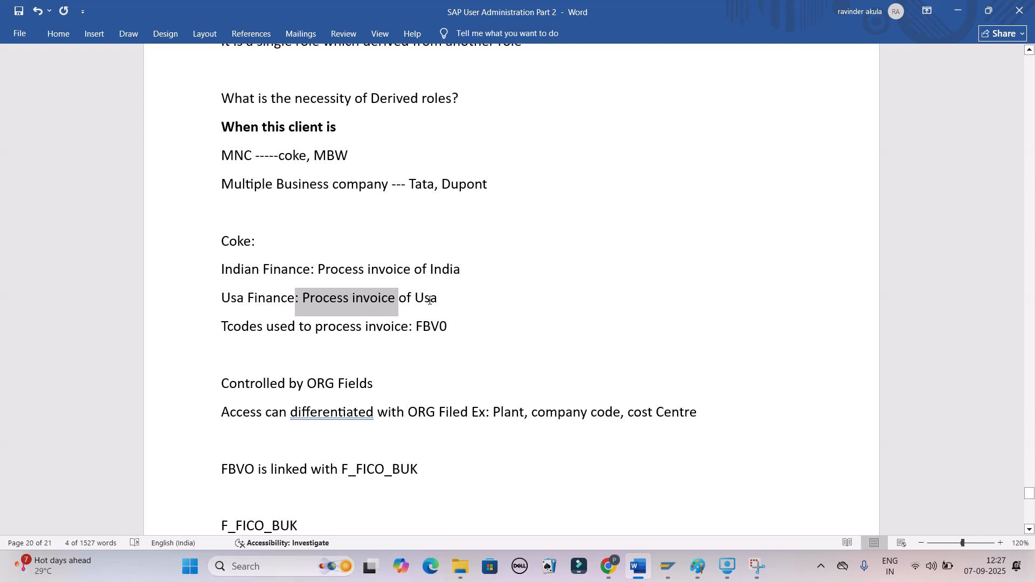
pyautogui.click(448, 298)
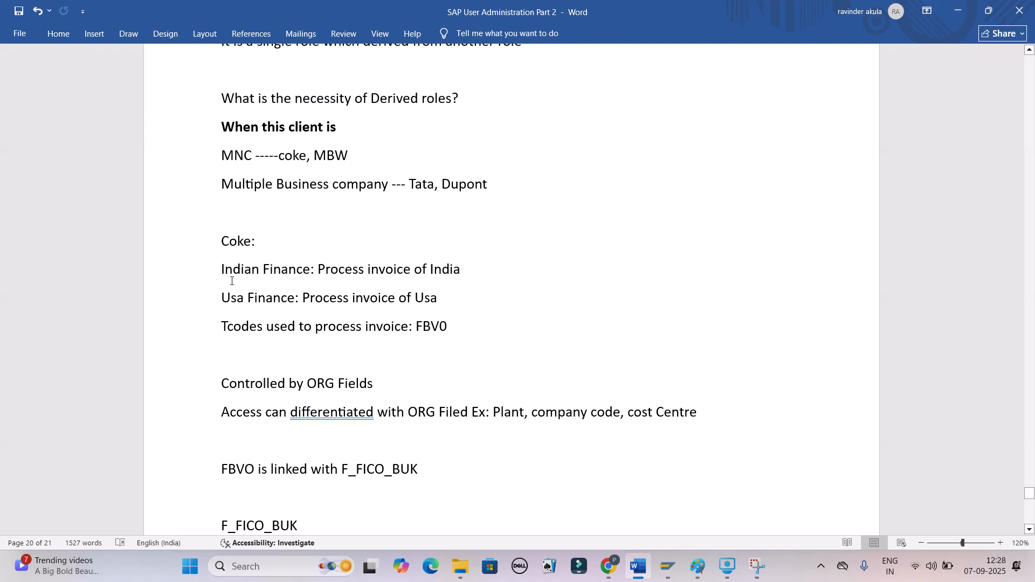
# Bold the line "Controlled by ORG Fields" and correct "differentiated" to "differentiate" in the line below it.
pyautogui.moveTo(232, 281); pyautogui.dragTo(310, 272)
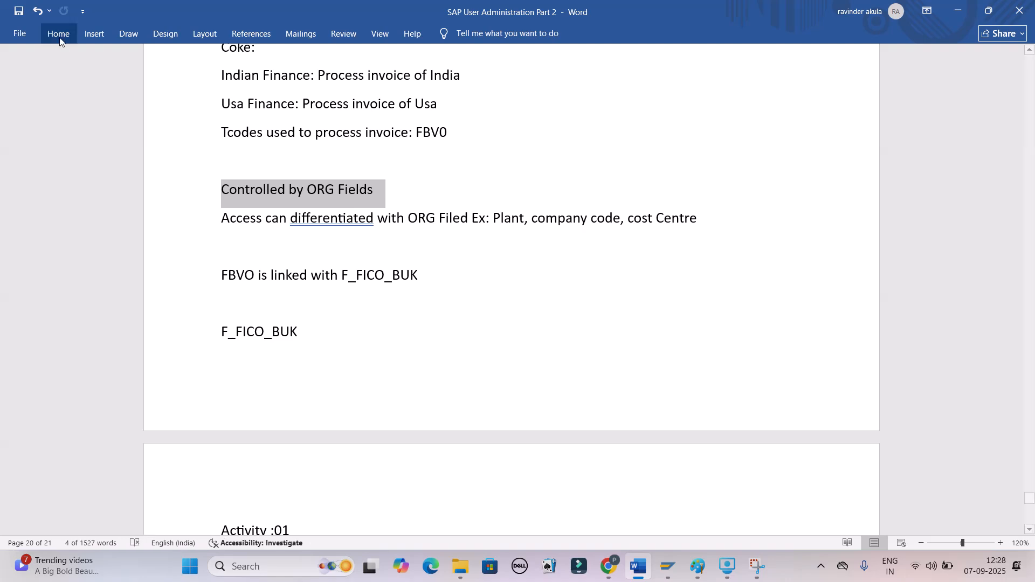
pyautogui.hotkey('ctrl', 'b')
pyautogui.rightClick(319, 219)
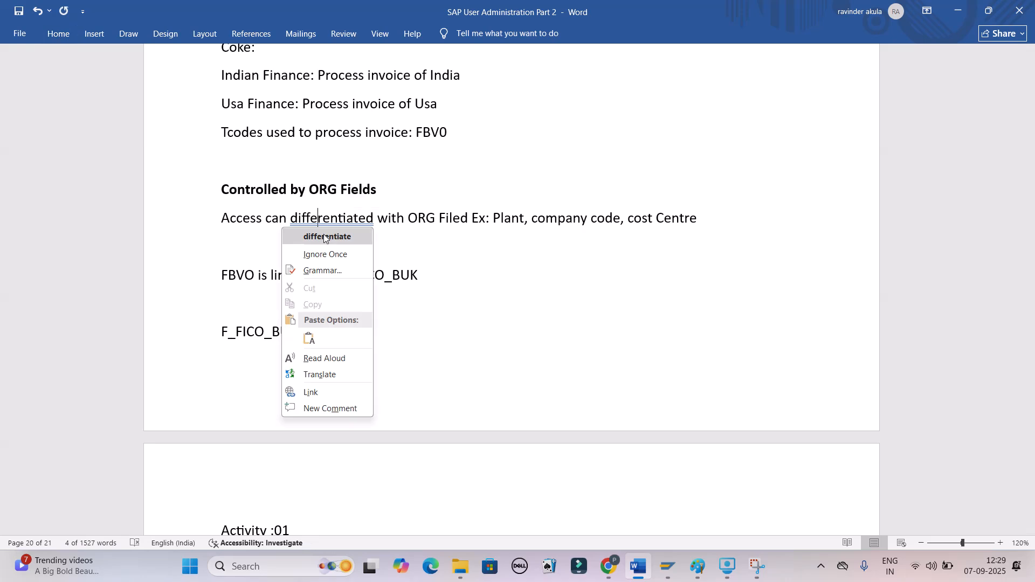
pyautogui.click(323, 236)
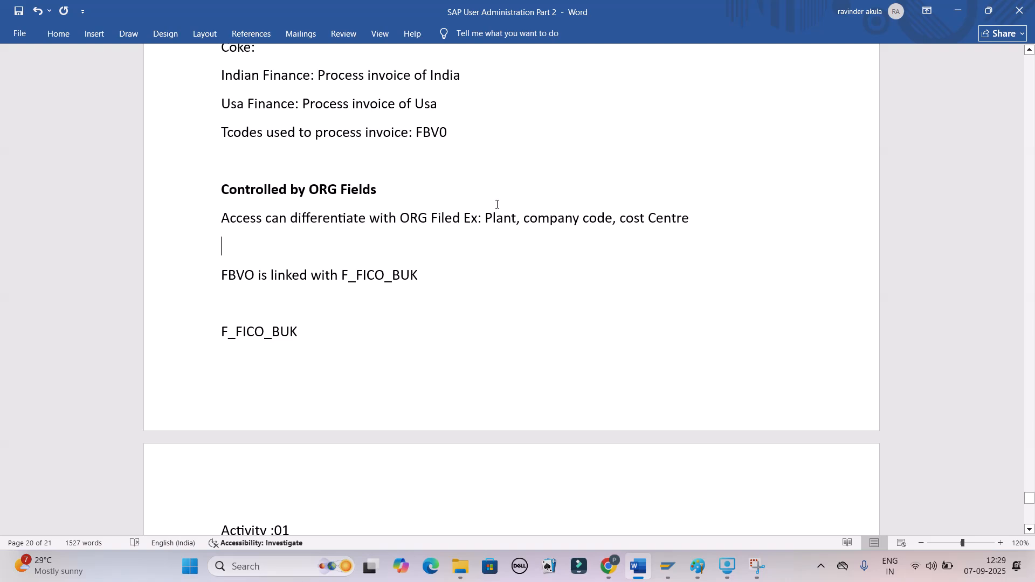
# Insert a page break before the line "FBVO is linked with F_FICO_BUK".
pyautogui.hotkey('ctrl', 'Return')
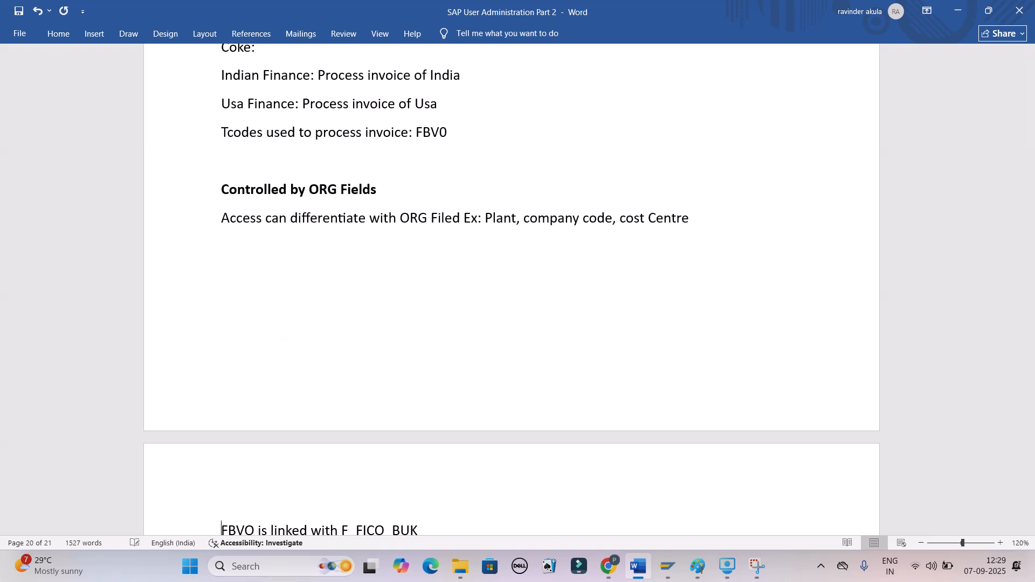
pyautogui.scroll(-6, 511, 290)
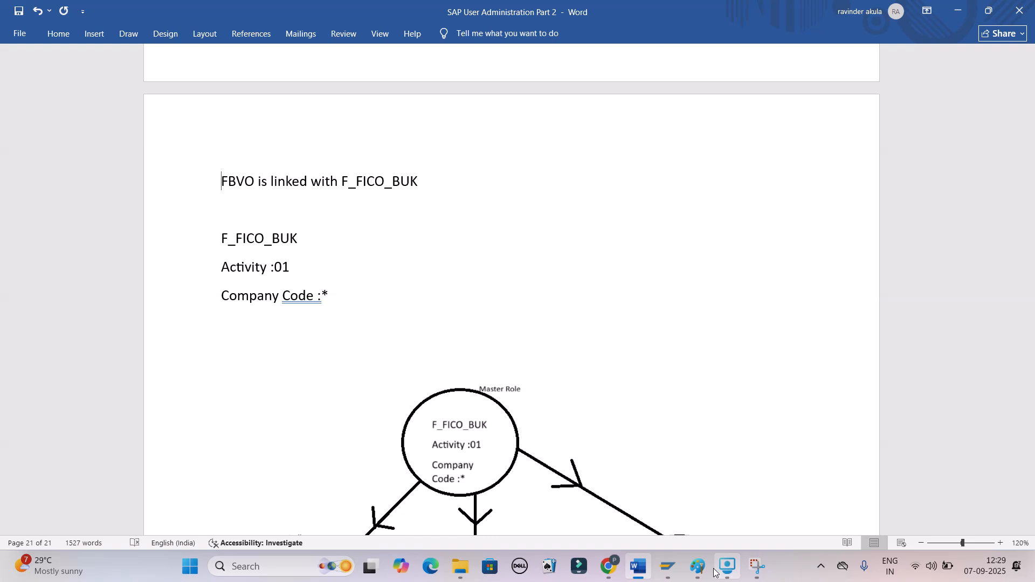
# Switch to SAP, leave the composite role Y:SE:COMPOSITE_ACCESS_NANO and open Role Maintenance again.
pyautogui.click(667, 566)
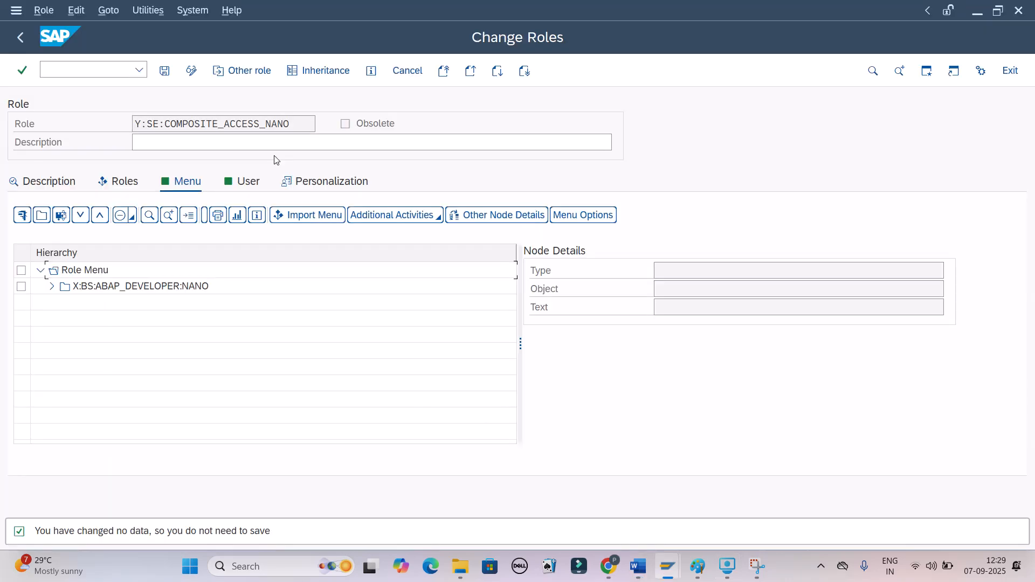
pyautogui.click(15, 44)
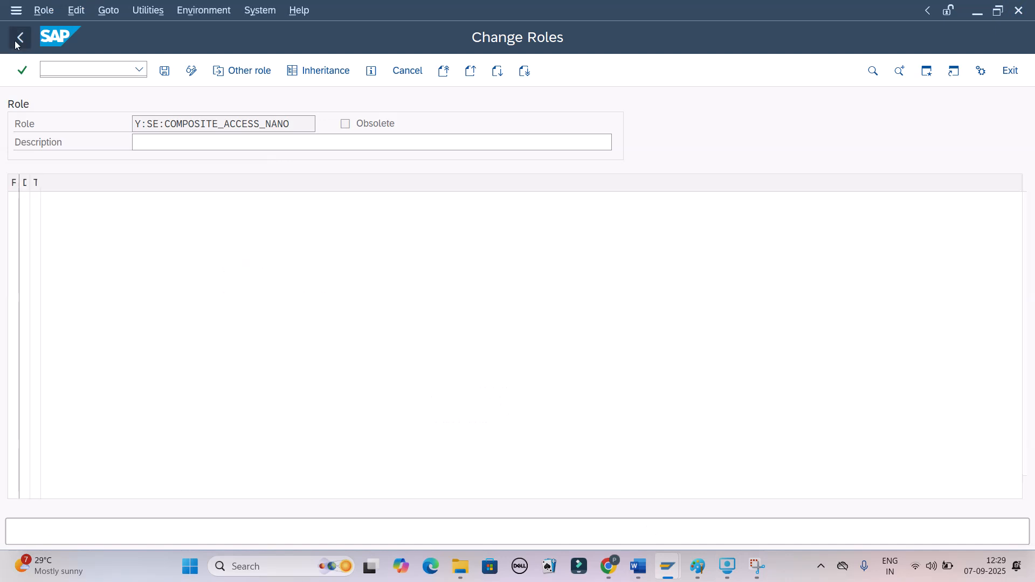
pyautogui.click(15, 44)
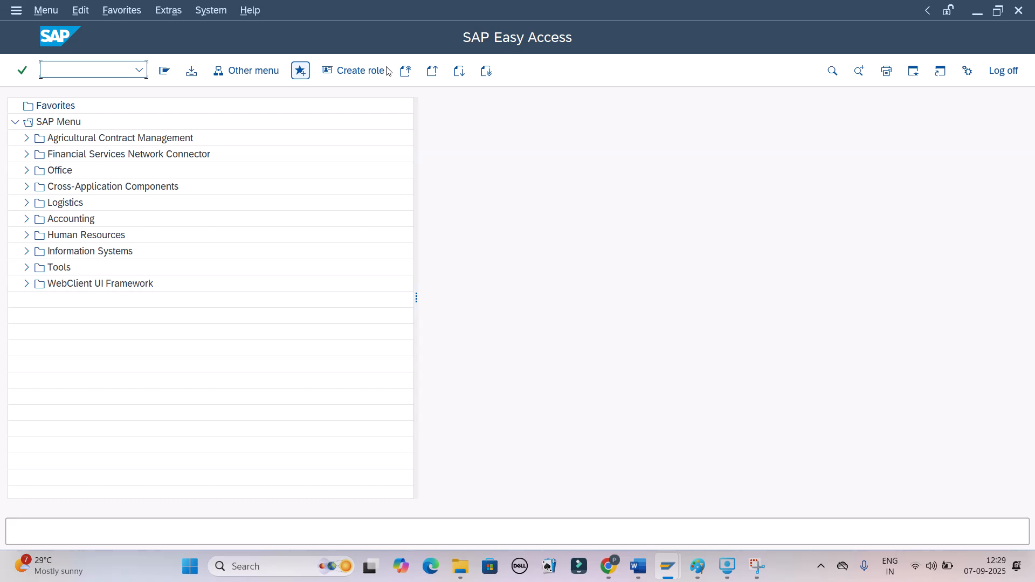
pyautogui.click(386, 70)
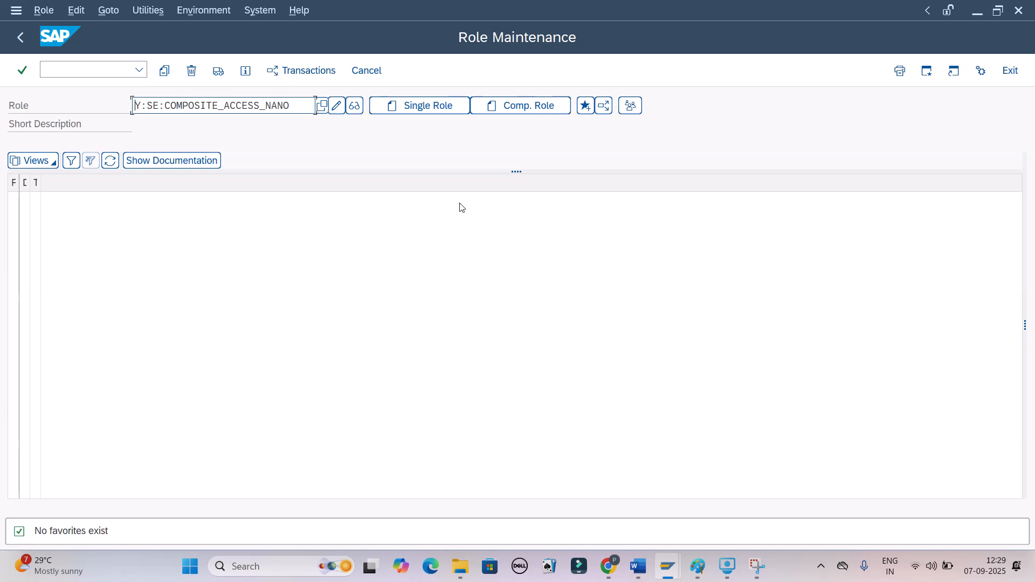
# Examine the Word diagram of the master role and its India, USA and Canada roles, and return to SAP Role Maintenance.
pyautogui.hotkey('alt', 'Tab')
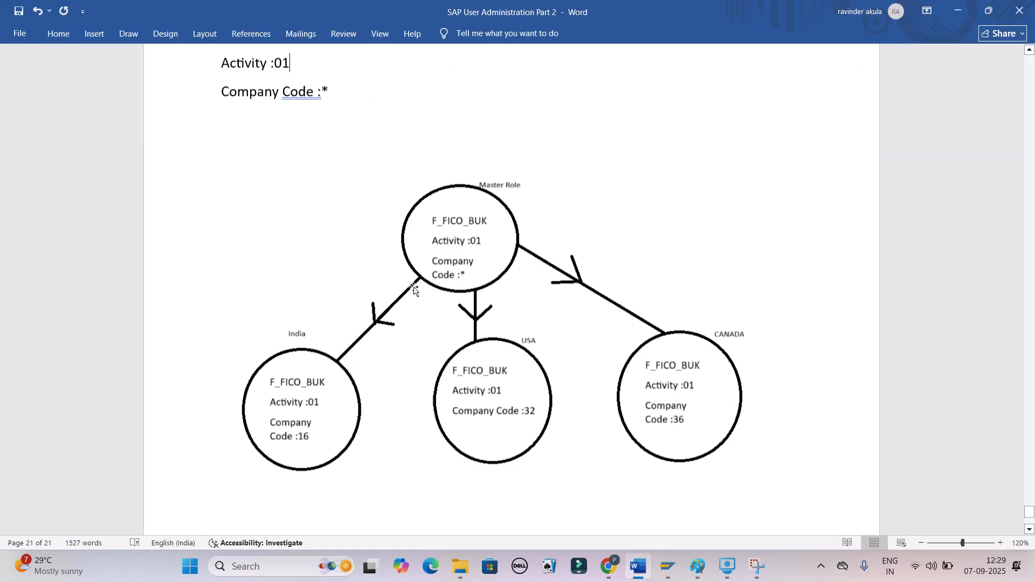
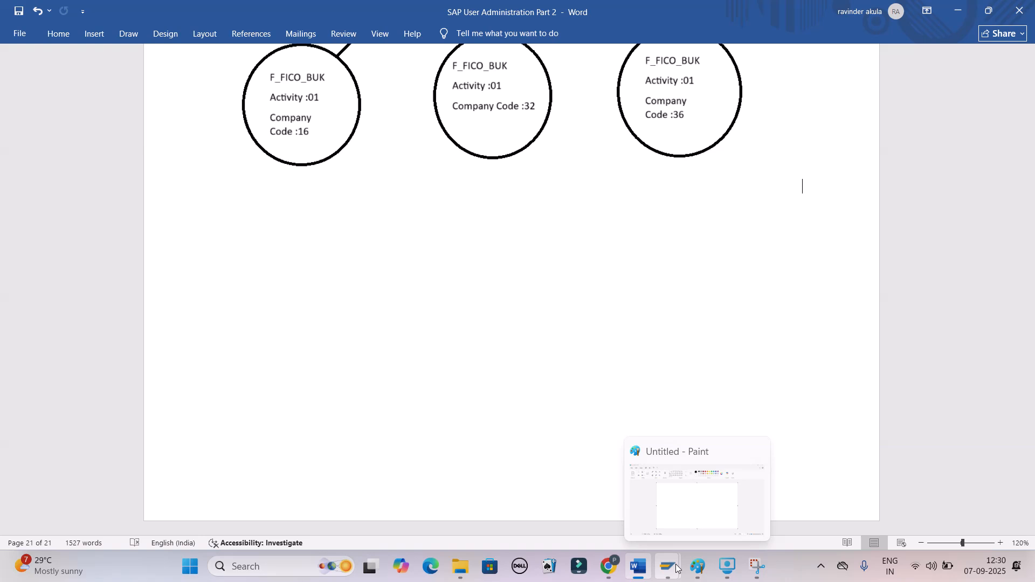
pyautogui.click(674, 568)
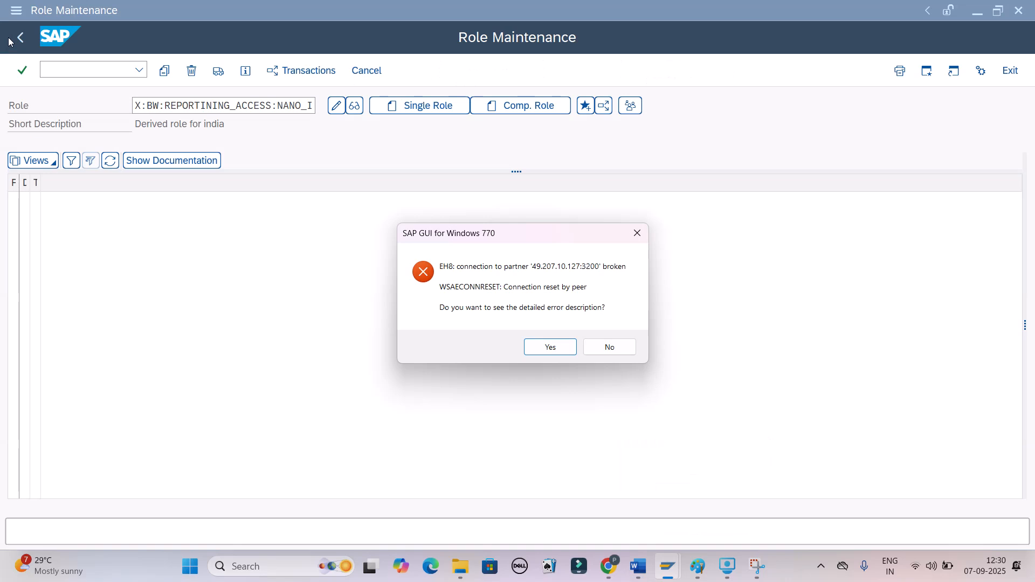
pyautogui.click(677, 568)
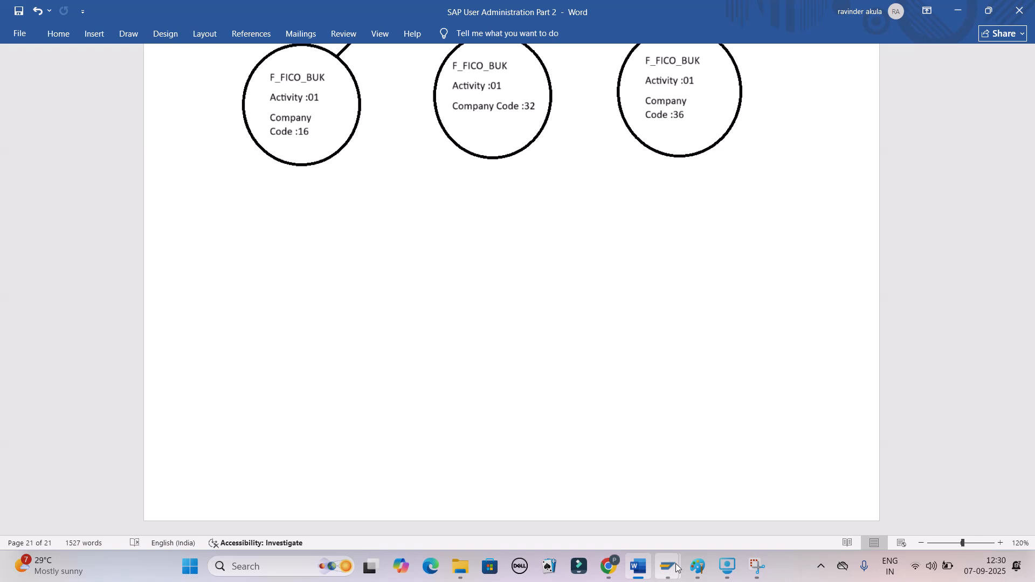
pyautogui.click(669, 568)
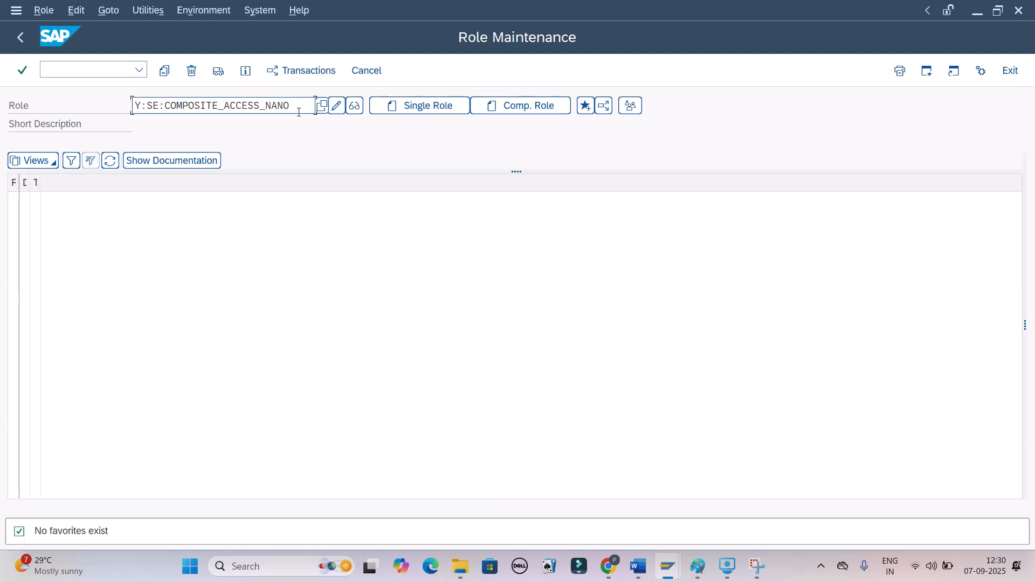
# Try to display a role named Z:BS:Dirvedrole_Nano in Role Maintenance.
pyautogui.doubleClick(299, 112)
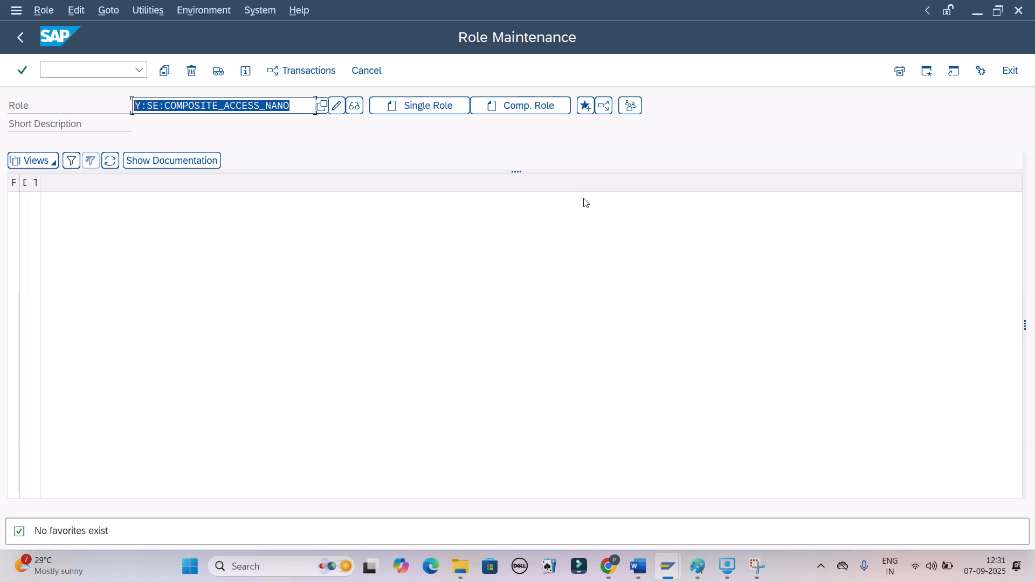
pyautogui.write('Z:')
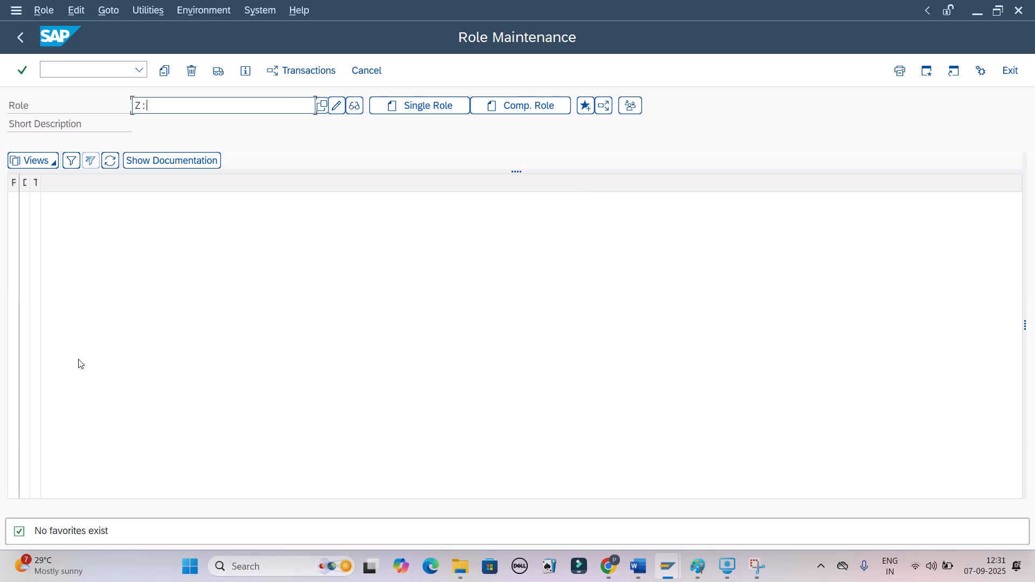
pyautogui.press('BackSpace')
pyautogui.press('BackSpace')
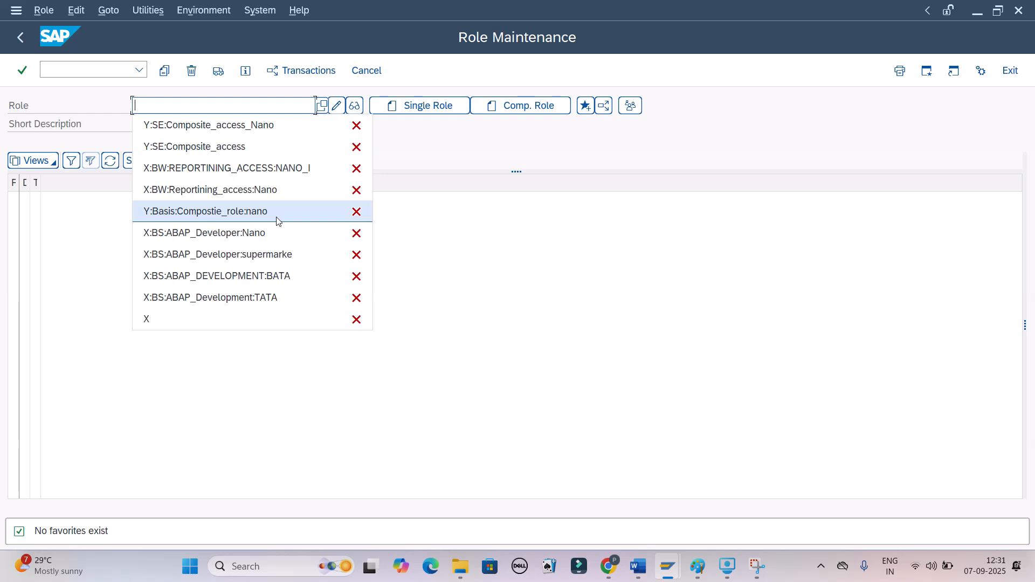
pyautogui.write('Z:ba')
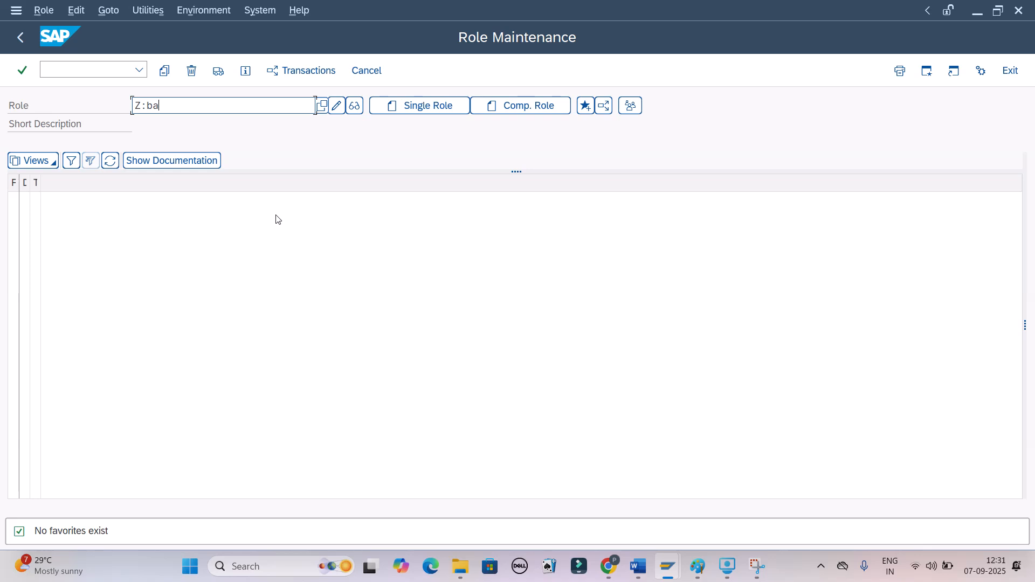
pyautogui.press('BackSpace')
pyautogui.press('BackSpace')
pyautogui.write('BS:Dirvedrole')
pyautogui.write('Nano')
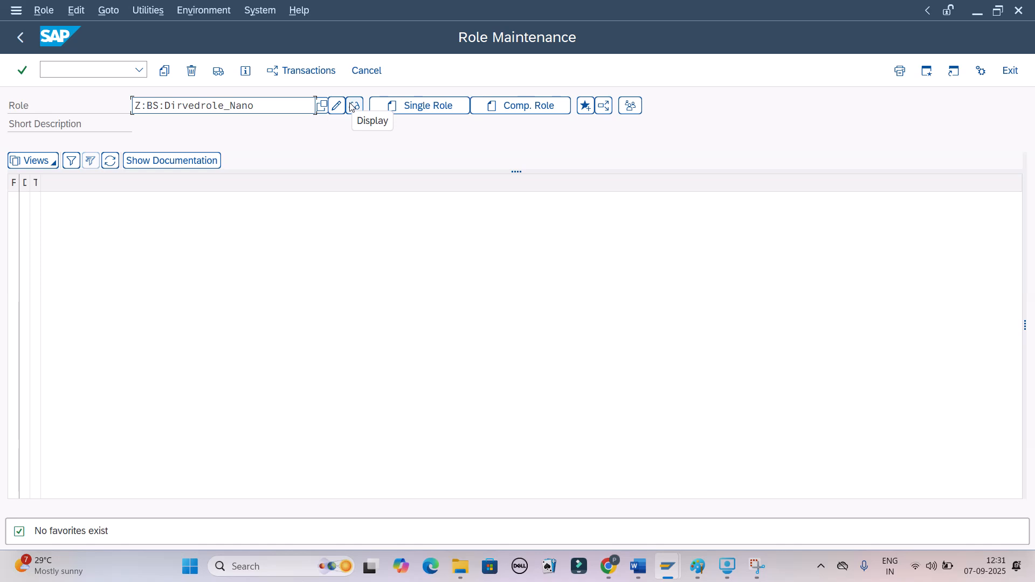
pyautogui.click(352, 107)
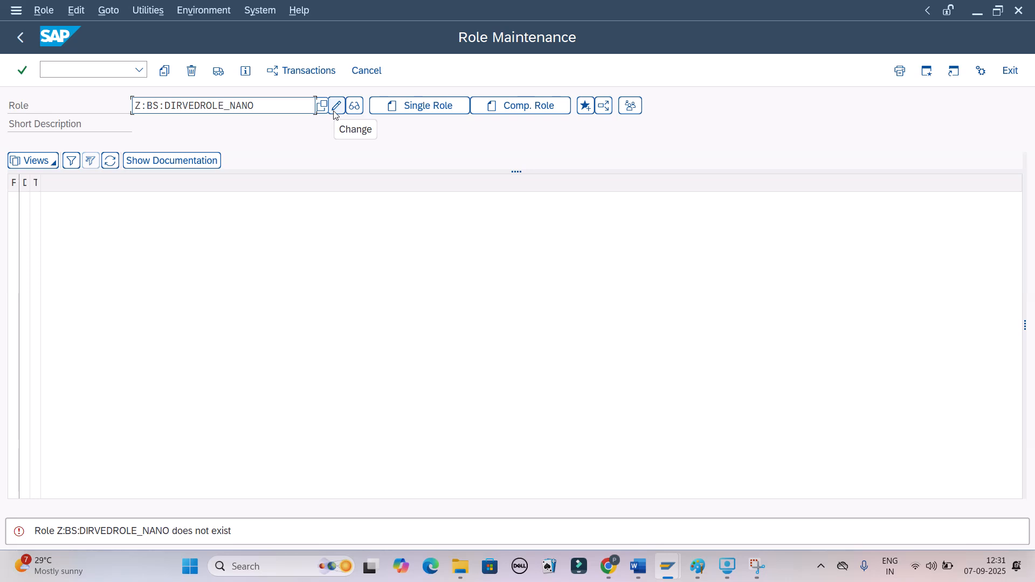
# Open the role X:BW:REPORTINING_ACCESS:NANO_I in change mode to check its name and inheritance, and return to Role Maintenance.
pyautogui.hotkey('ctrl', 'a')
pyautogui.press('BackSpace')
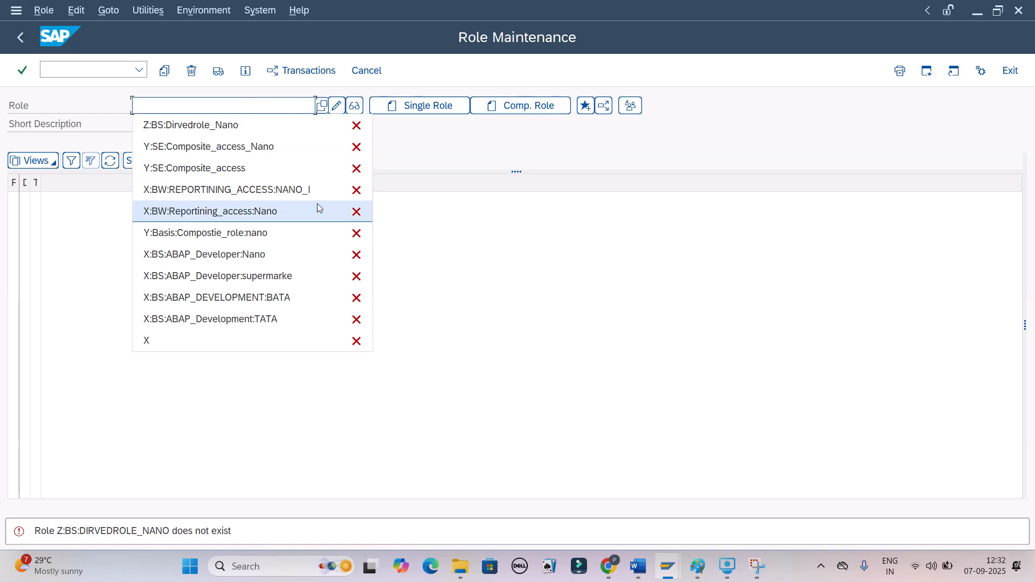
pyautogui.click(294, 190)
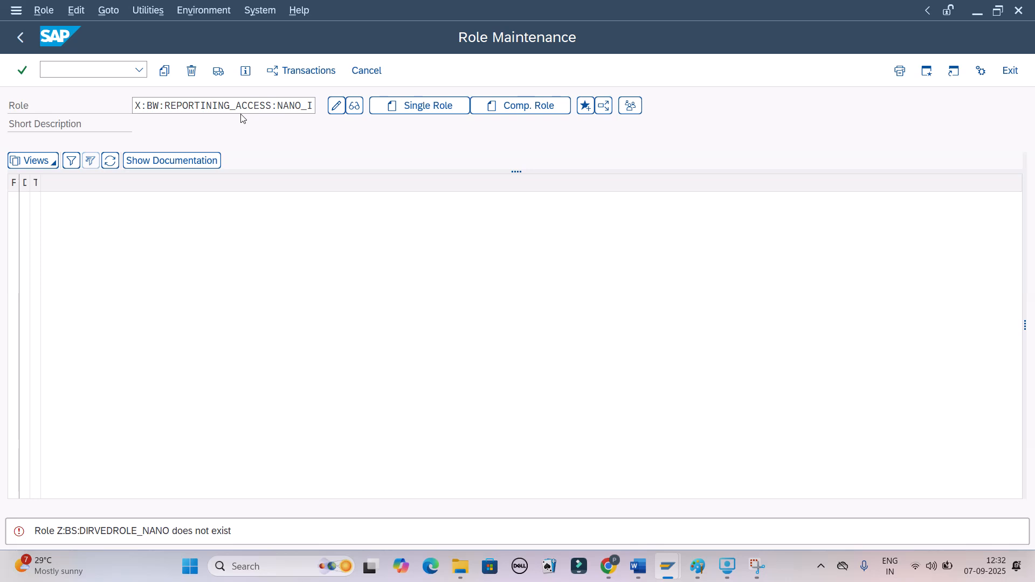
pyautogui.click(338, 106)
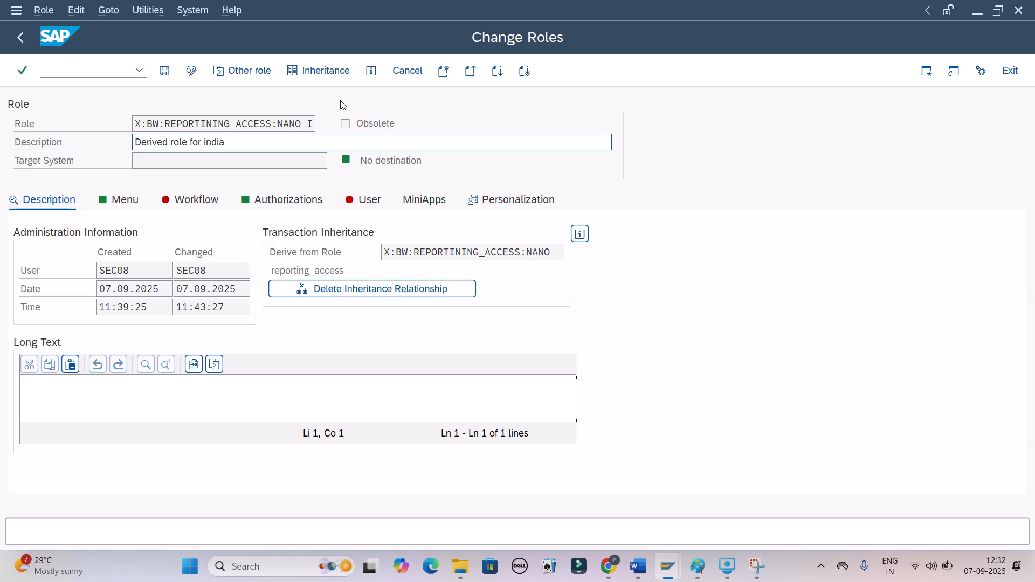
pyautogui.click(315, 124)
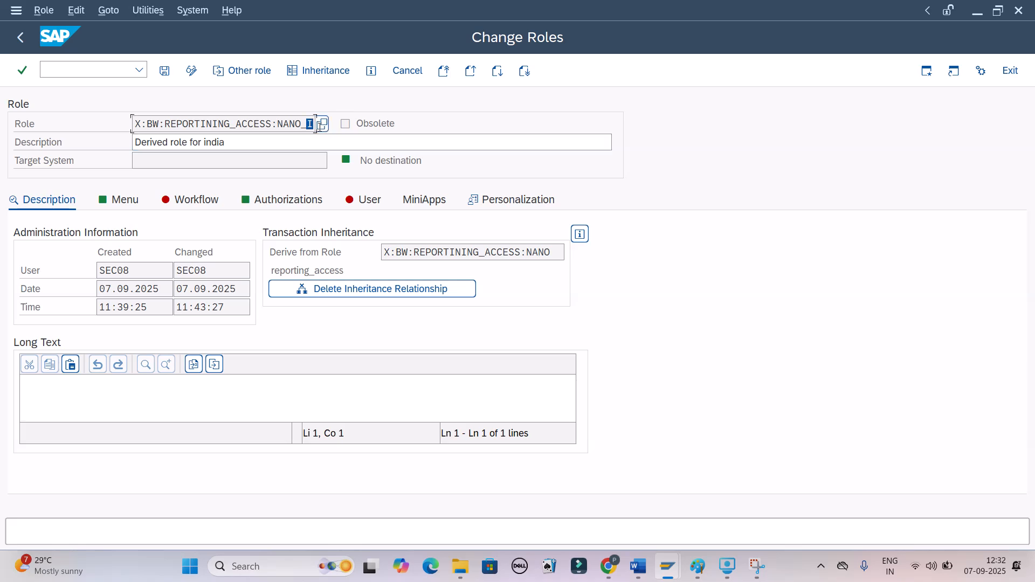
pyautogui.click(21, 38)
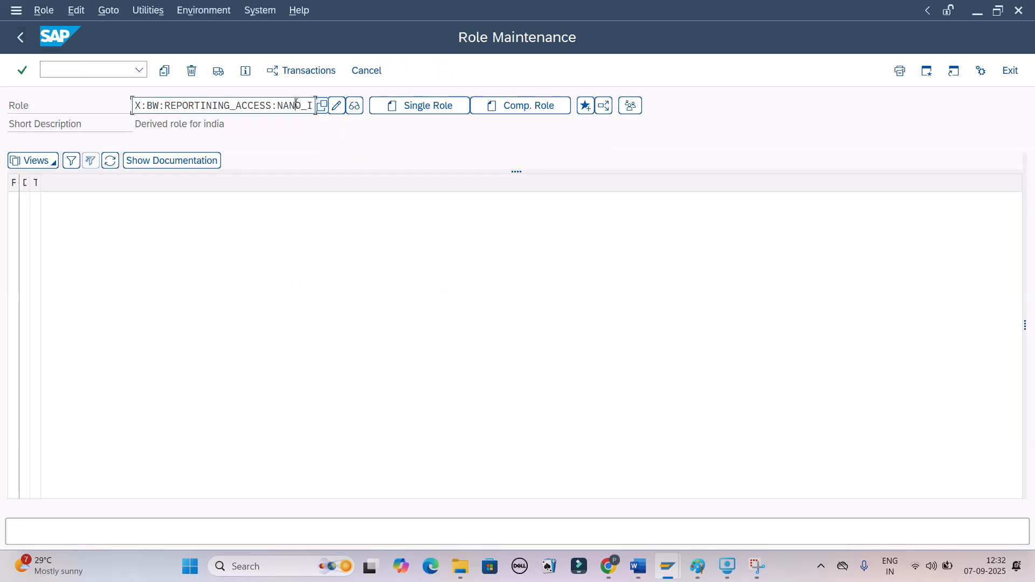
# Open the role X:BS:ABAP_Developer:Supermarke in change mode.
pyautogui.hotkey('ctrl', 'a')
pyautogui.press('BackSpace')
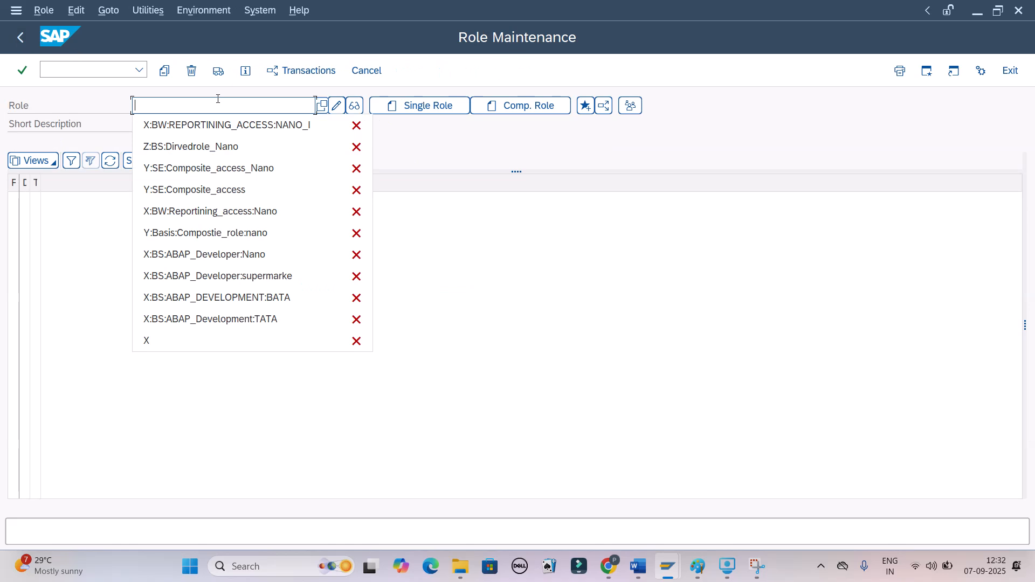
pyautogui.write('X:')
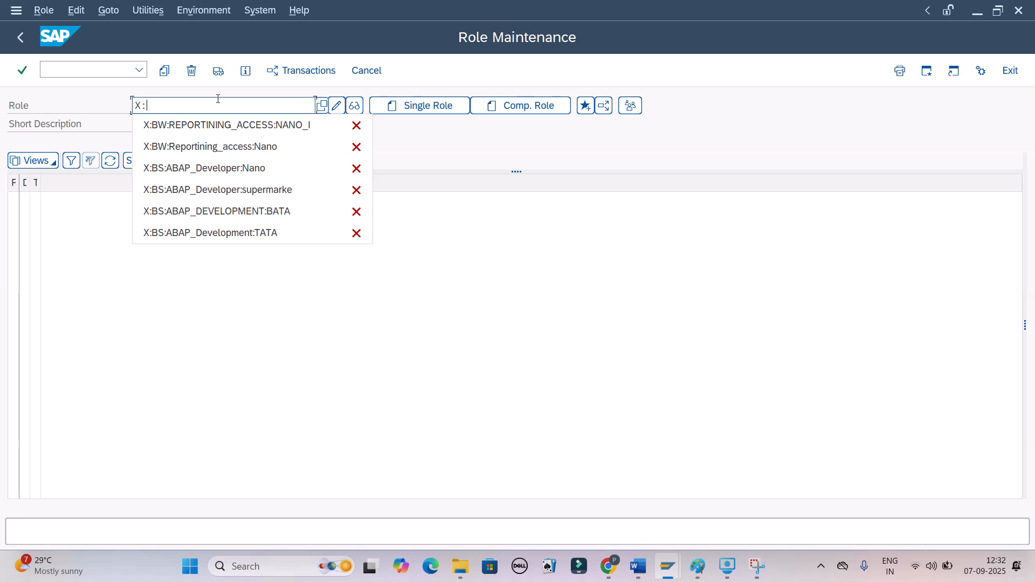
pyautogui.write('BS')
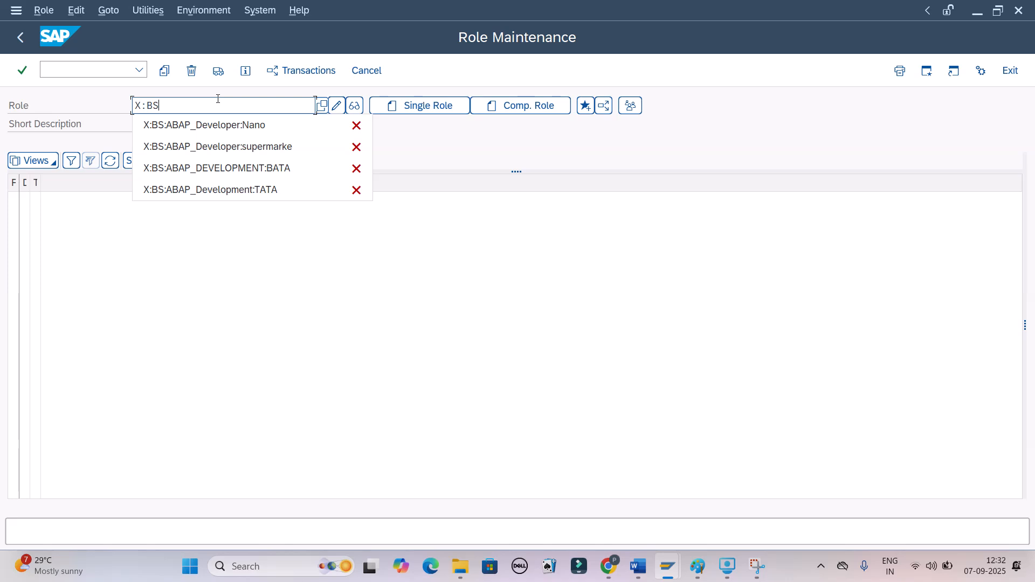
pyautogui.write(':ABAP_Developer')
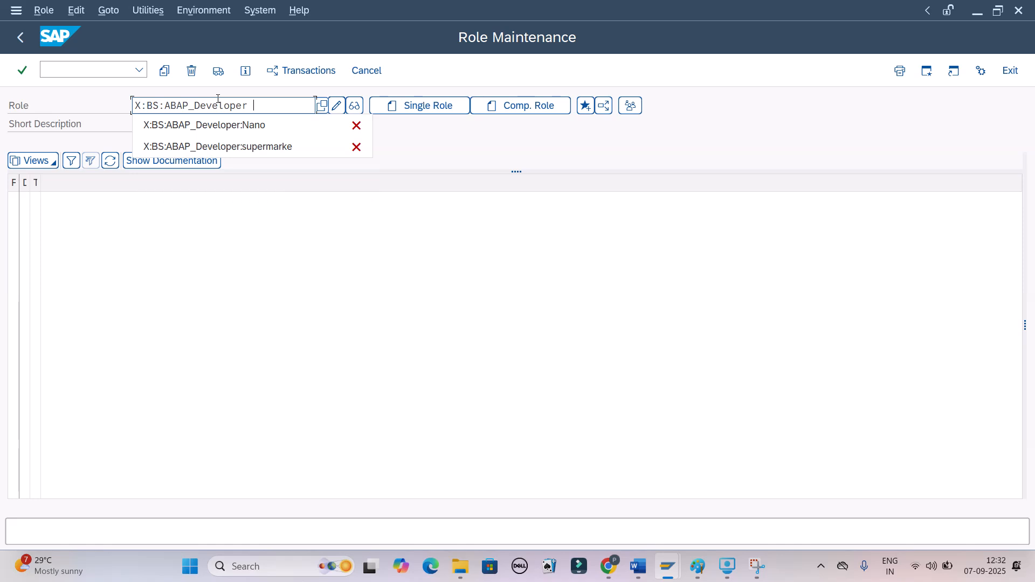
pyautogui.press('BackSpace')
pyautogui.write(':Supermark')
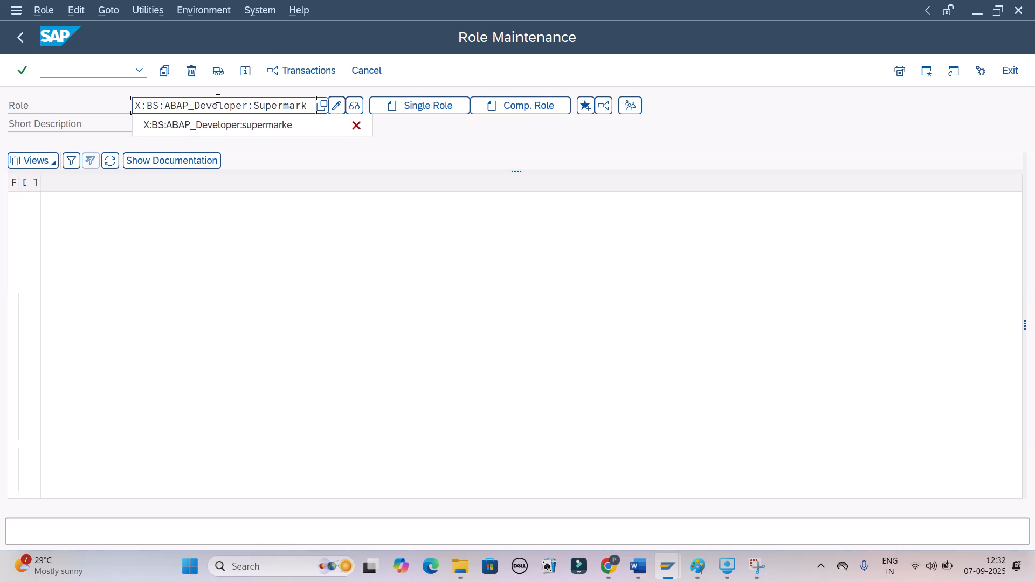
pyautogui.write('e')
pyautogui.press('Return')
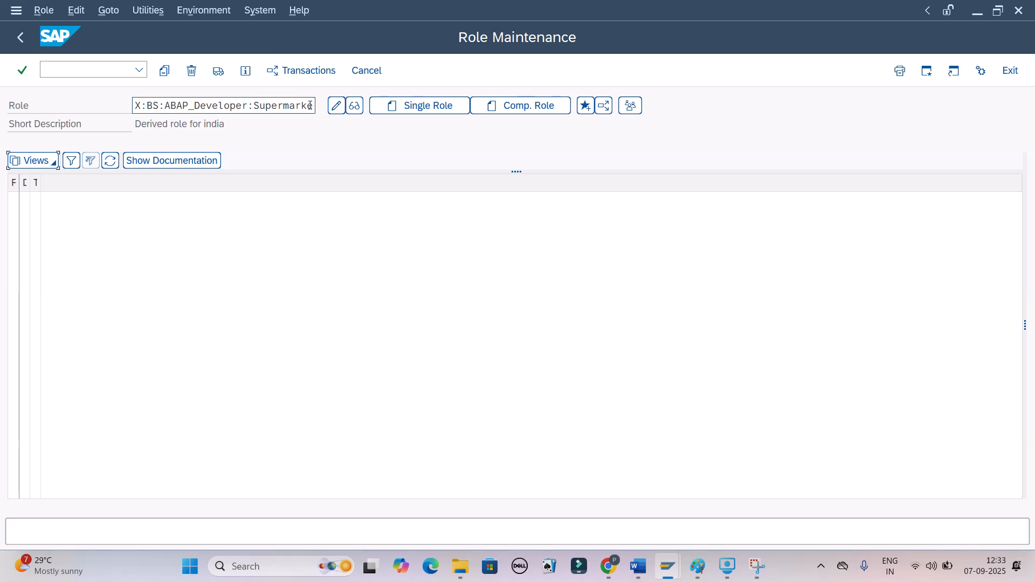
pyautogui.click(338, 105)
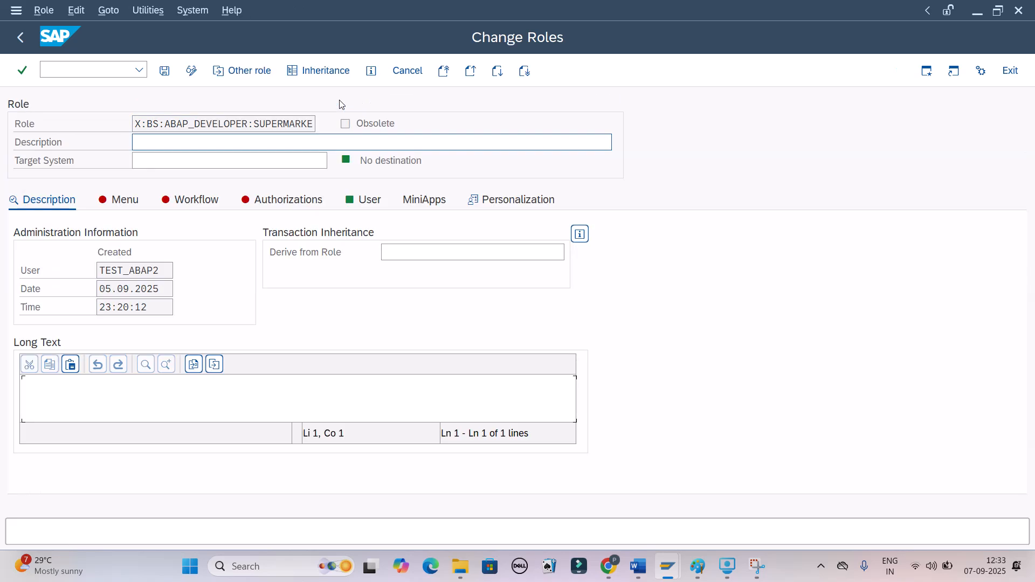
# Set the role's description to "Drived from Masterrole" and enter X:BS:ABAP_Developer:supermarke as the role to derive from.
pyautogui.click(235, 144)
pyautogui.write('Drived from Masterrole')
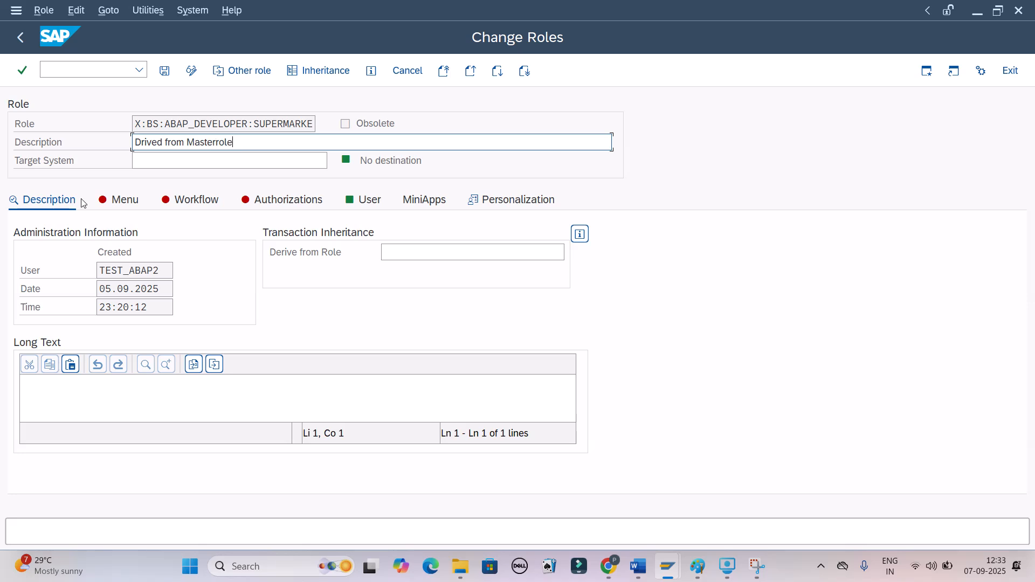
pyautogui.click(391, 249)
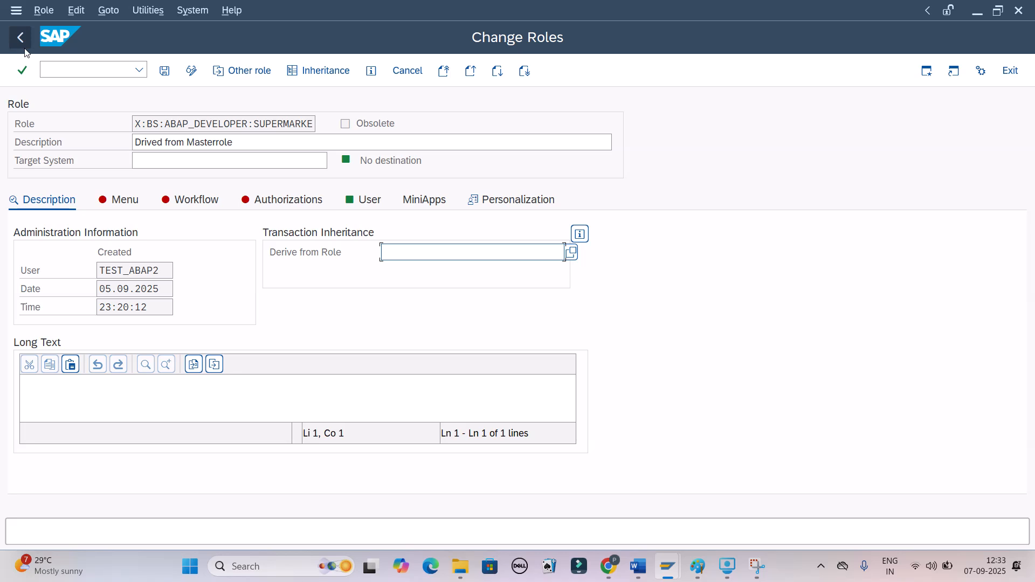
pyautogui.write('X:BS:ABAP_Developer:supermarke')
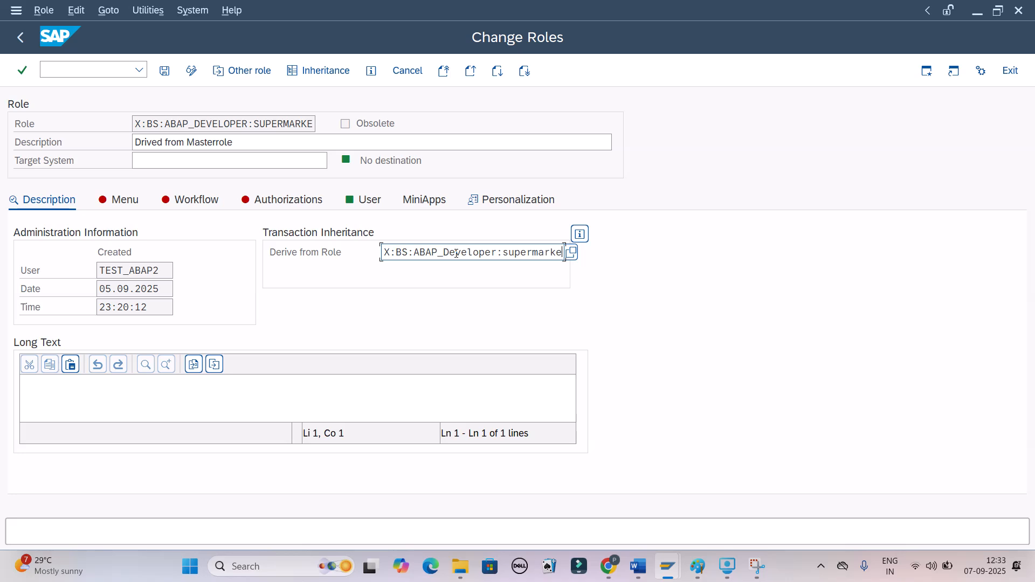
# Save the role's description, copy the master role name X:BW:Reportining_access:Nano, and reopen X:BS:ABAP_DEVELOPER:SUPERMARKE in change mode.
pyautogui.press('Return')
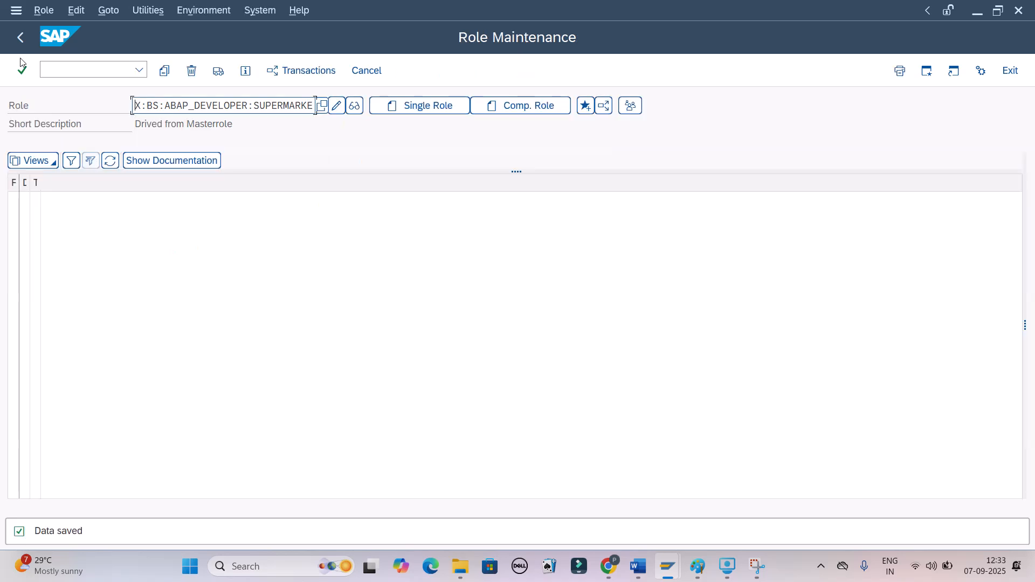
pyautogui.click(352, 70)
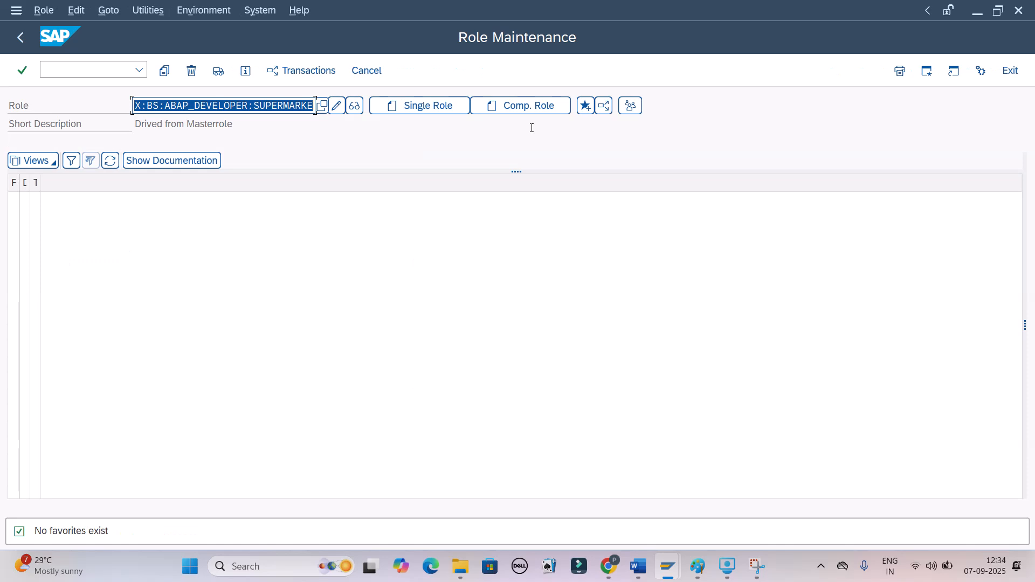
pyautogui.write('X:BW:Reportining_access:Nano')
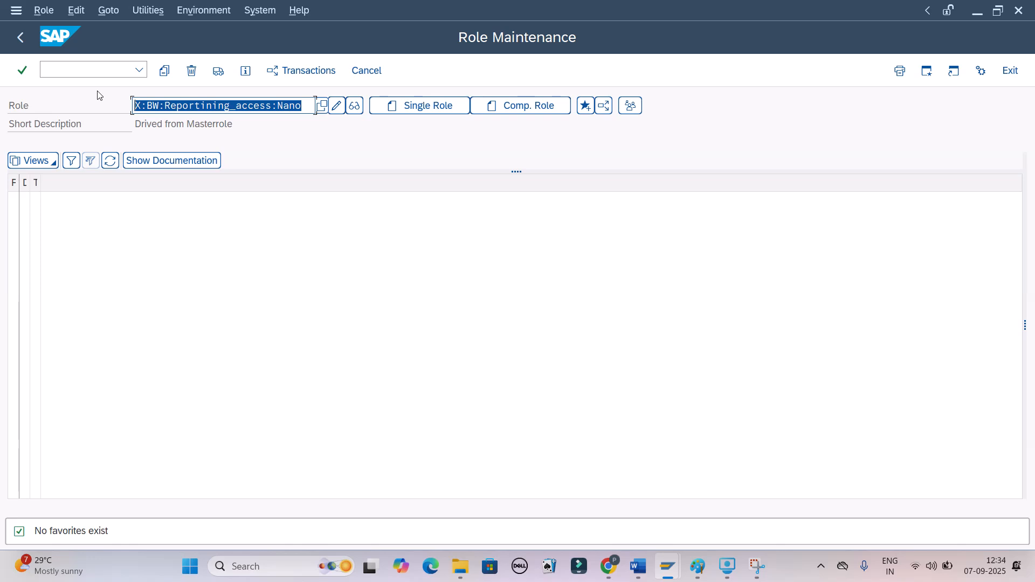
pyautogui.write('X:BS:ABAP_DEVELOPER:SUPERMARKE')
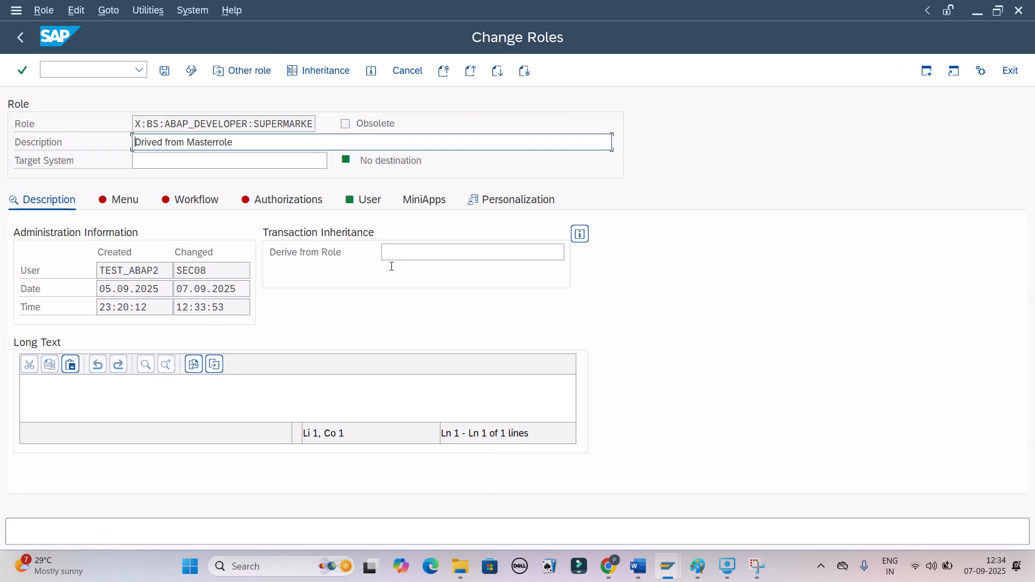
# Set X:BW:Reportining_access:Nano as the role to derive from and save the inheritance relationship.
pyautogui.click(434, 252)
pyautogui.write('X:BW:Reportining_access:Nano')
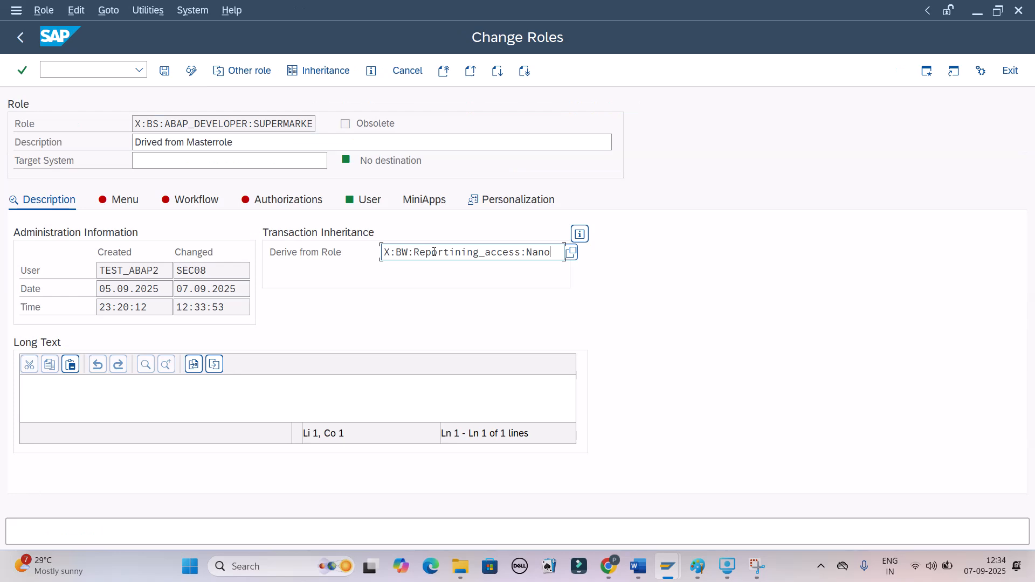
pyautogui.hotkey('ctrl', 's')
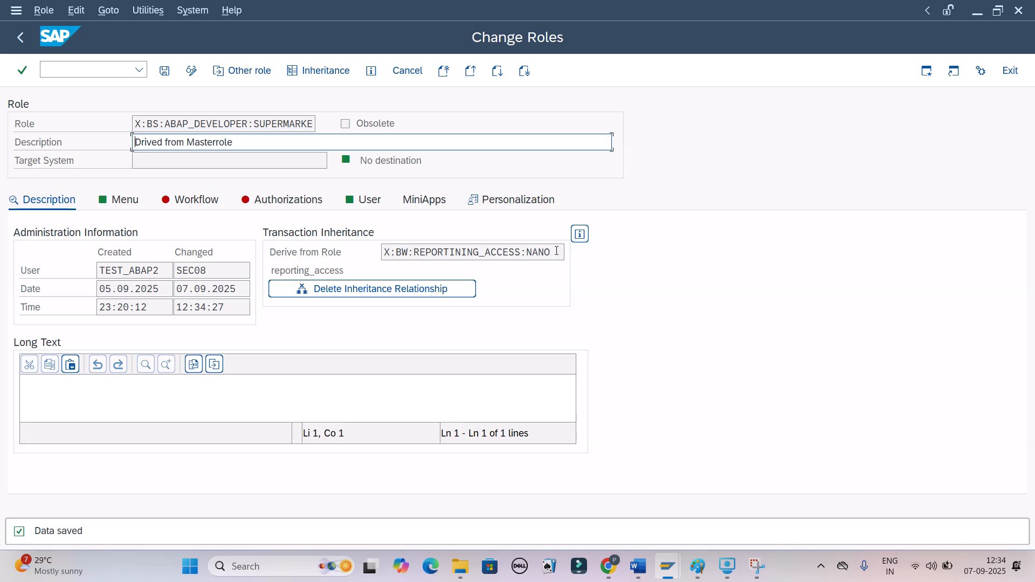
pyautogui.click(303, 202)
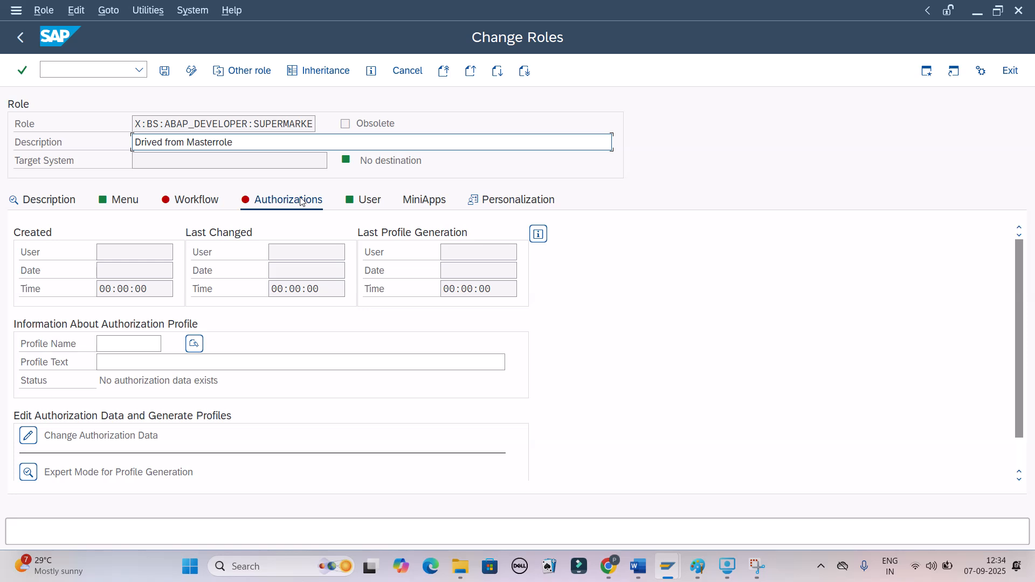
pyautogui.click(22, 37)
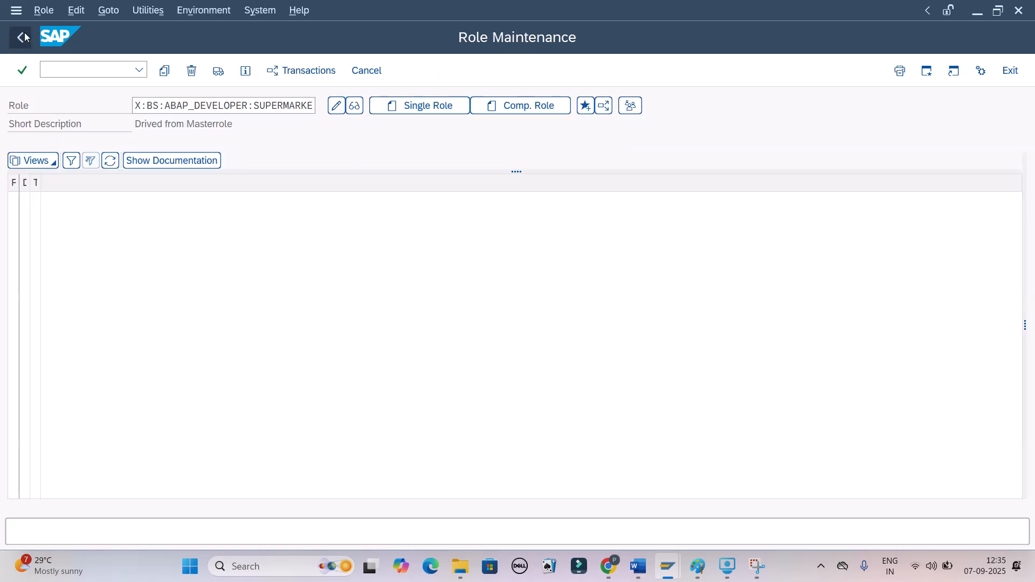
pyautogui.click(23, 37)
pyautogui.write('su')
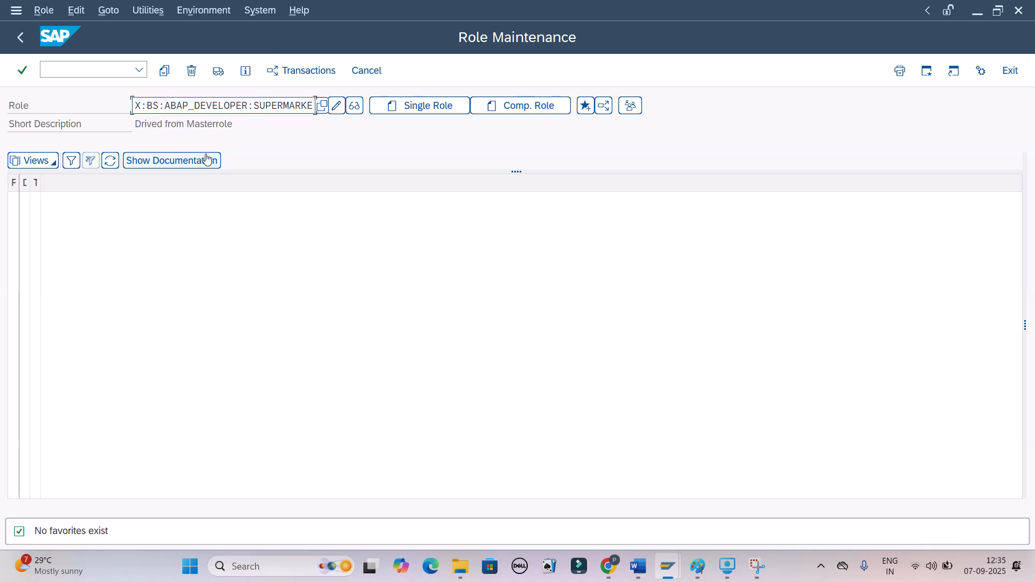
pyautogui.write('no')
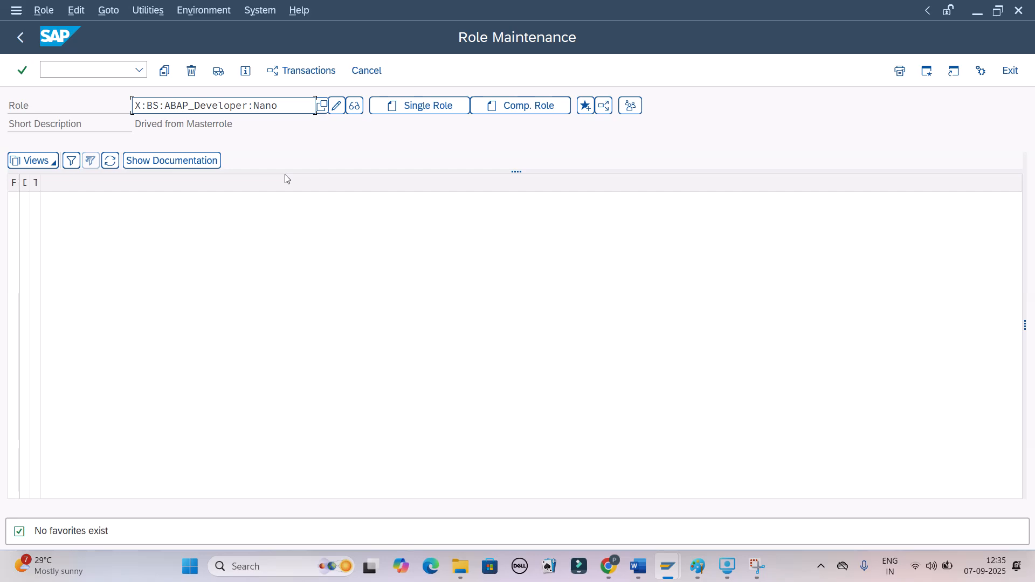
pyautogui.hotkey('ctrl', 'a')
pyautogui.press('BackSpace')
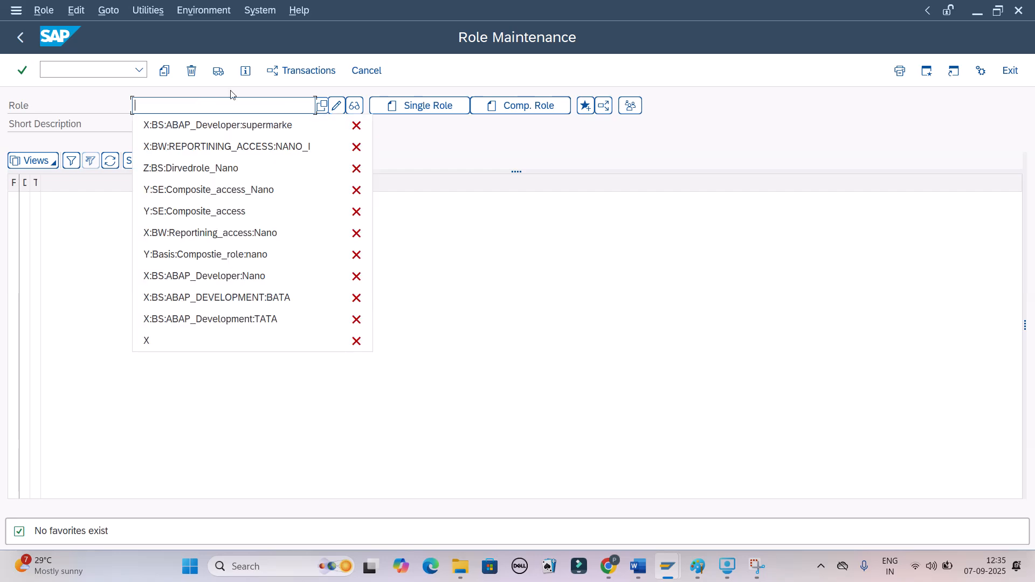
# Open the role X:BS:ABAP_Developer:supermarke in change mode and start changing its authorization data.
pyautogui.click(218, 125)
pyautogui.click(337, 105)
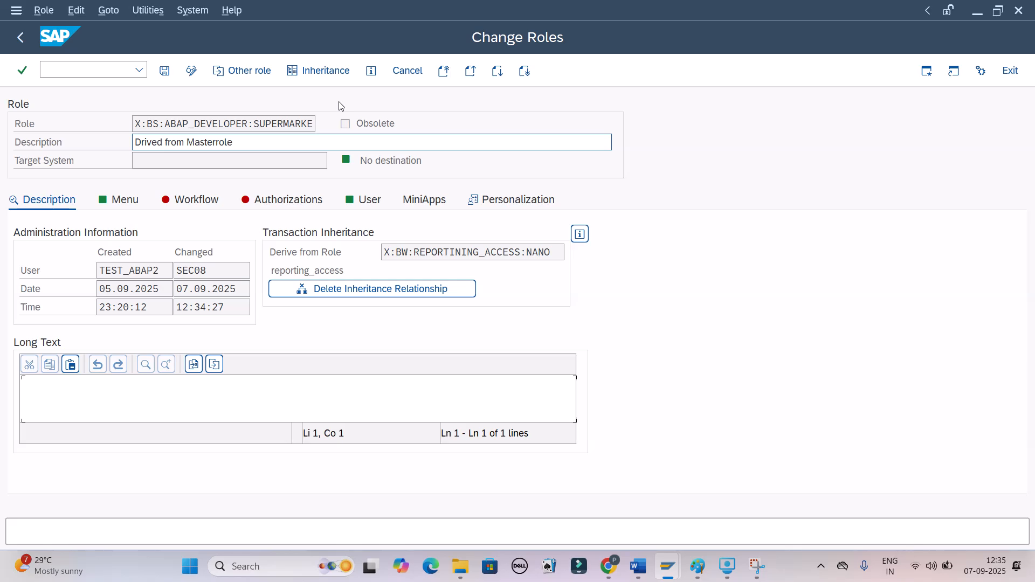
pyautogui.click(248, 124)
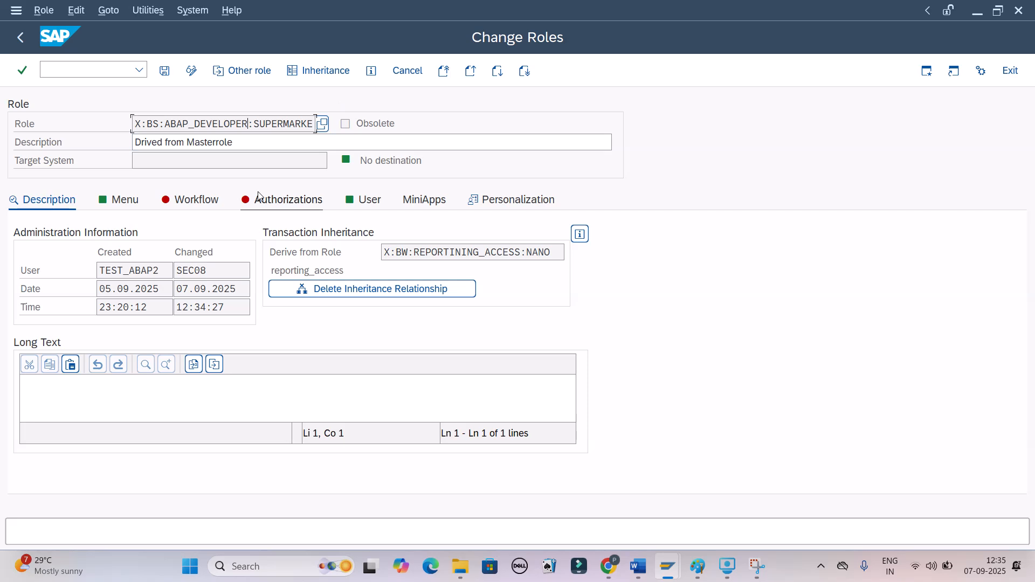
pyautogui.click(260, 197)
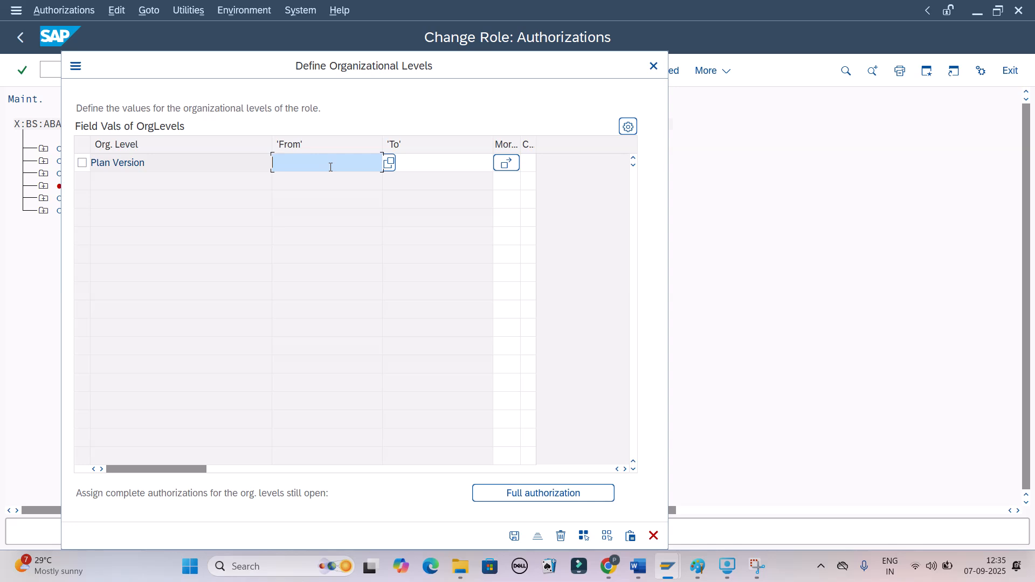
# Set the Plan Version organizational level's From value to 01 and save the organizational levels.
pyautogui.click(331, 167)
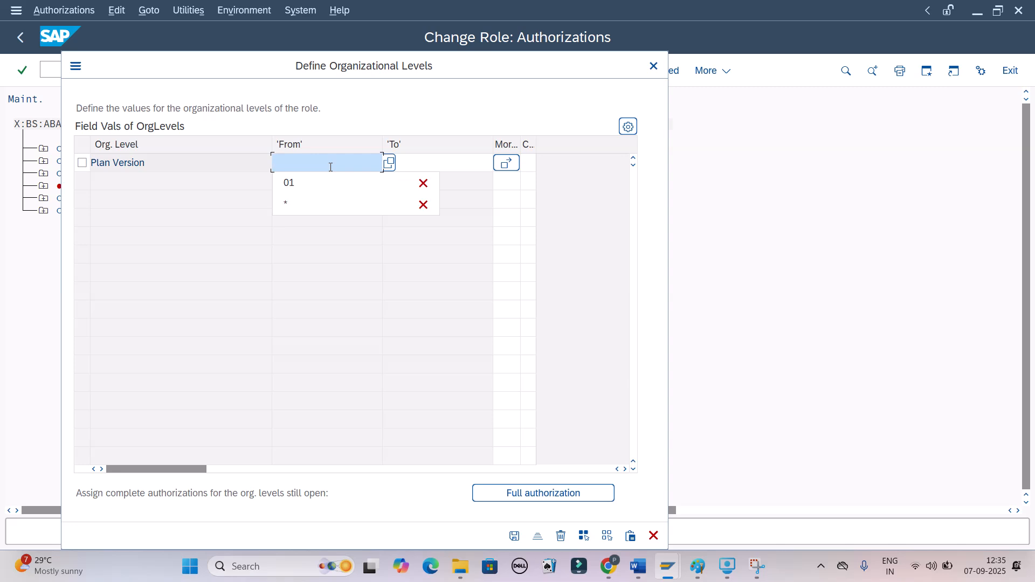
pyautogui.click(335, 183)
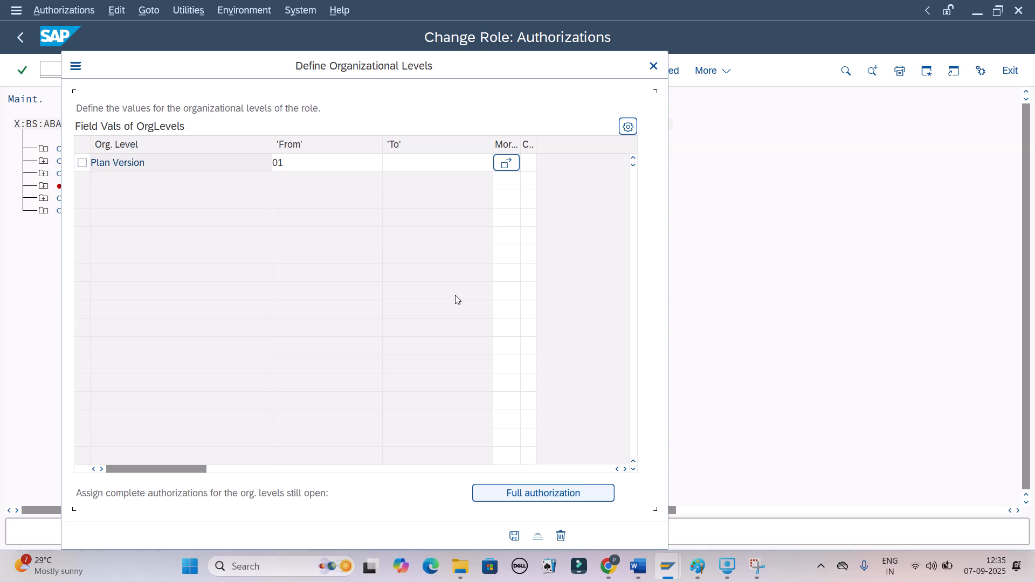
pyautogui.click(514, 535)
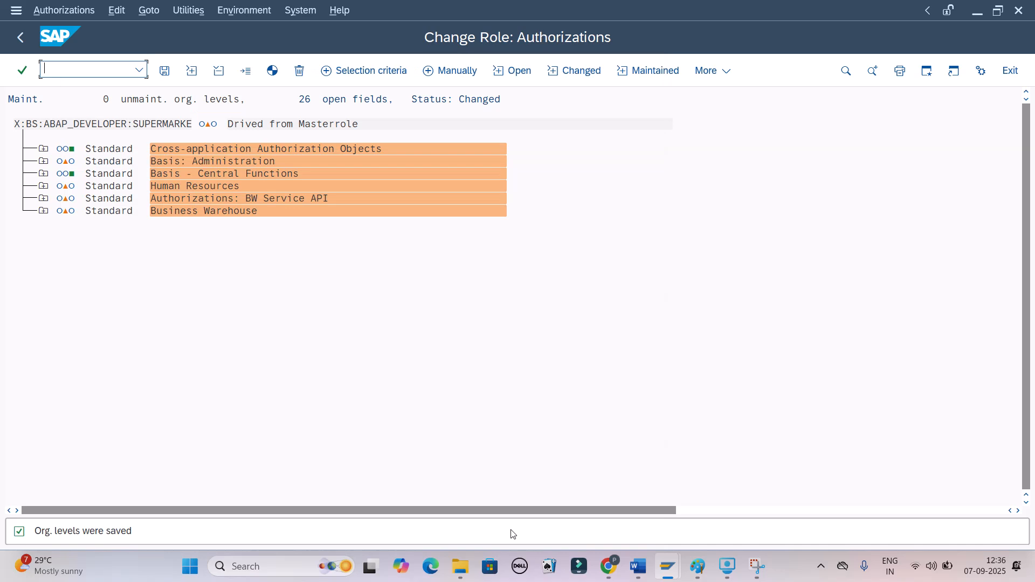
# Generate the derived role's authorization profile under the proposed profile name and return to Role Maintenance.
pyautogui.click(723, 73)
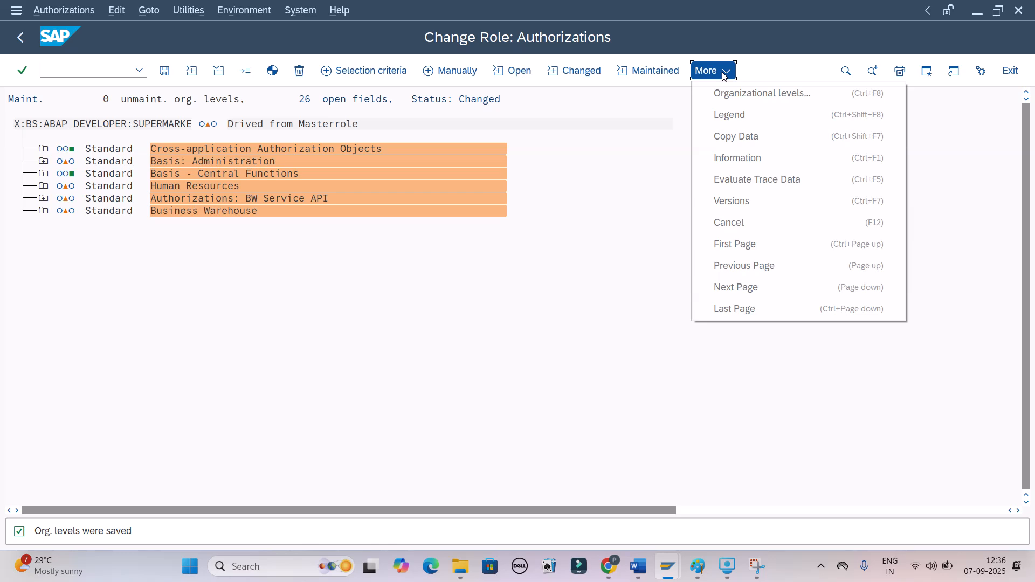
pyautogui.click(723, 73)
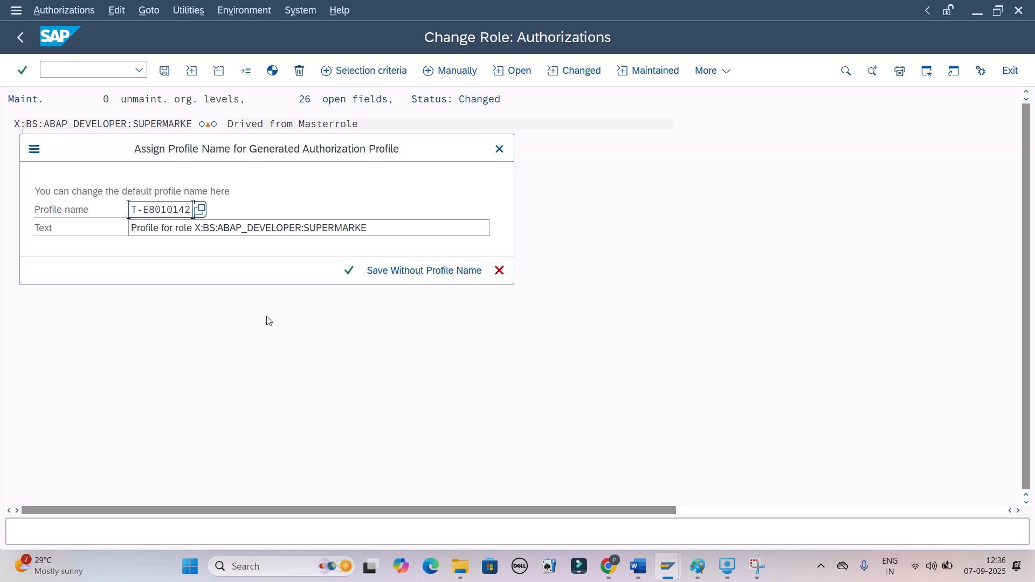
pyautogui.press('Return')
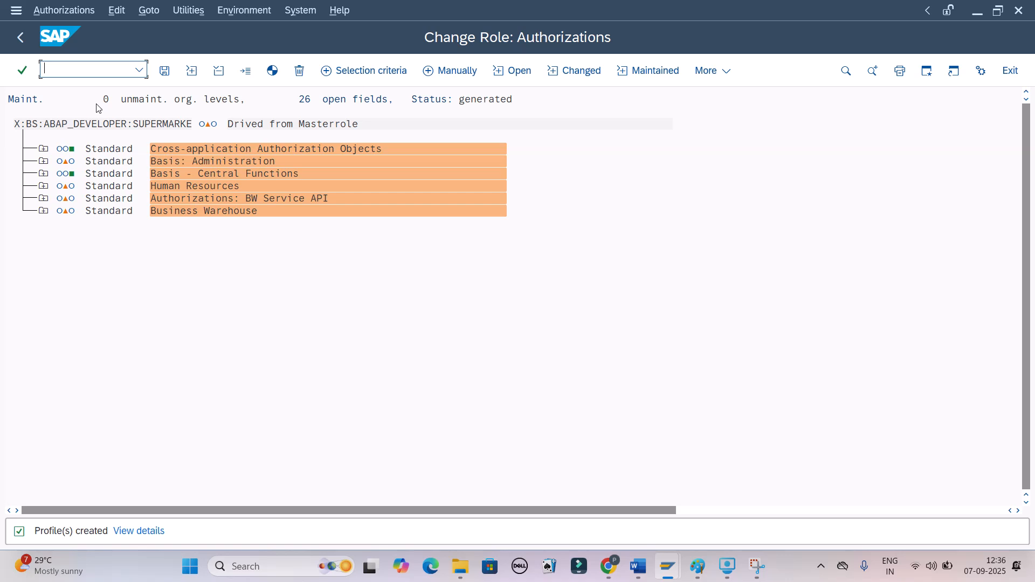
pyautogui.click(25, 37)
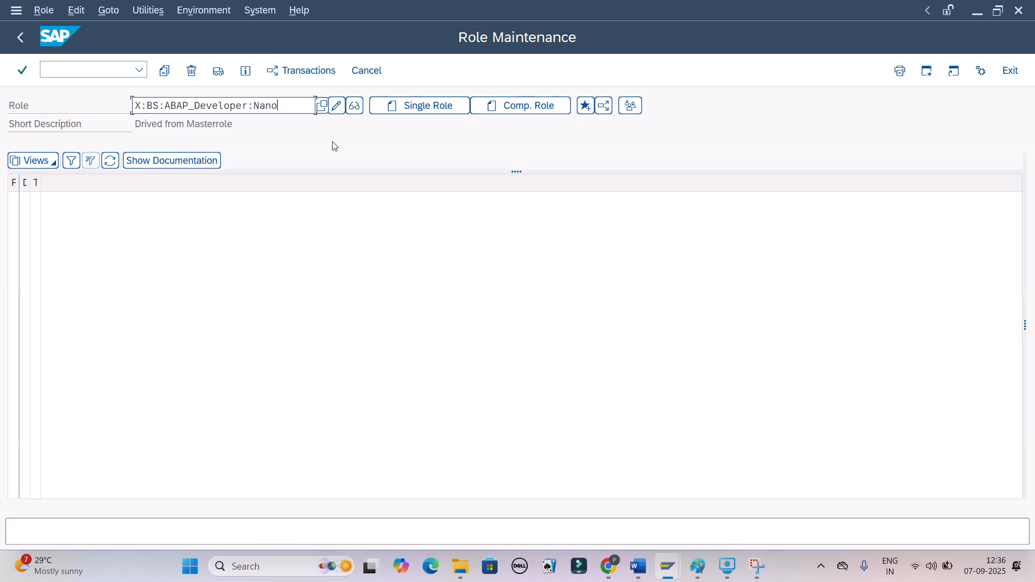
# Open the authorization data of the role X:BS:ABAP_Developer:Nano for changing, keeping its organizational levels as they are.
pyautogui.click(336, 106)
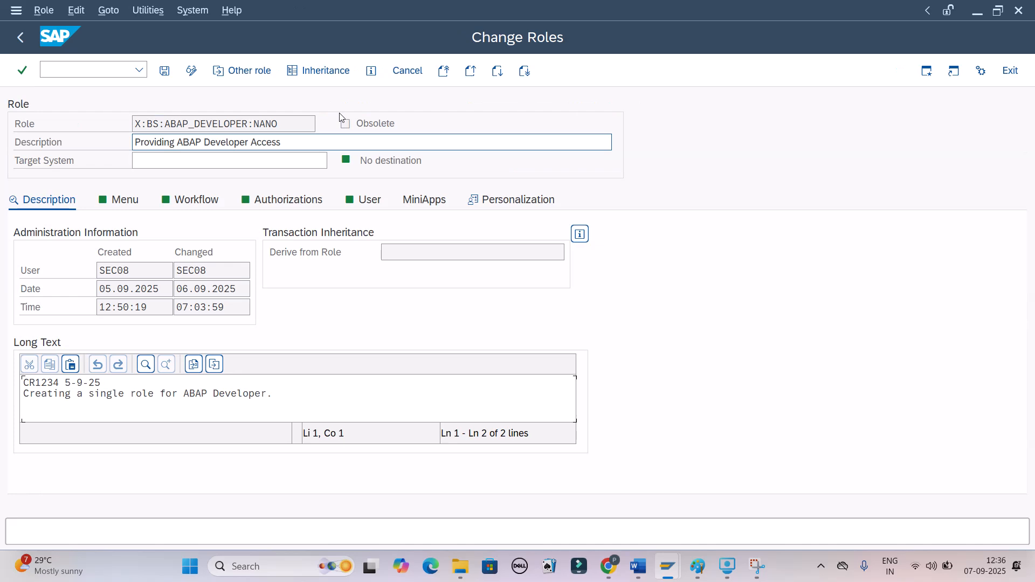
pyautogui.click(286, 198)
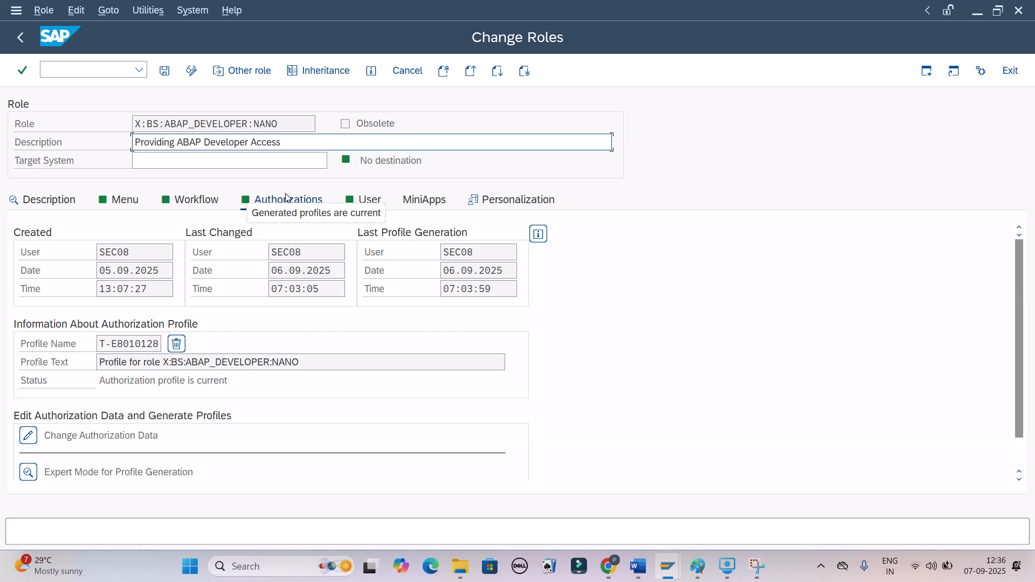
pyautogui.click(31, 435)
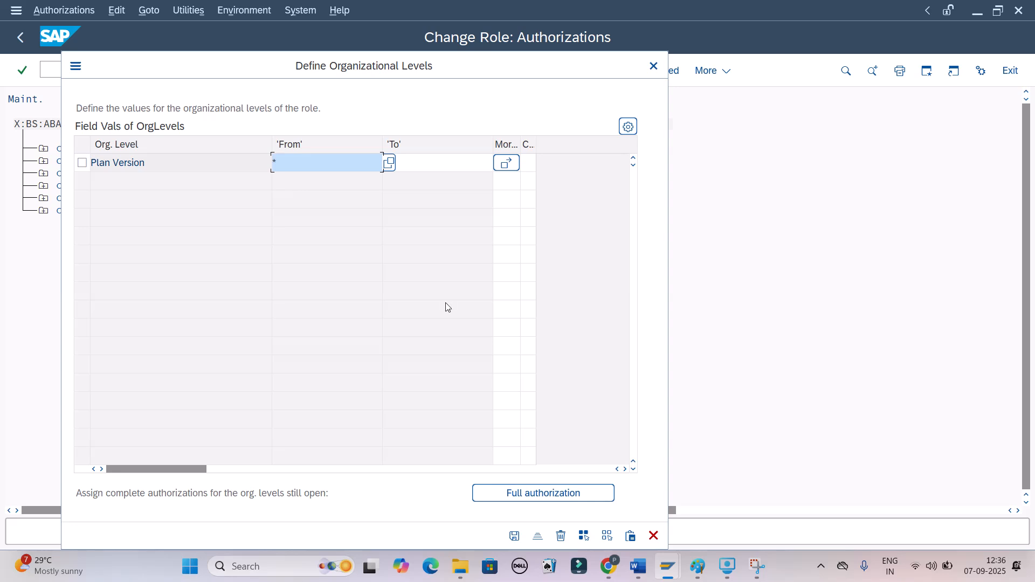
pyautogui.press('Return')
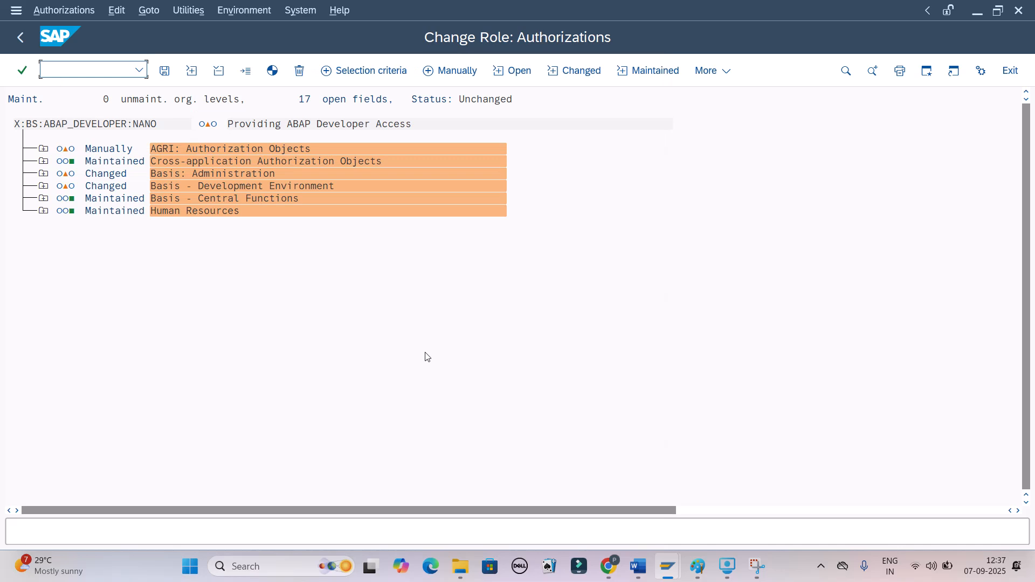
# Examine the authorization objects under Cross-application Authorization Objects and Basis: Administration.
pyautogui.click(44, 160)
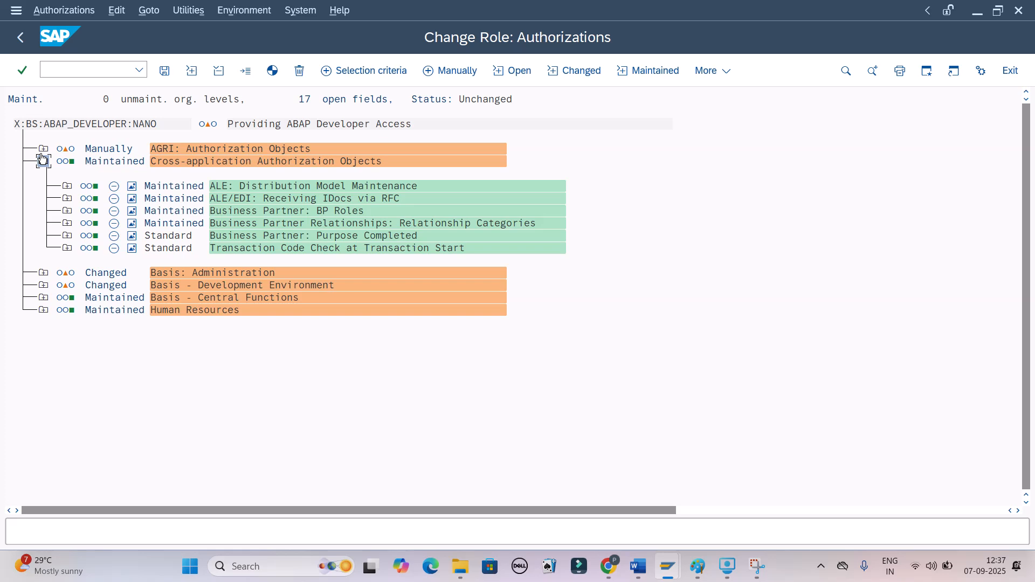
pyautogui.click(43, 161)
pyautogui.click(43, 173)
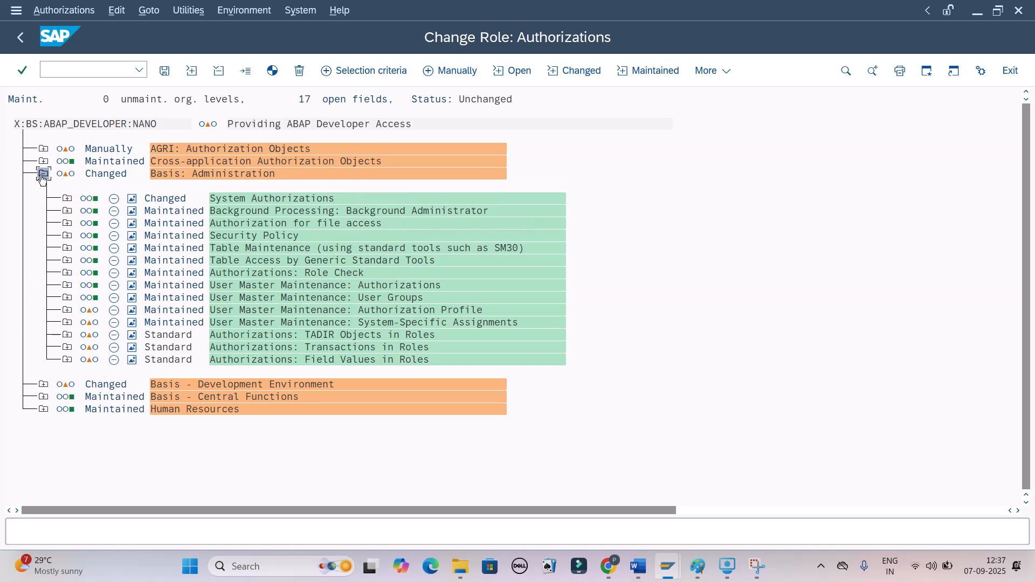
pyautogui.click(67, 360)
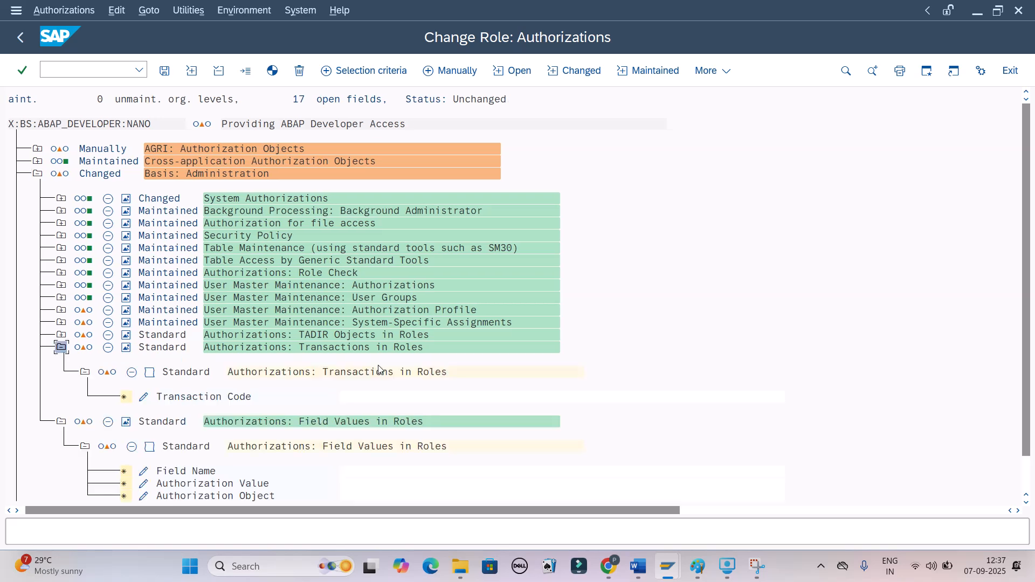
pyautogui.click(37, 173)
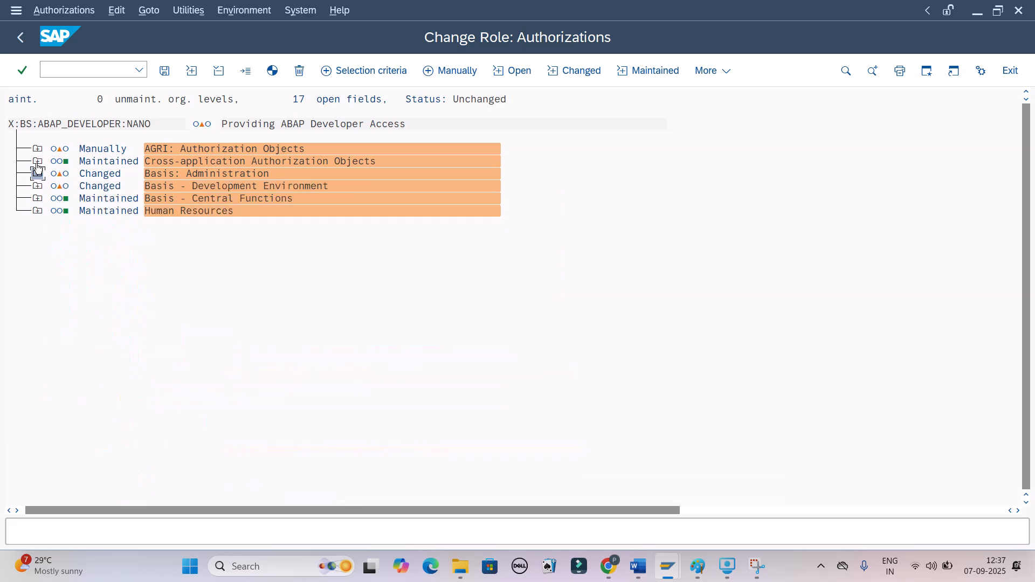
# Set the BP Role field of Business Partner: BP Roles to X*, save it, and leave authorization maintenance without generating the profile.
pyautogui.click(37, 162)
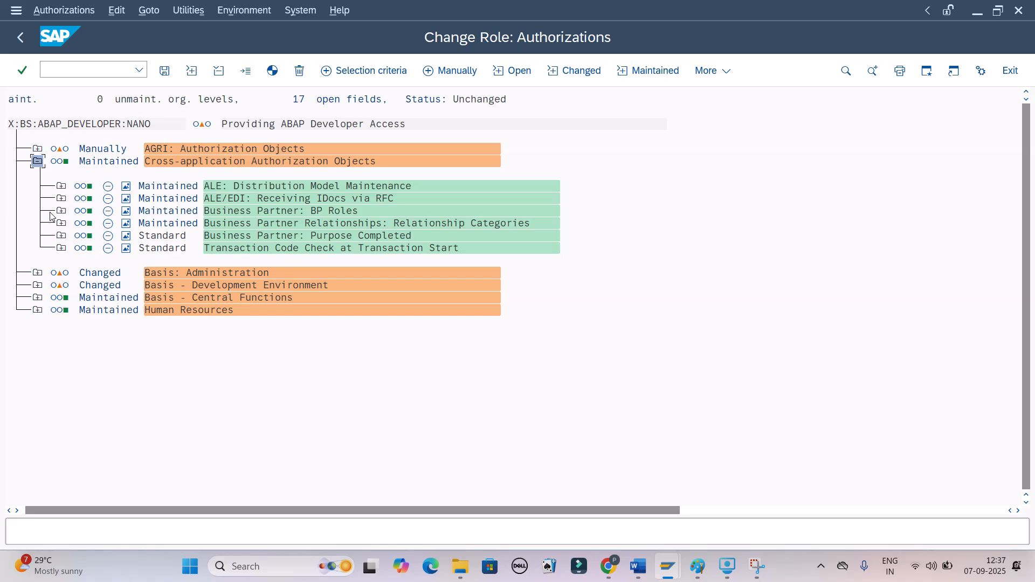
pyautogui.click(61, 210)
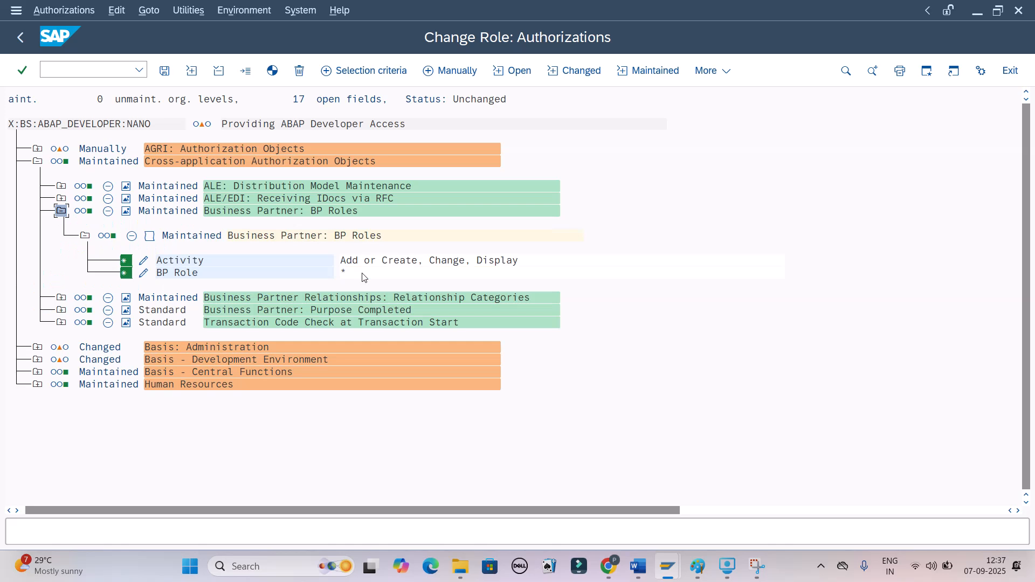
pyautogui.doubleClick(362, 276)
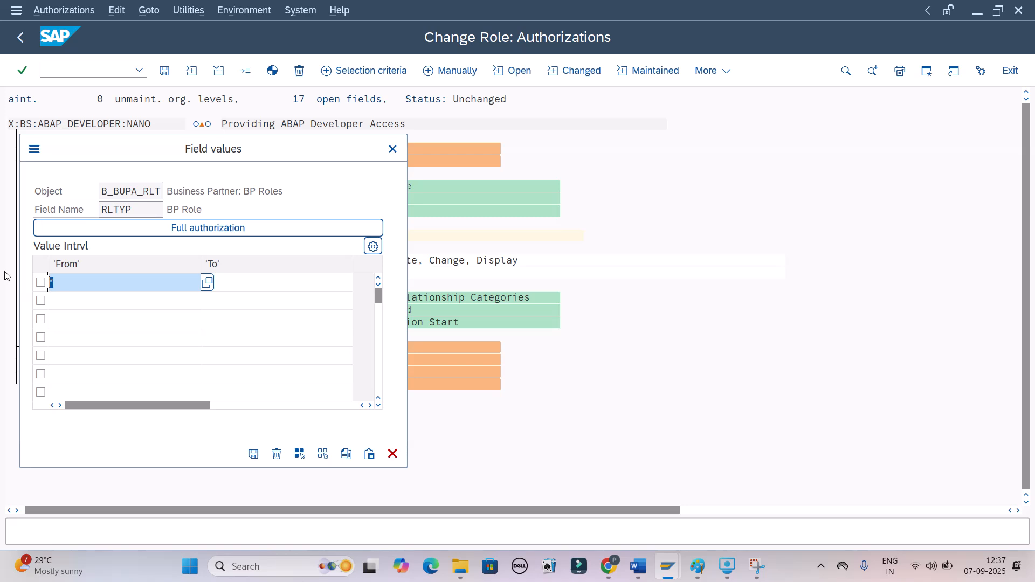
pyautogui.write('X8')
pyautogui.press('BackSpace')
pyautogui.write('*')
pyautogui.click(252, 454)
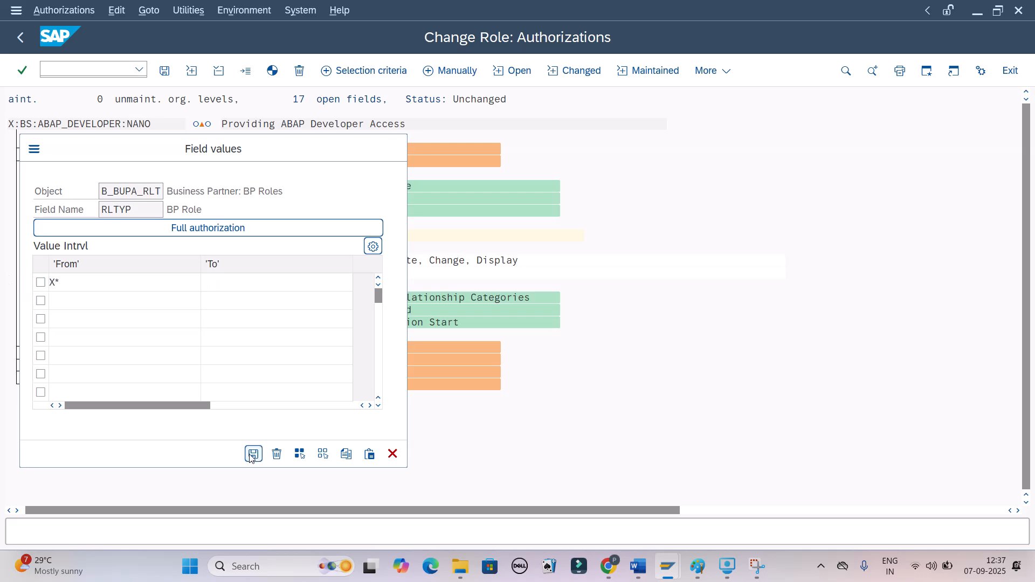
pyautogui.click(253, 454)
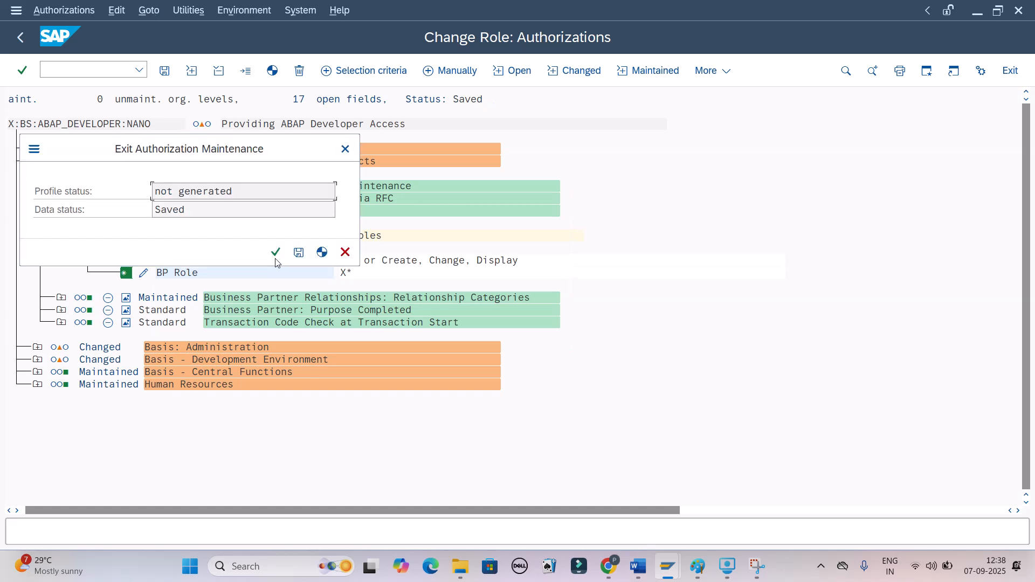
pyautogui.click(276, 257)
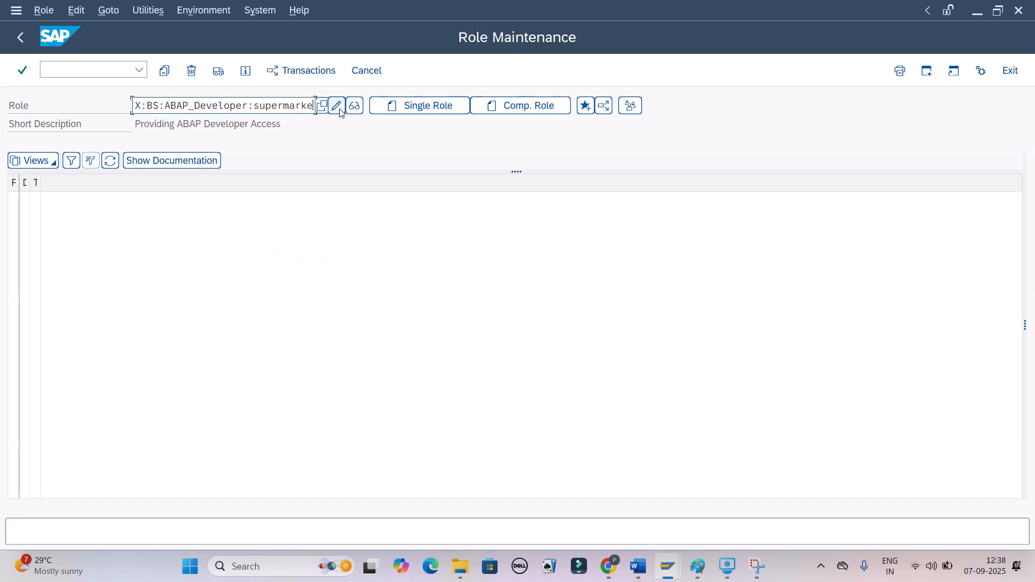
# Display the authorization data of X:BS:ABAP_Developer:supermarke and examine the role check, TADIR, transaction and field value objects under Basis: Administration.
pyautogui.click(339, 107)
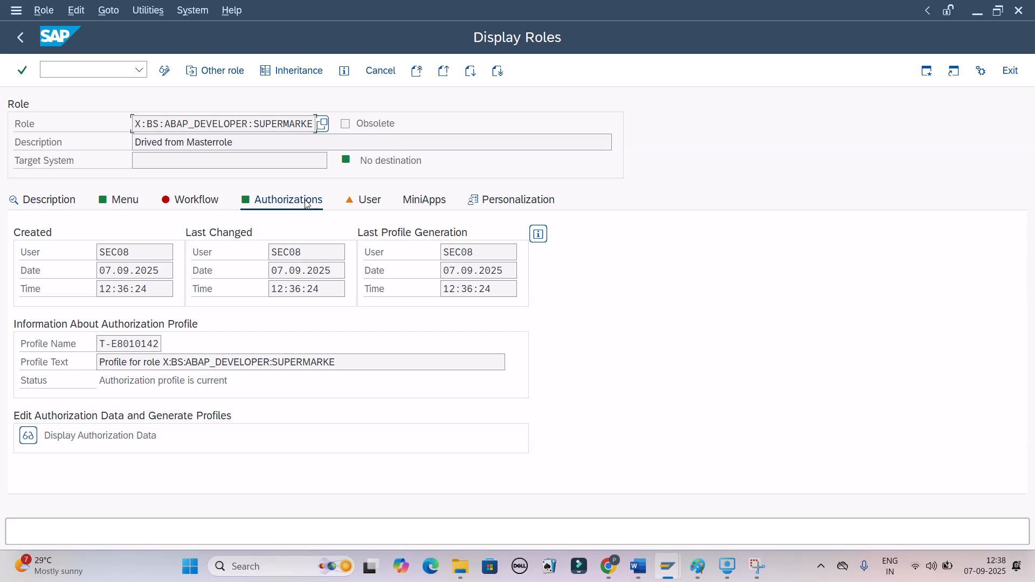
pyautogui.click(28, 435)
pyautogui.click(44, 174)
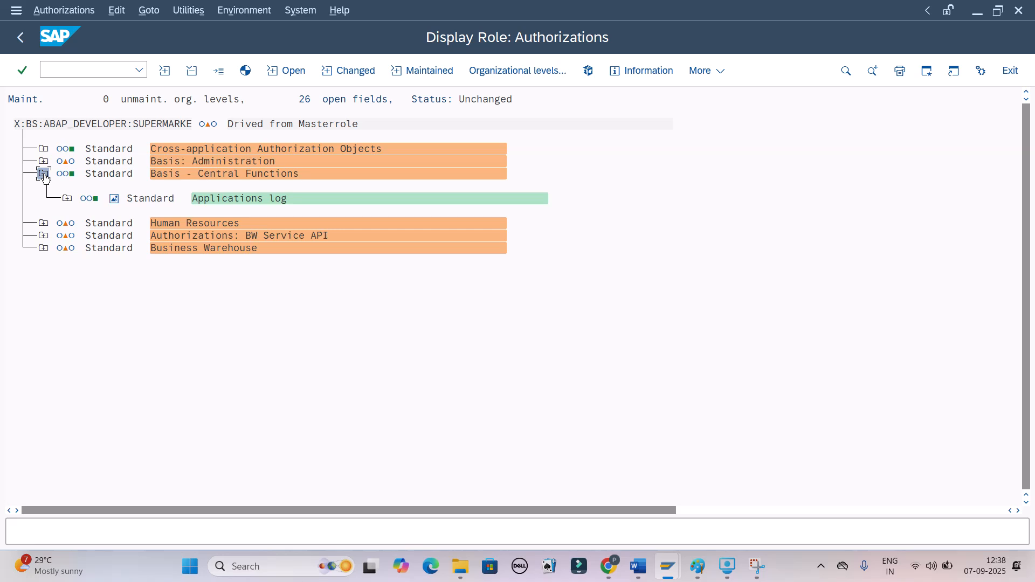
pyautogui.click(44, 174)
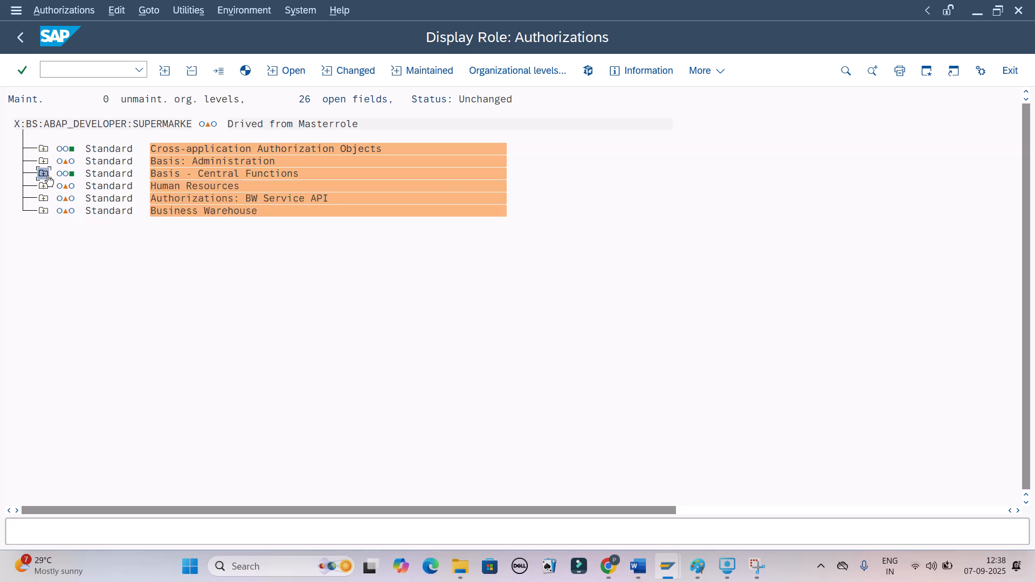
pyautogui.click(44, 161)
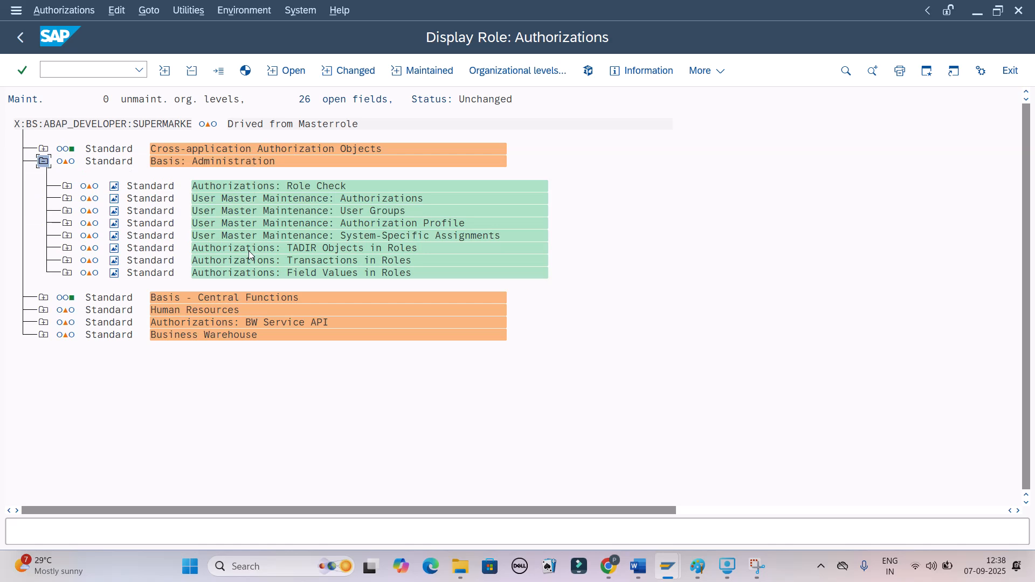
pyautogui.click(67, 261)
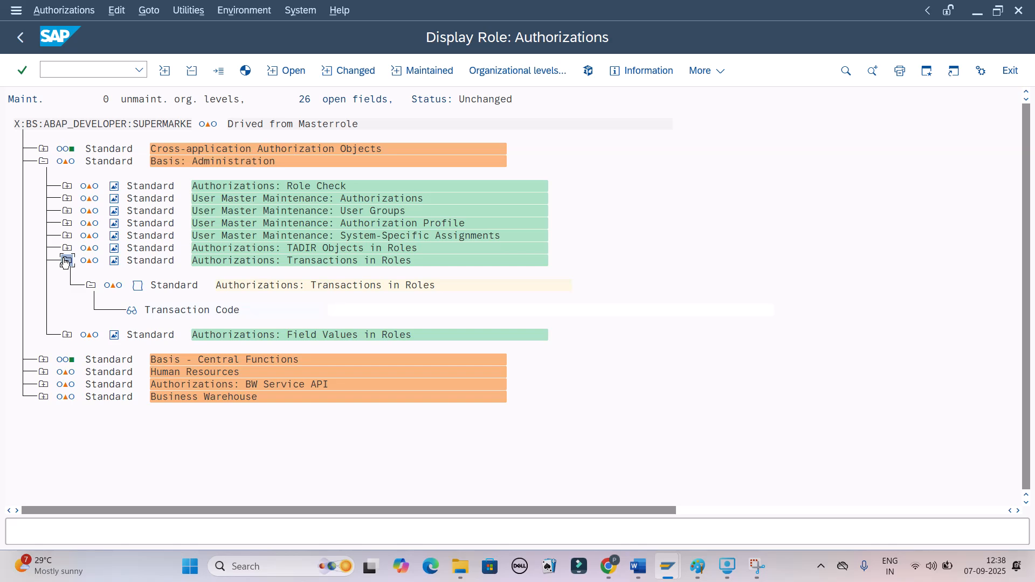
pyautogui.click(66, 335)
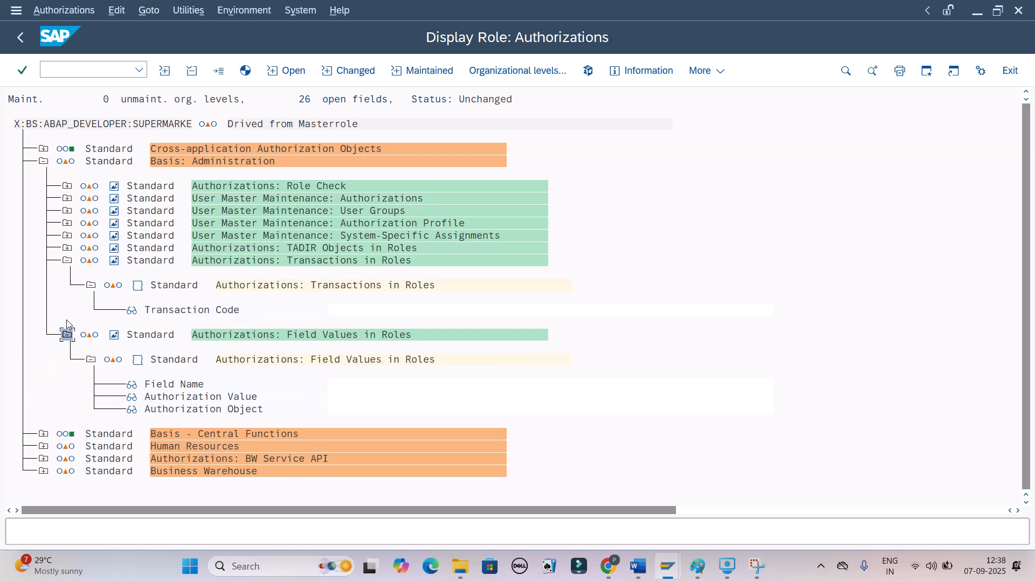
pyautogui.click(67, 248)
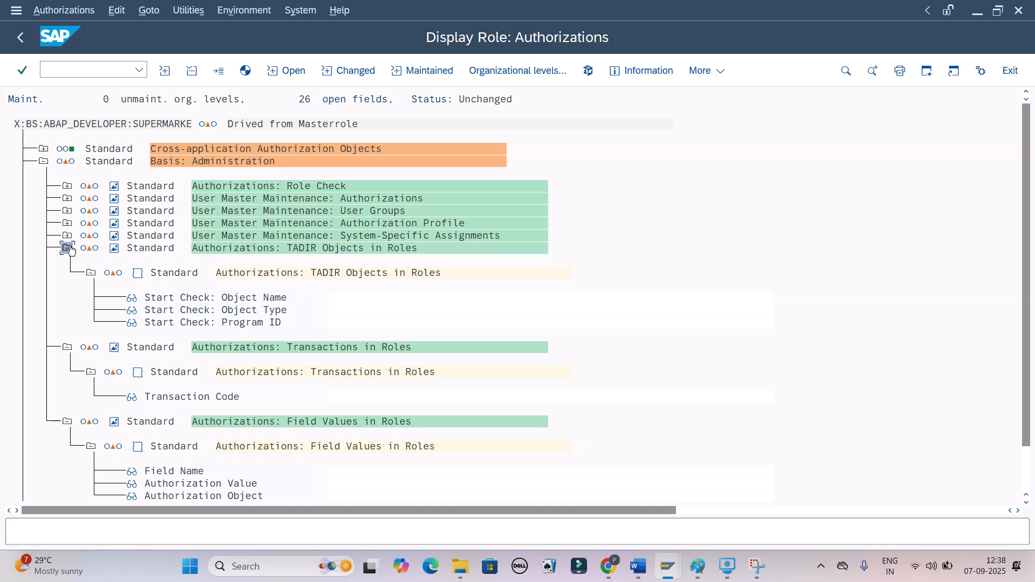
pyautogui.click(66, 186)
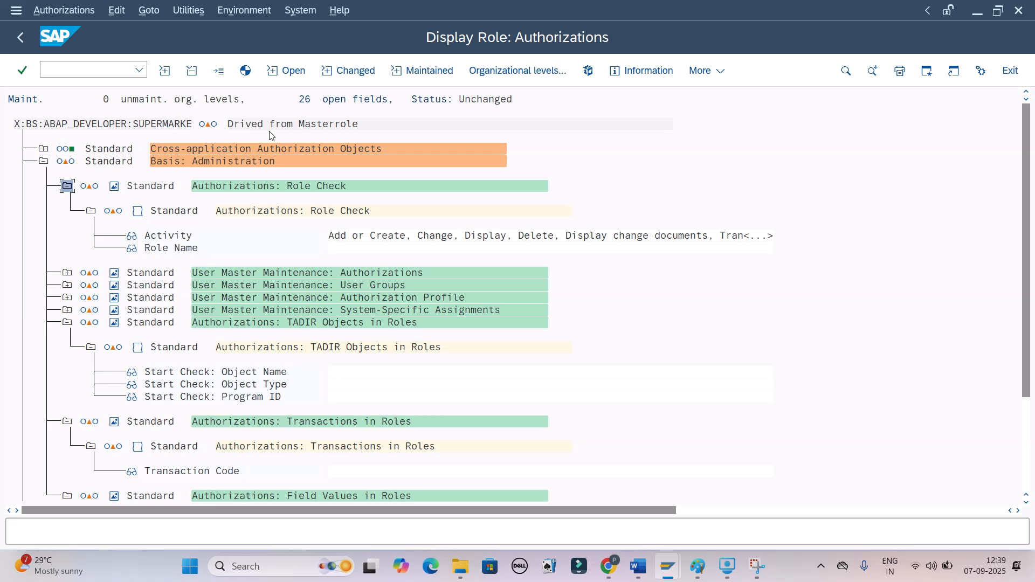
# Leave the authorization display, check which master role the role is derived from, and close the role.
pyautogui.press('F3')
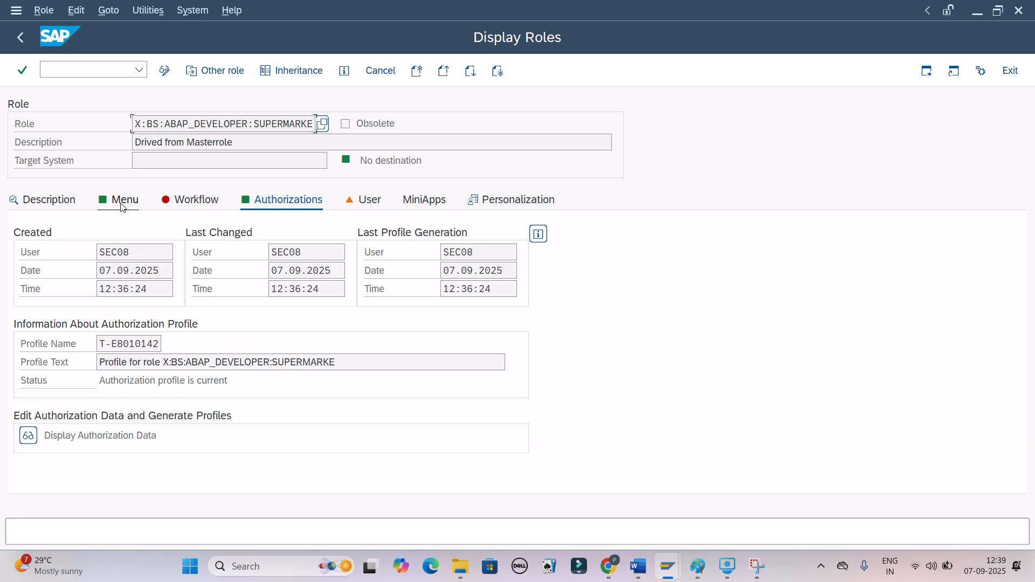
pyautogui.click(49, 200)
pyautogui.click(386, 252)
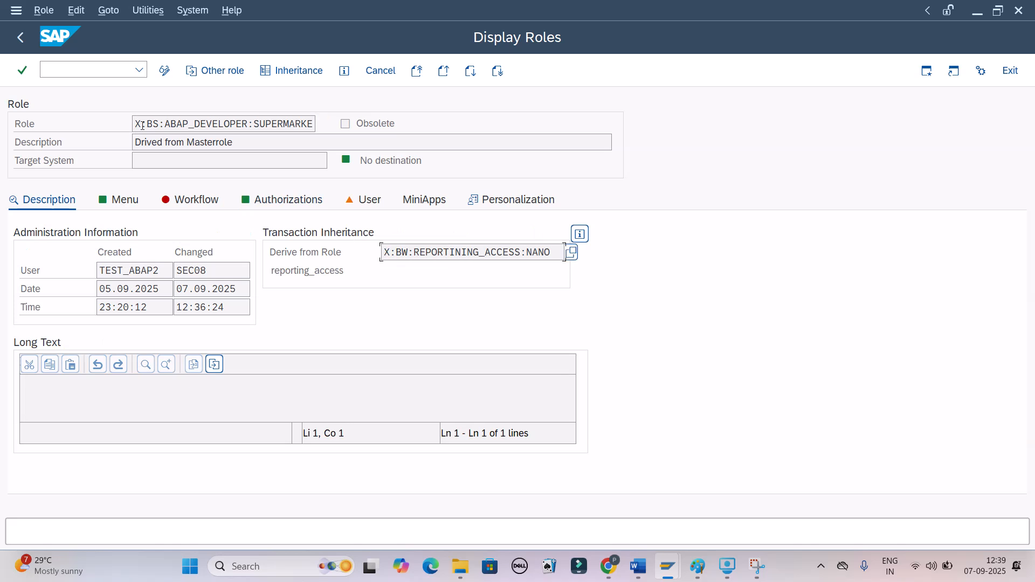
pyautogui.click(364, 76)
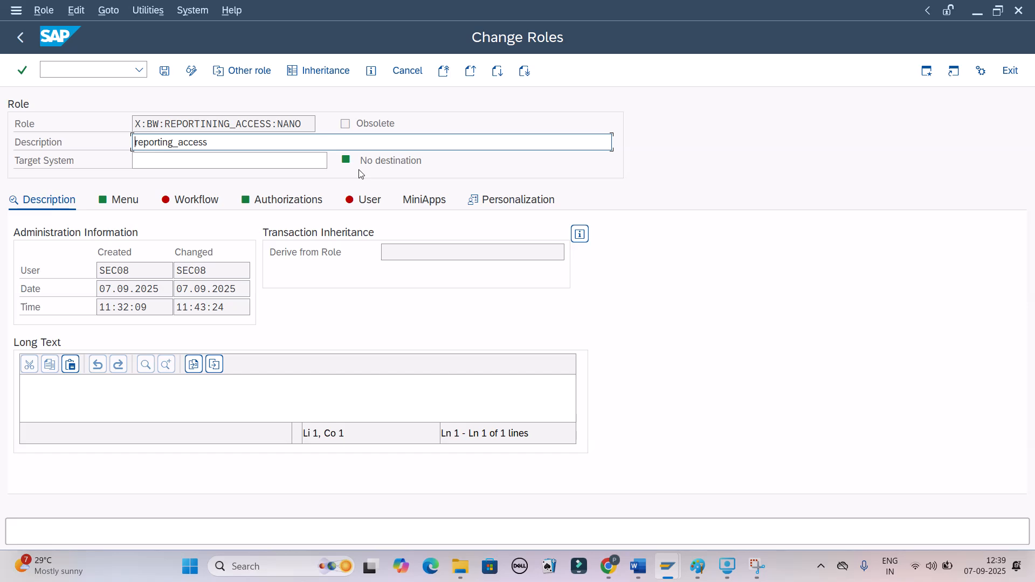
# Open the authorization data of X:BW:REPORTINING_ACCESS:NANO, inspect Authorizations: Role Check under Basis: Administration, and return to Role Maintenance.
pyautogui.click(289, 200)
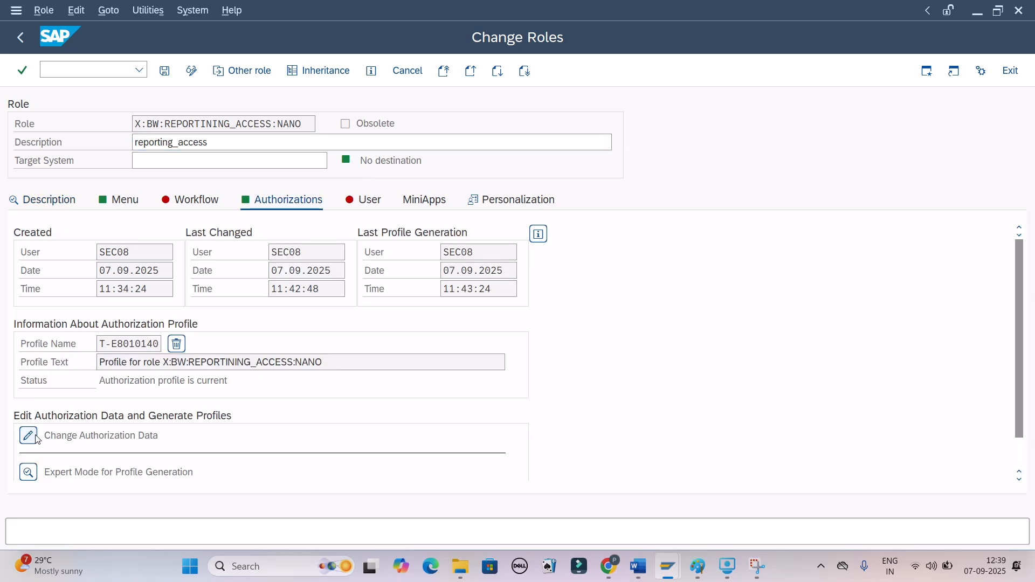
pyautogui.click(28, 436)
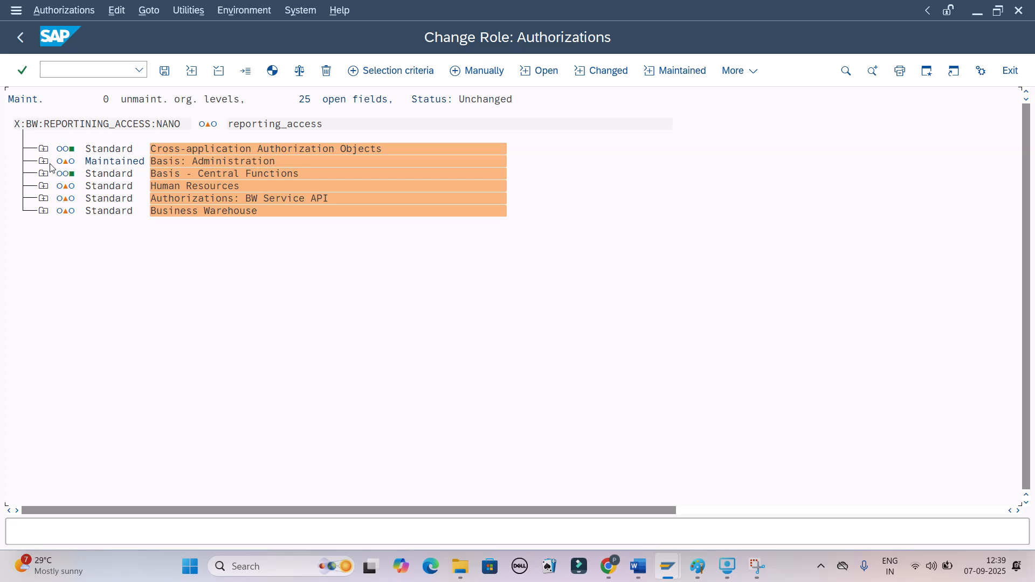
pyautogui.click(43, 162)
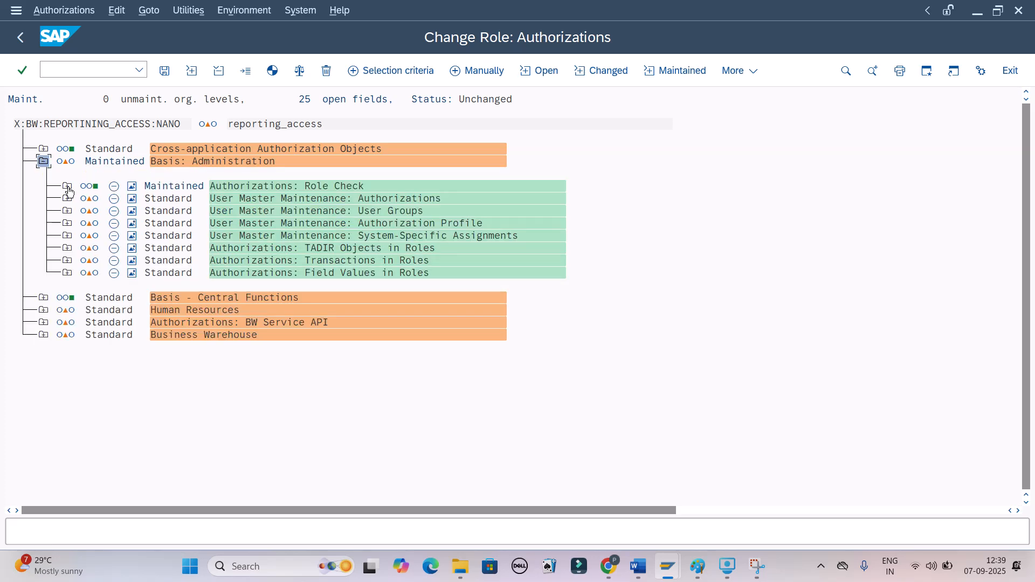
pyautogui.click(67, 186)
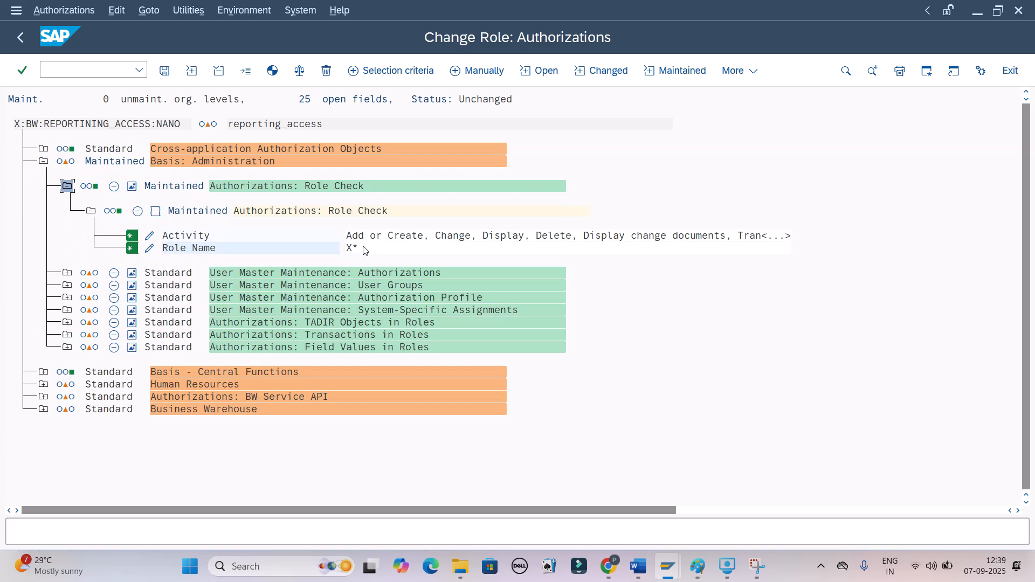
pyautogui.click(20, 38)
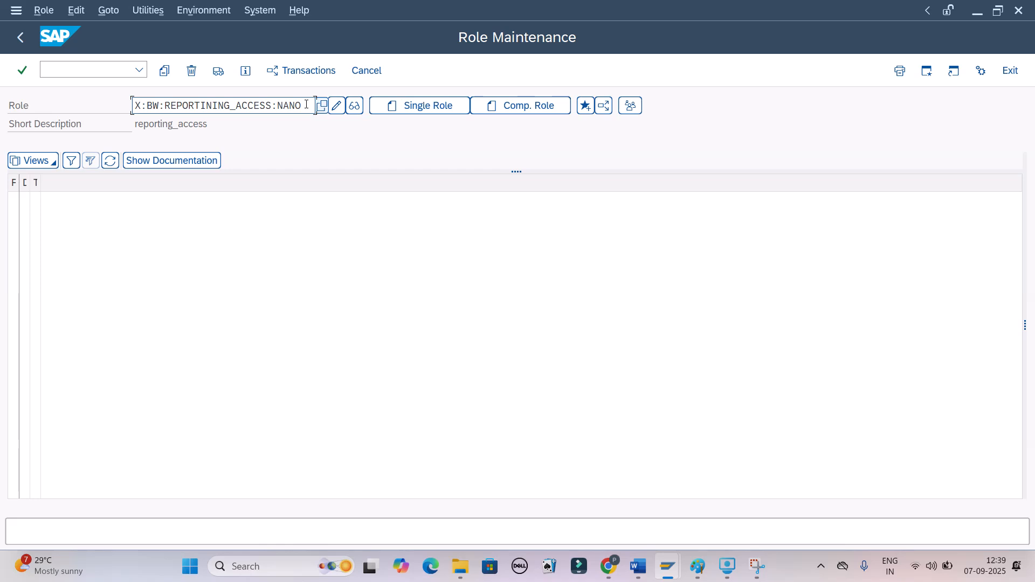
# Open the authorization data of X:BS:ABAP_Developer:supermarke for changing and expand Authorizations: Role Check under Basis: Administration.
pyautogui.hotkey('ctrl', 'a')
pyautogui.write('X')
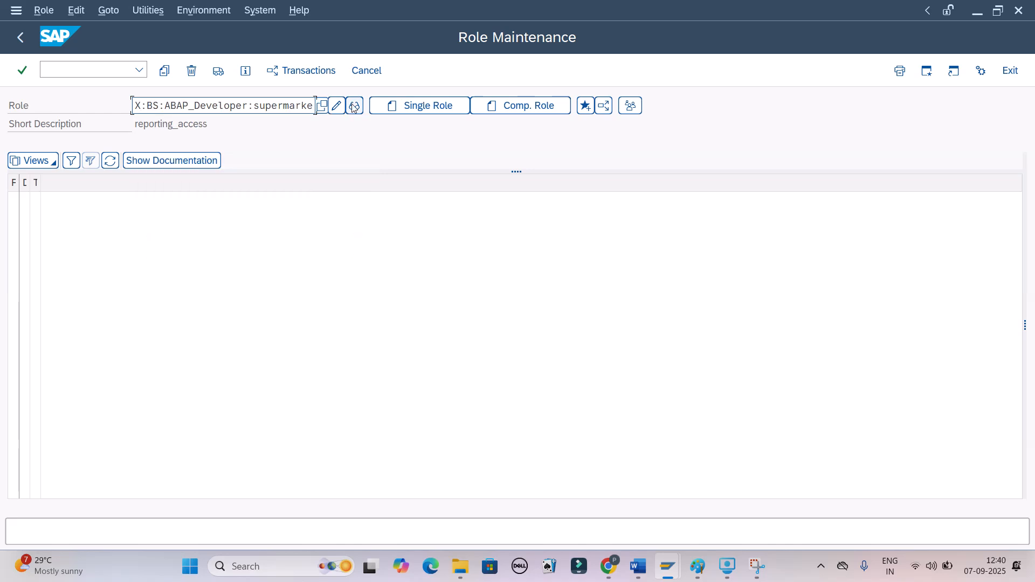
pyautogui.click(353, 106)
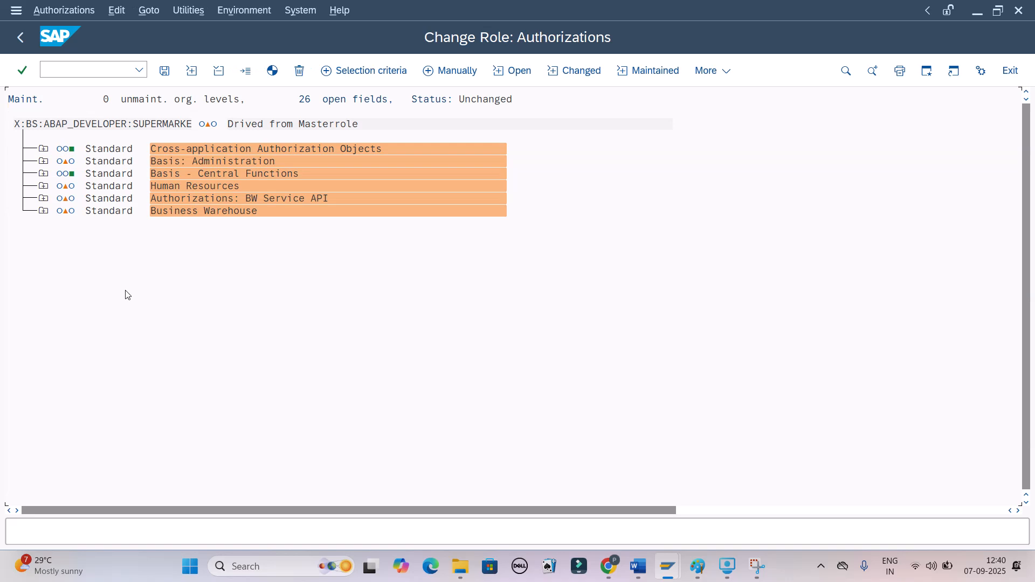
pyautogui.click(43, 162)
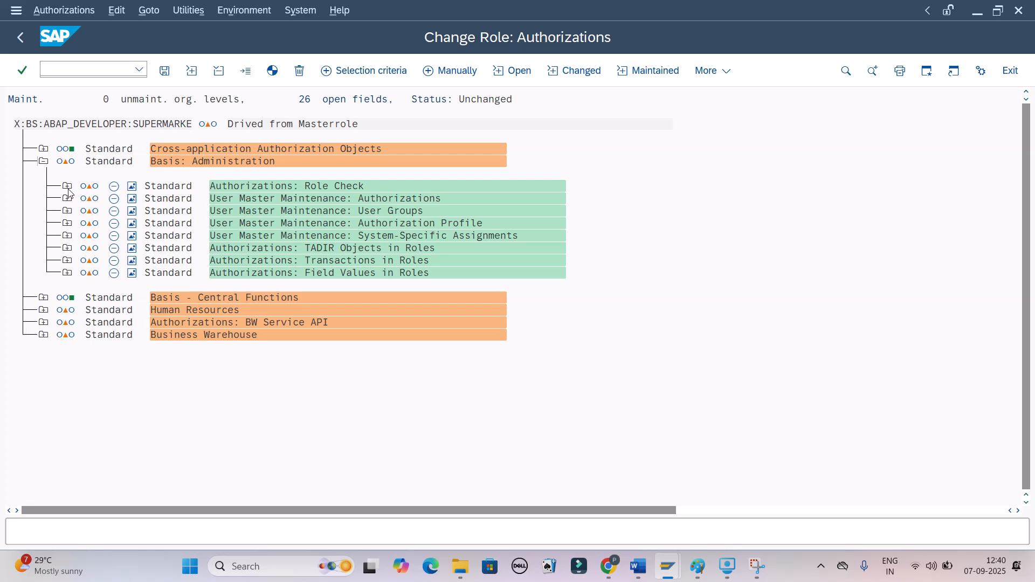
pyautogui.click(67, 186)
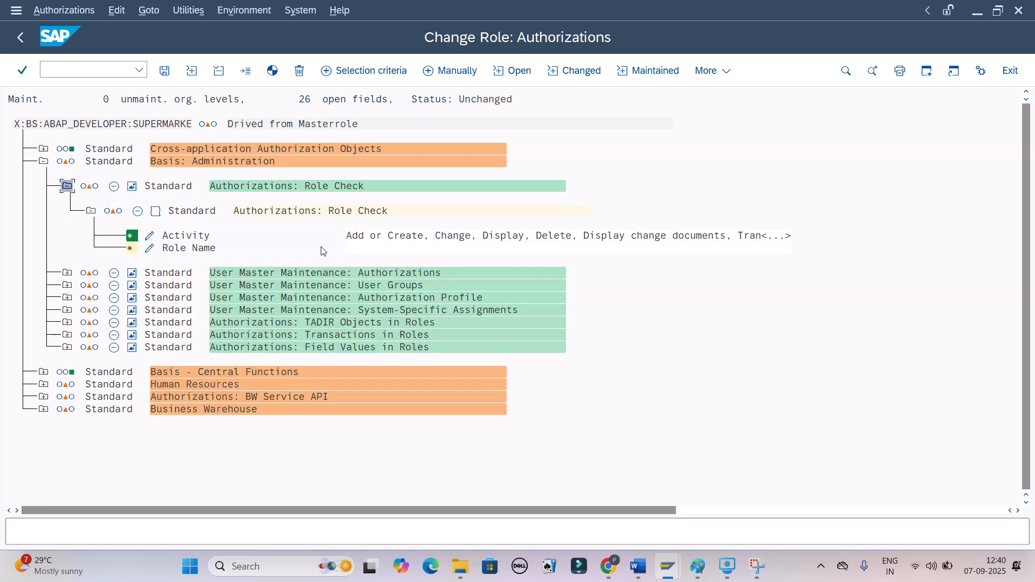
# Review the Activity values of Authorizations: Role Check and save the selection as it is.
pyautogui.click(151, 238)
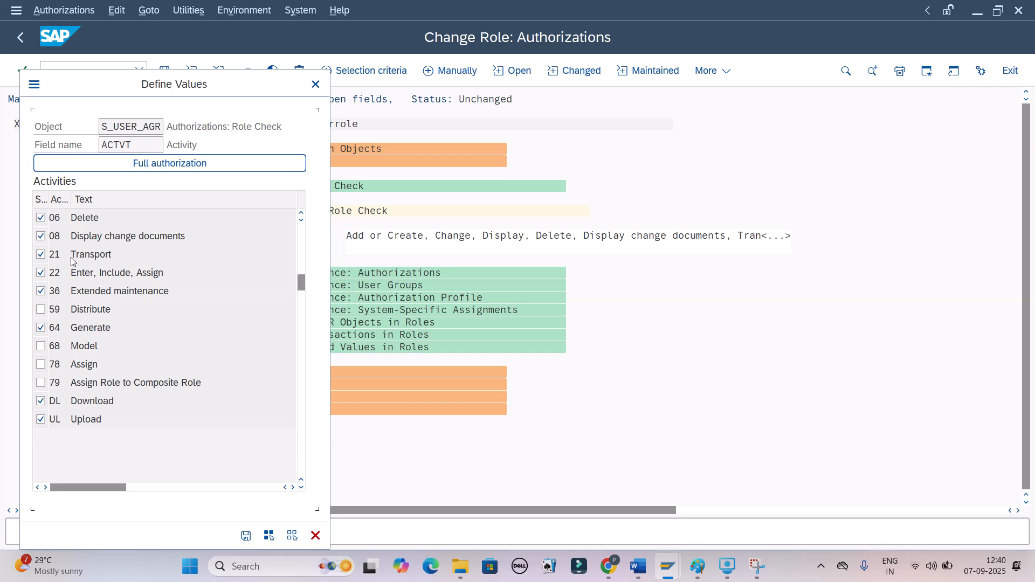
pyautogui.scroll(3, 157, 362)
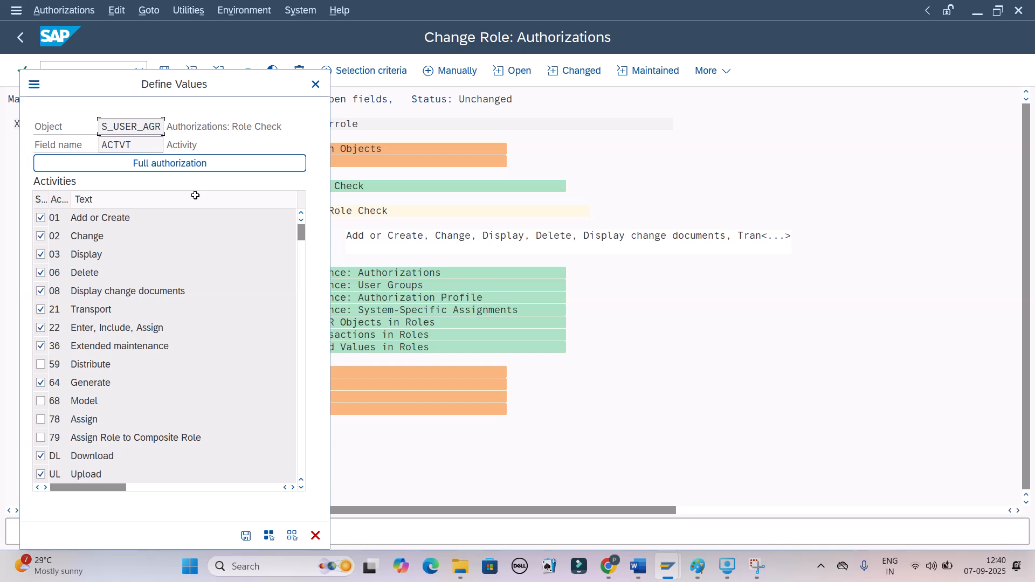
pyautogui.click(246, 536)
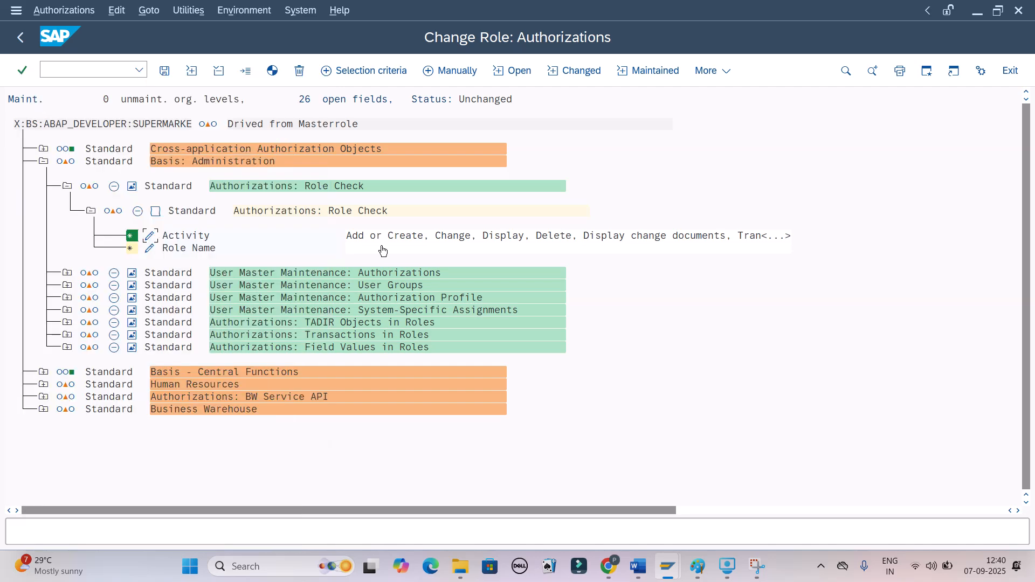
# Generate the authorization profile of X:BS:ABAP_DEVELOPER:SUPERMARKE and return to Role Maintenance.
pyautogui.click(273, 71)
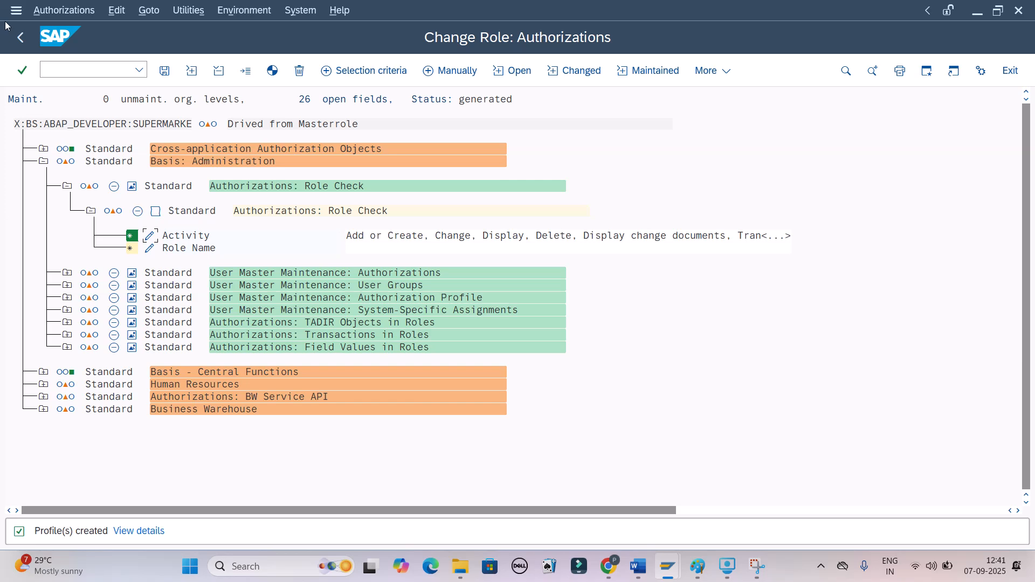
pyautogui.click(712, 70)
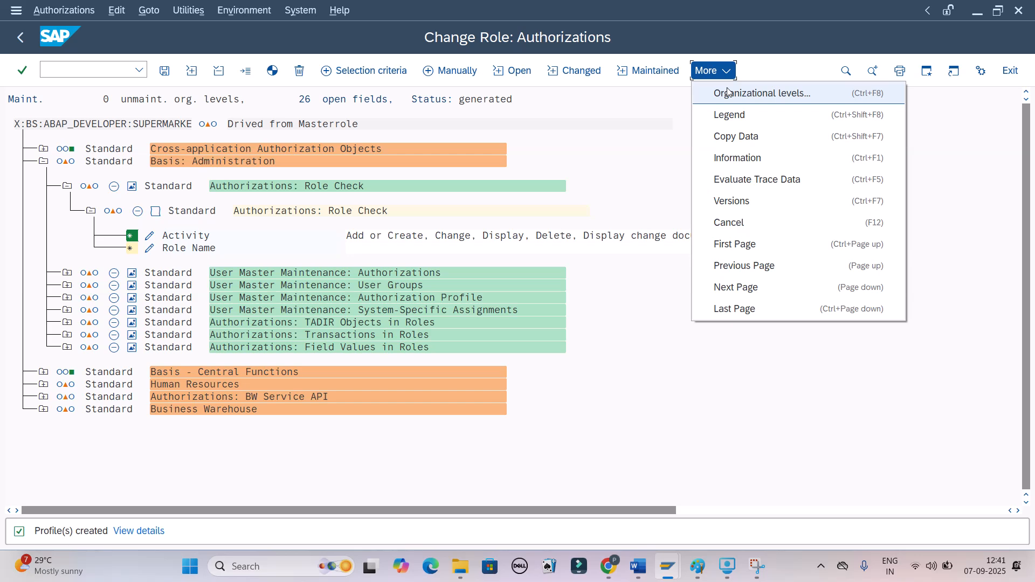
pyautogui.click(596, 139)
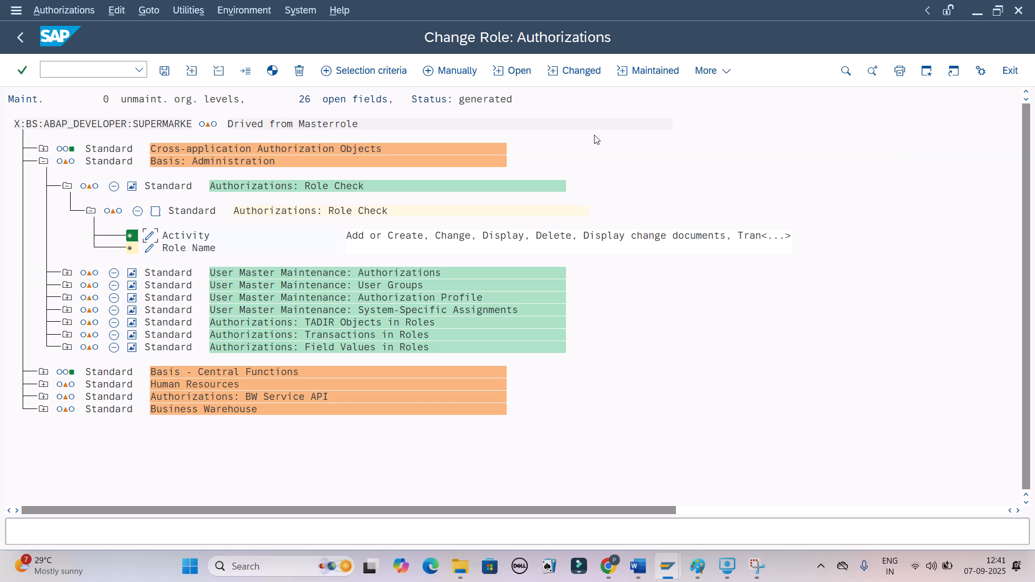
pyautogui.click(21, 37)
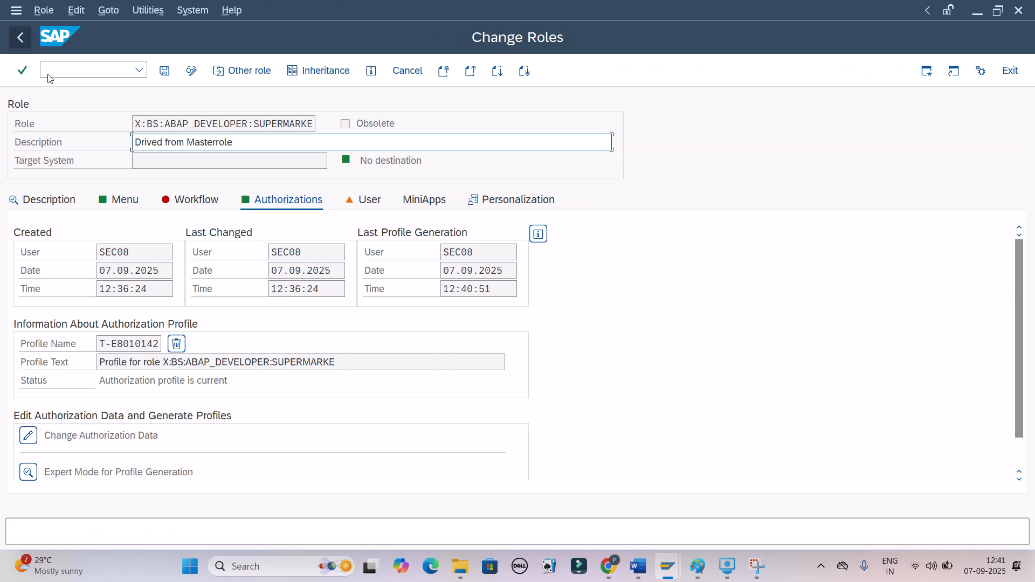
pyautogui.moveTo(313, 124); pyautogui.dragTo(11, 127)
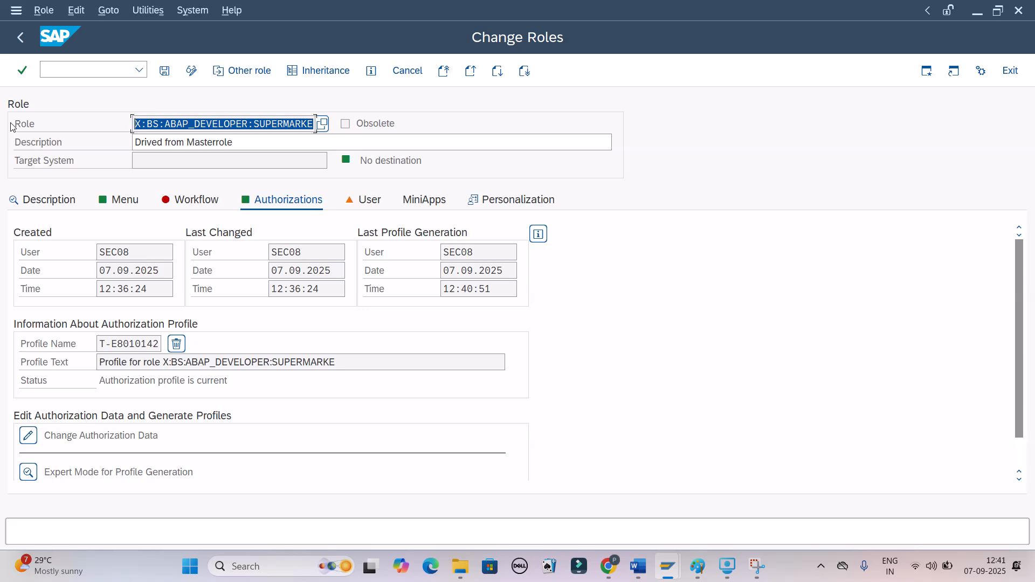
pyautogui.press('F3')
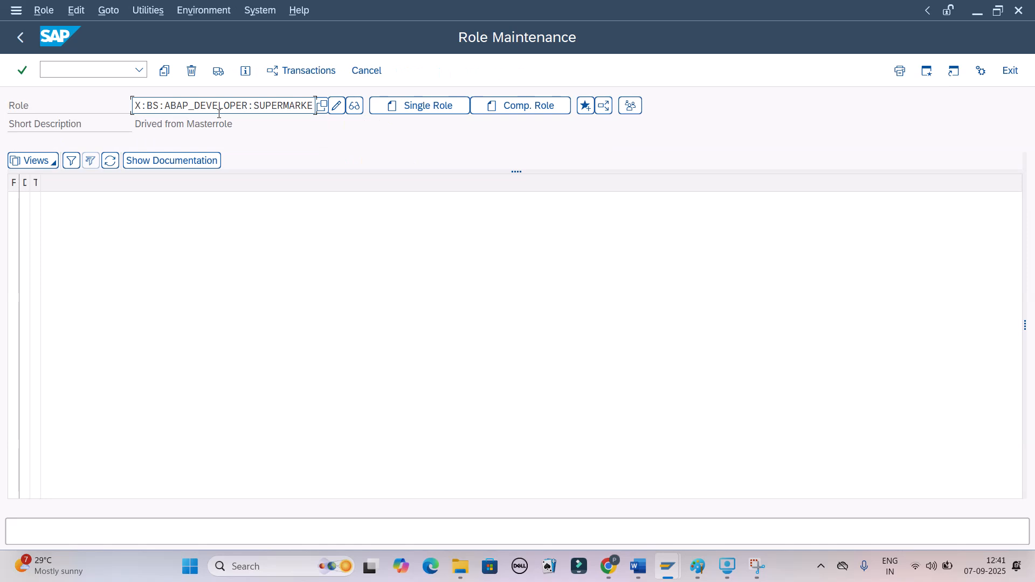
# Open X:BW:Reportining_access:Nano for changing, check its authorization profile information, and return to Role Maintenance.
pyautogui.click(219, 112)
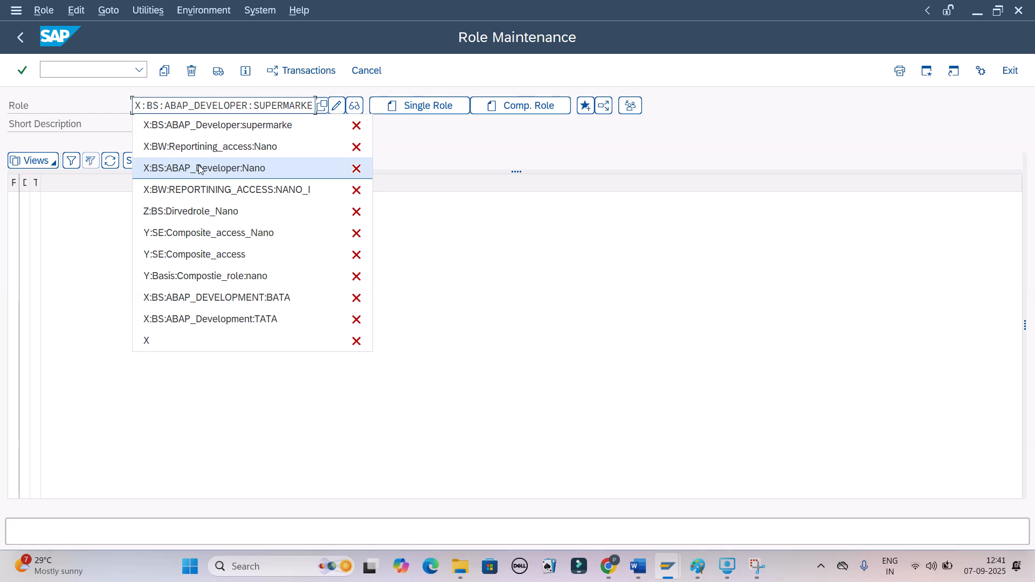
pyautogui.click(283, 146)
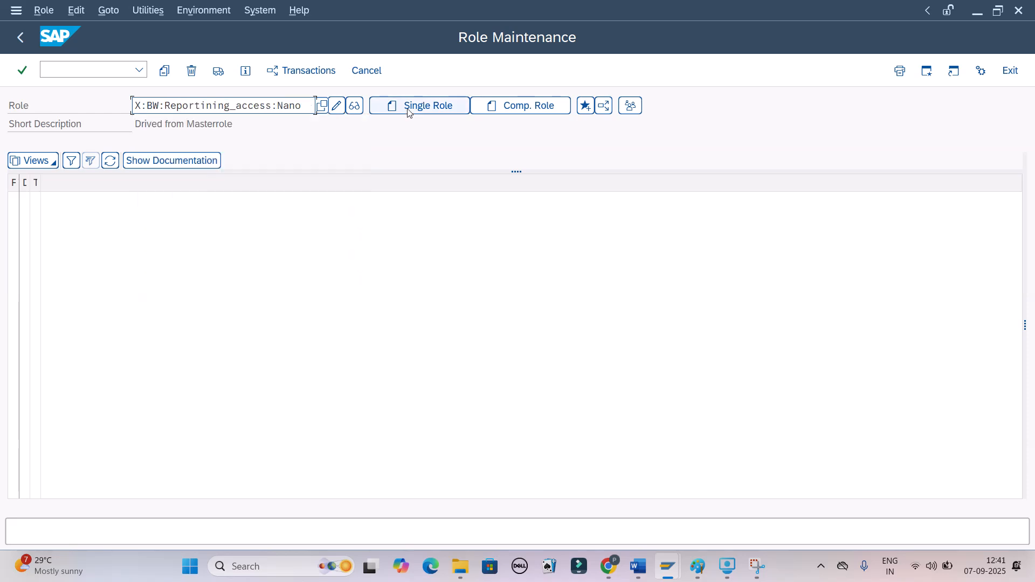
pyautogui.click(337, 111)
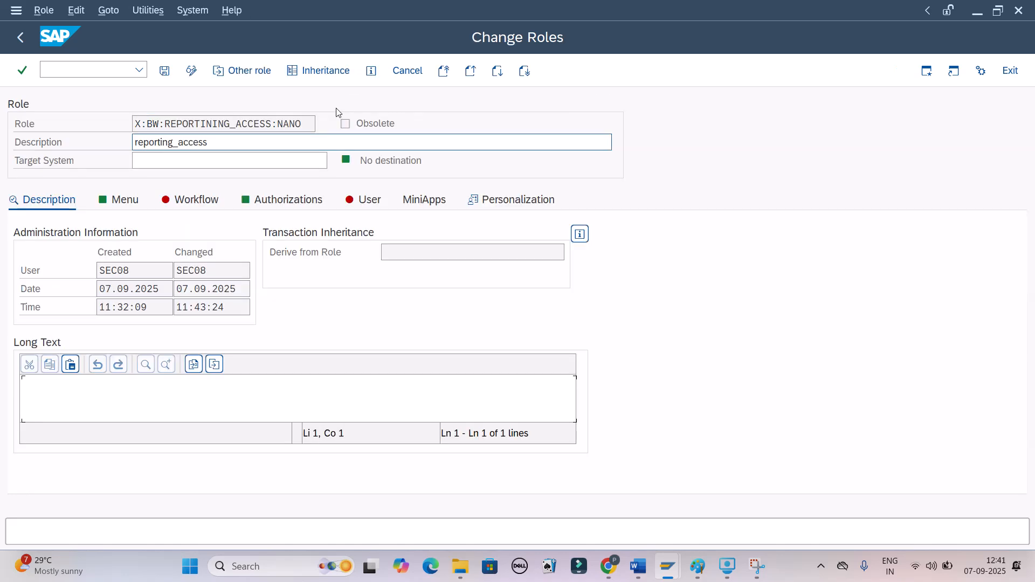
pyautogui.click(261, 201)
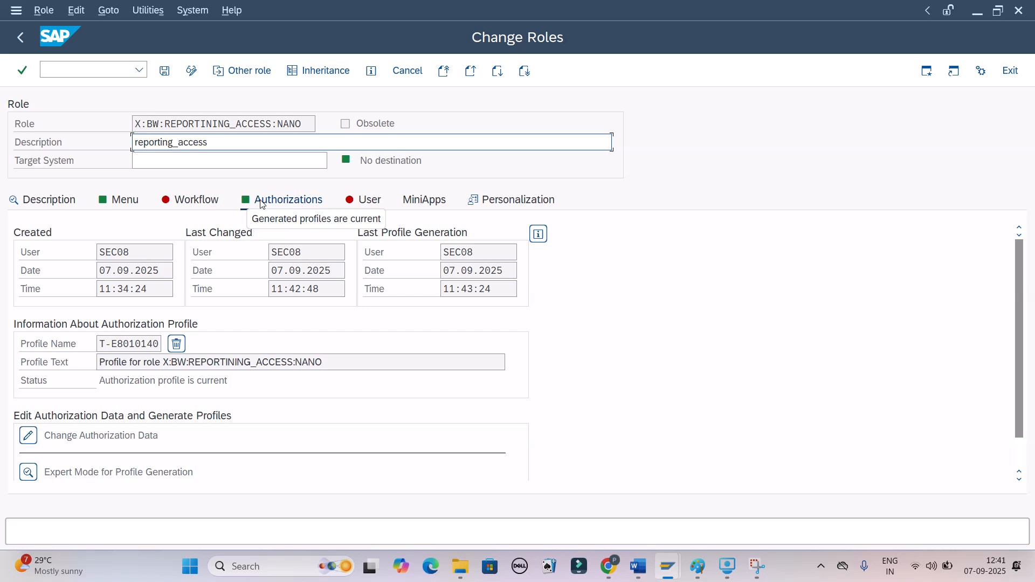
pyautogui.press('F3')
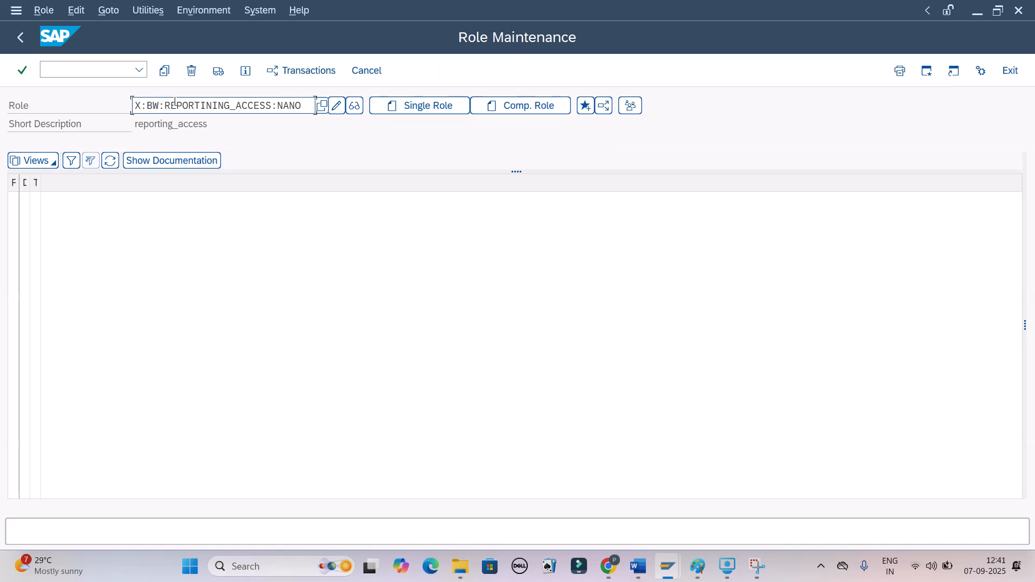
# Open X:BS:ABAP_Developer:supermarke for changing, check which role it is derived from, and return to Role Maintenance.
pyautogui.write('X:BS:ABAP_Developer:supermarke')
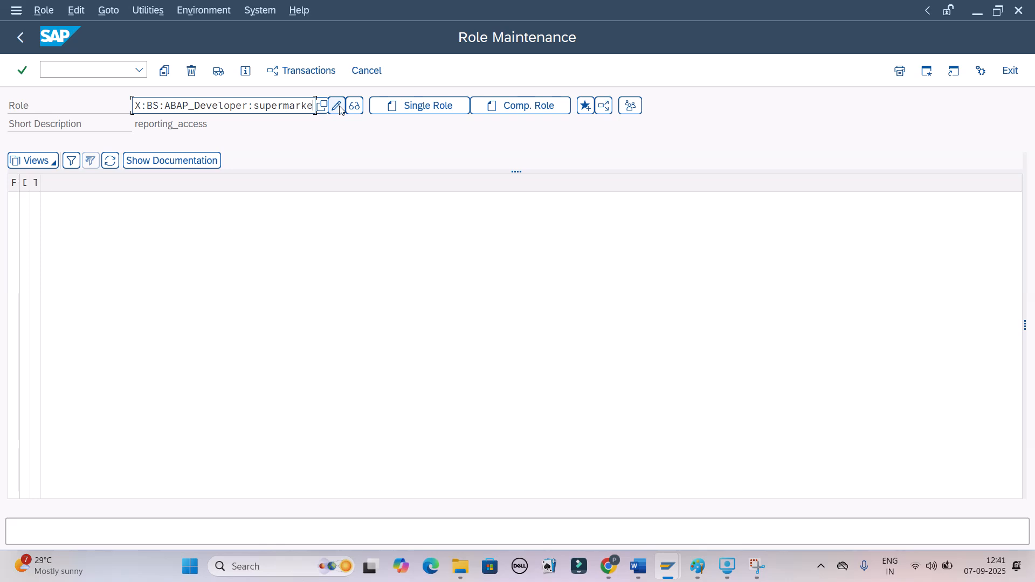
pyautogui.click(337, 107)
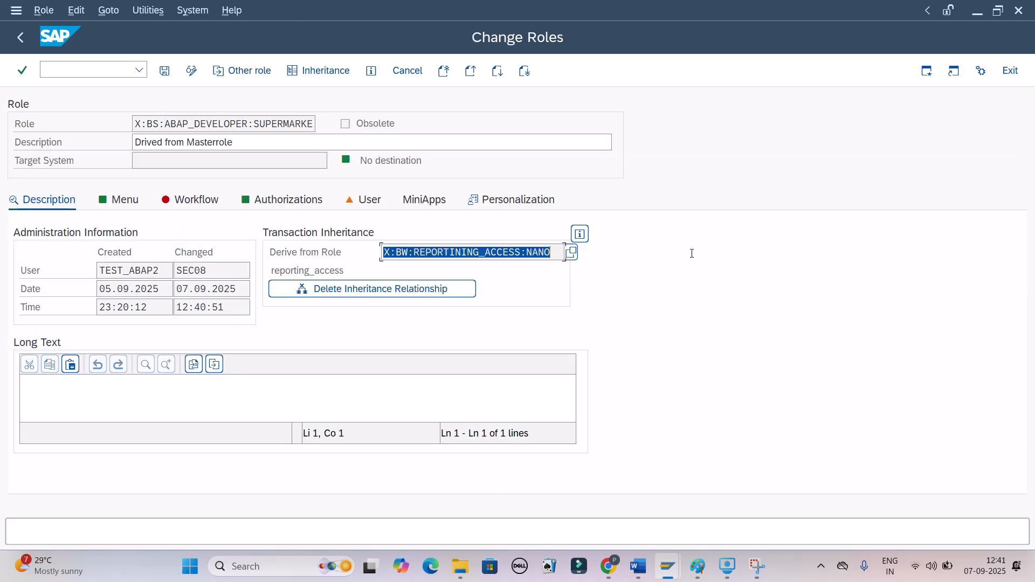
pyautogui.press('F3')
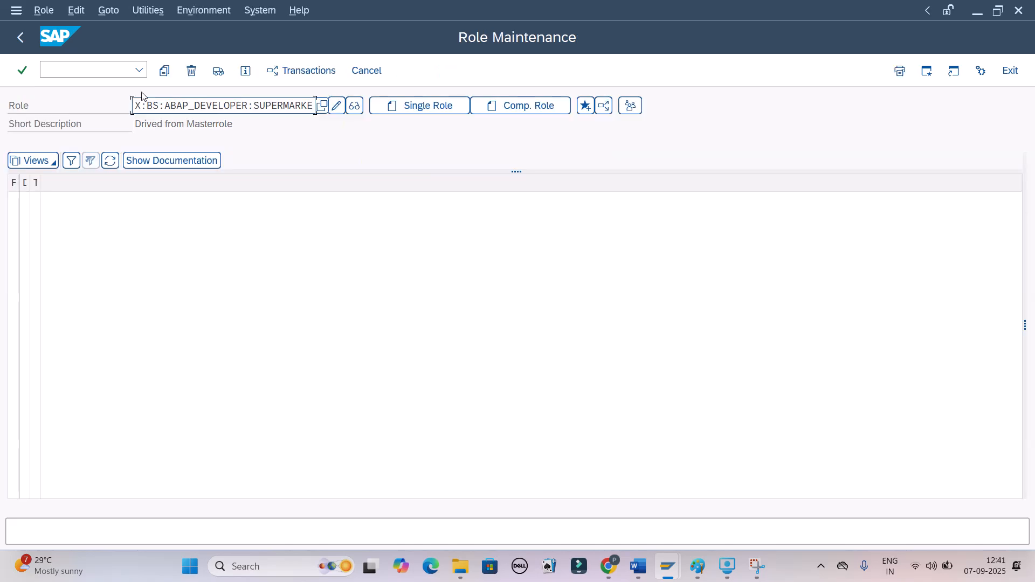
# Adjust the derived roles from the authorization data of X:BW:Reportining_access:Nano, generating the profiles, and return to Role Maintenance.
pyautogui.click(339, 108)
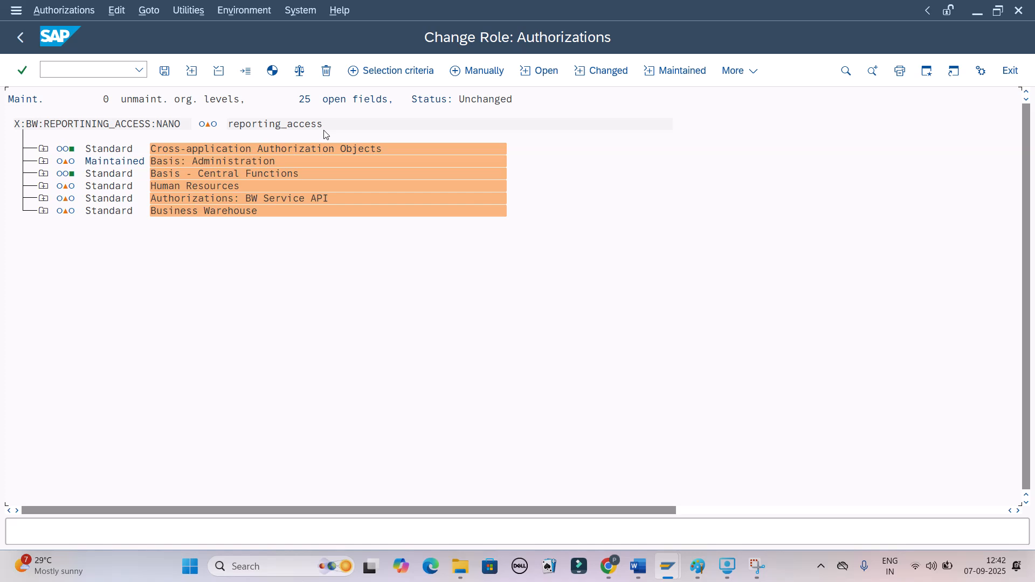
pyautogui.click(305, 77)
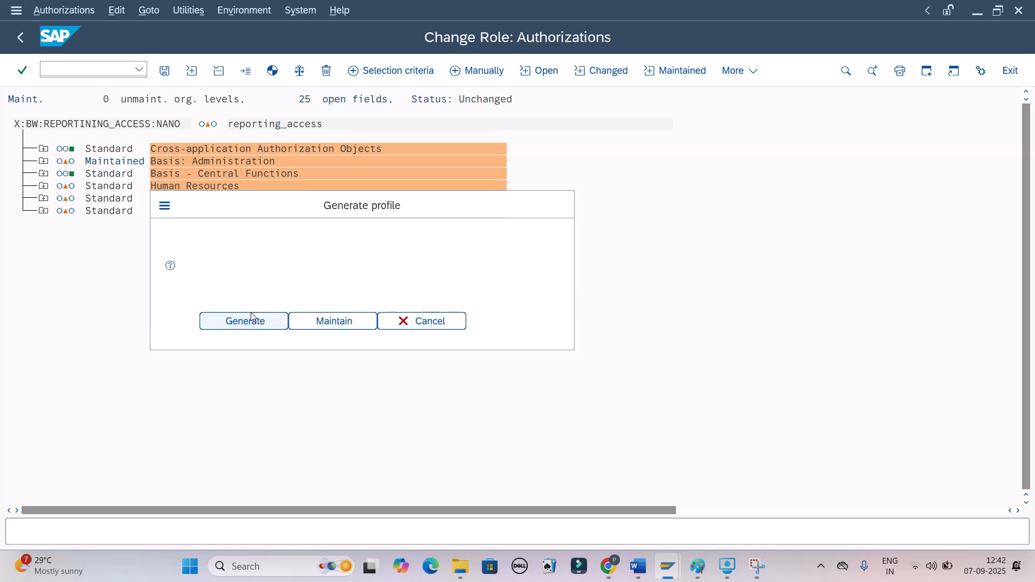
pyautogui.click(251, 318)
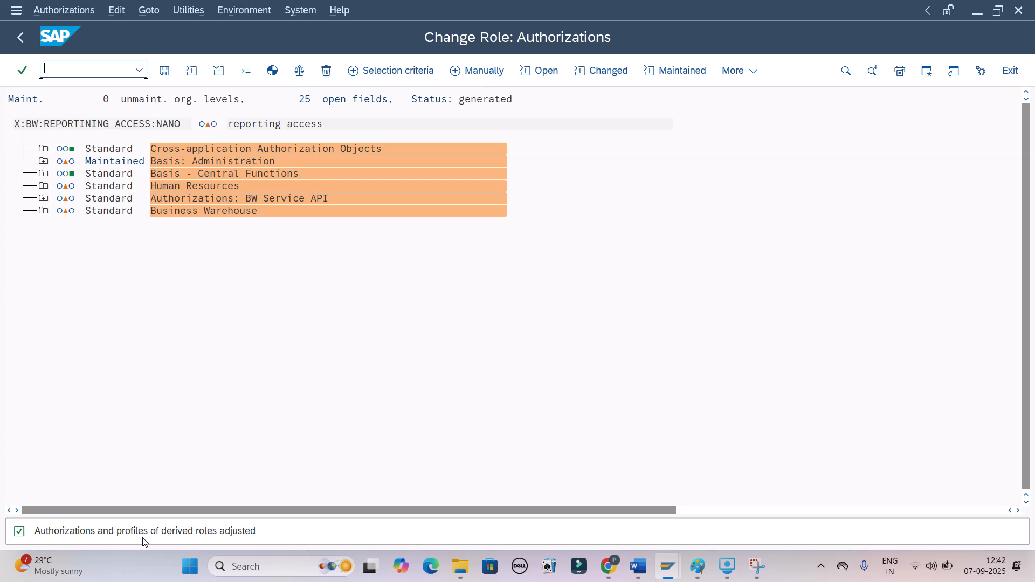
pyautogui.press('F3')
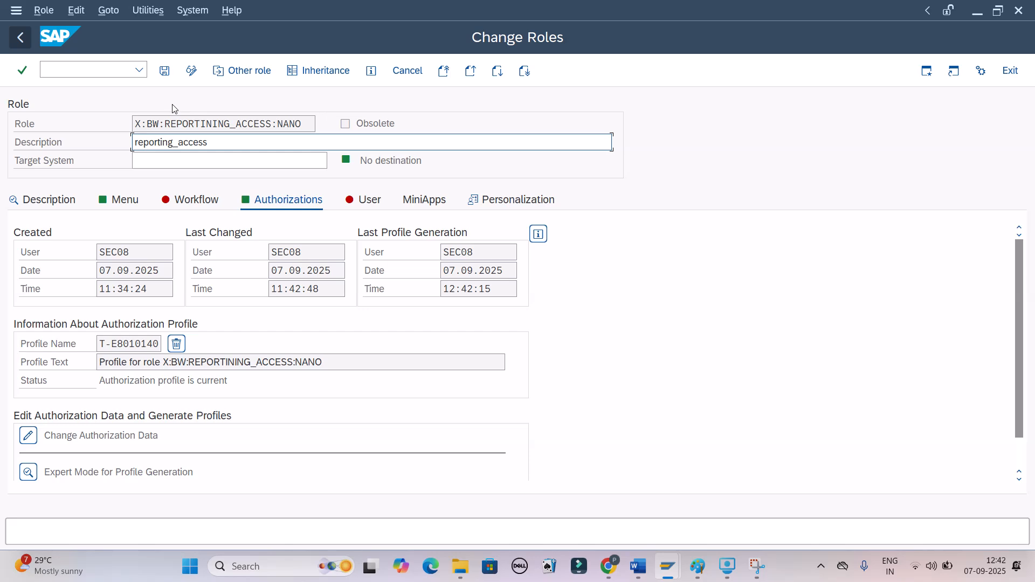
pyautogui.hotkey('shift', 'Tab')
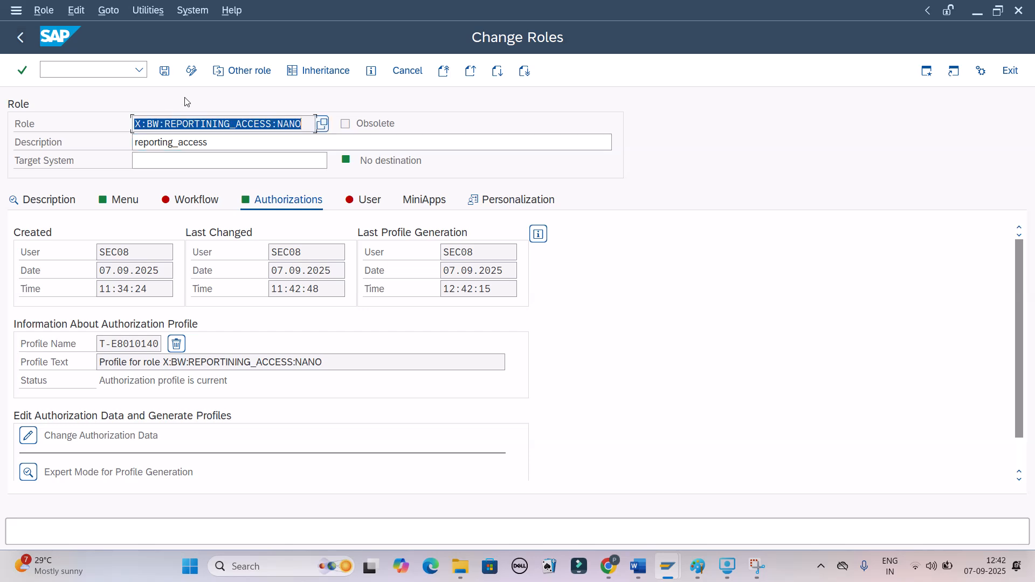
pyautogui.press('F3')
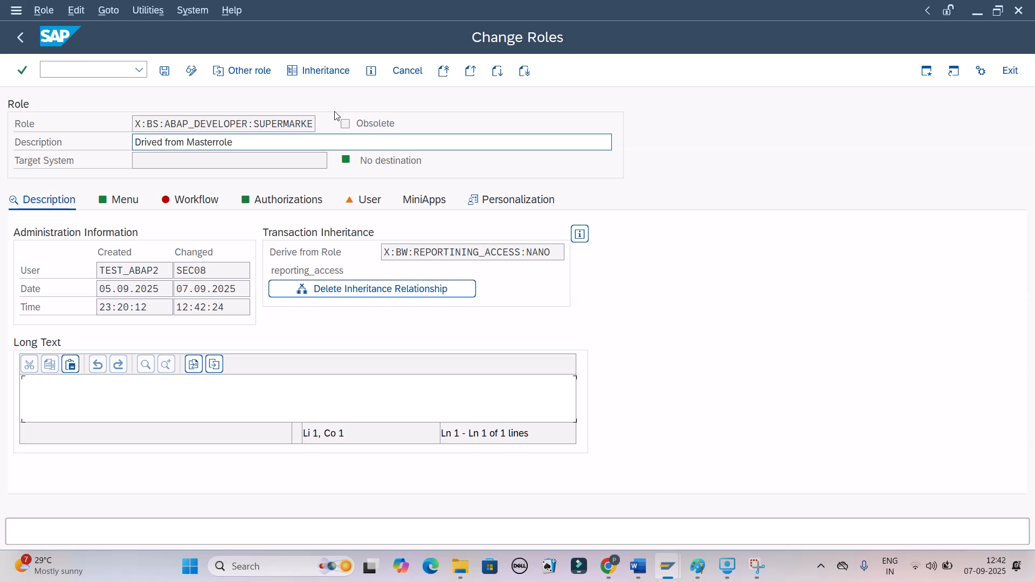
# Open the authorization data of X:BS:ABAP_Developer:supermarke and check the Role Name value of Authorizations: Role Check under Basis: Administration.
pyautogui.click(286, 200)
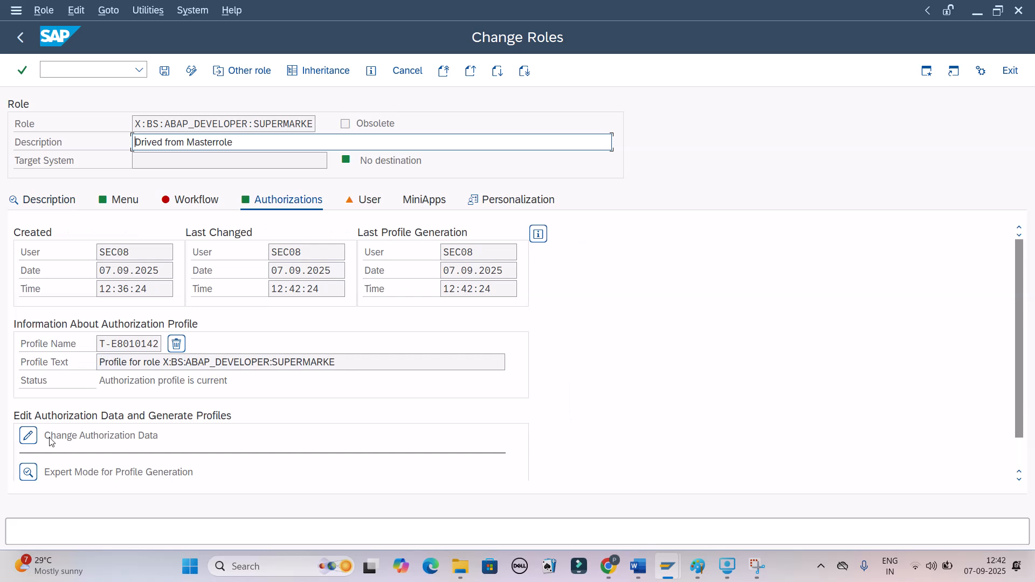
pyautogui.click(51, 440)
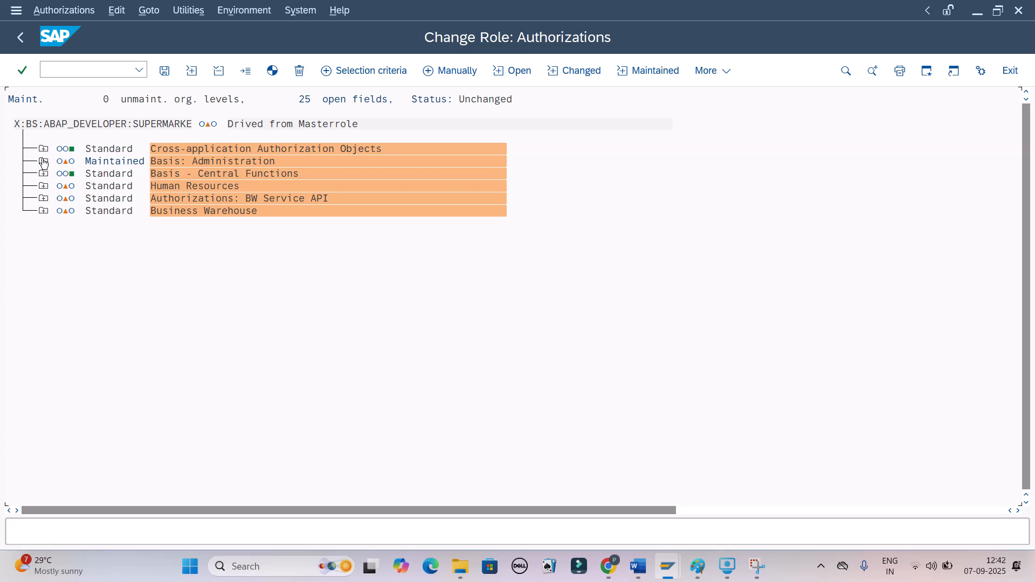
pyautogui.click(43, 162)
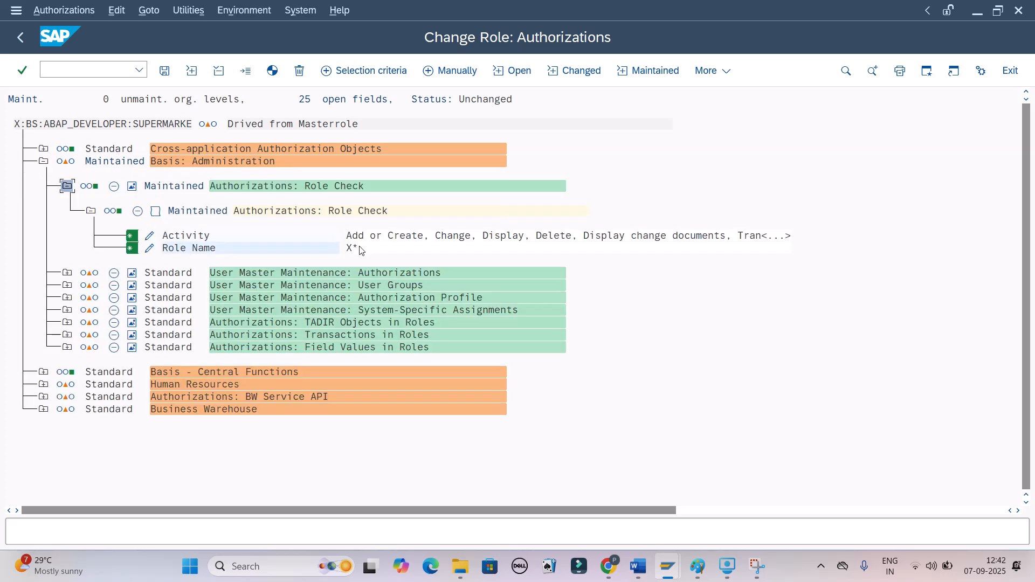
pyautogui.click(378, 249)
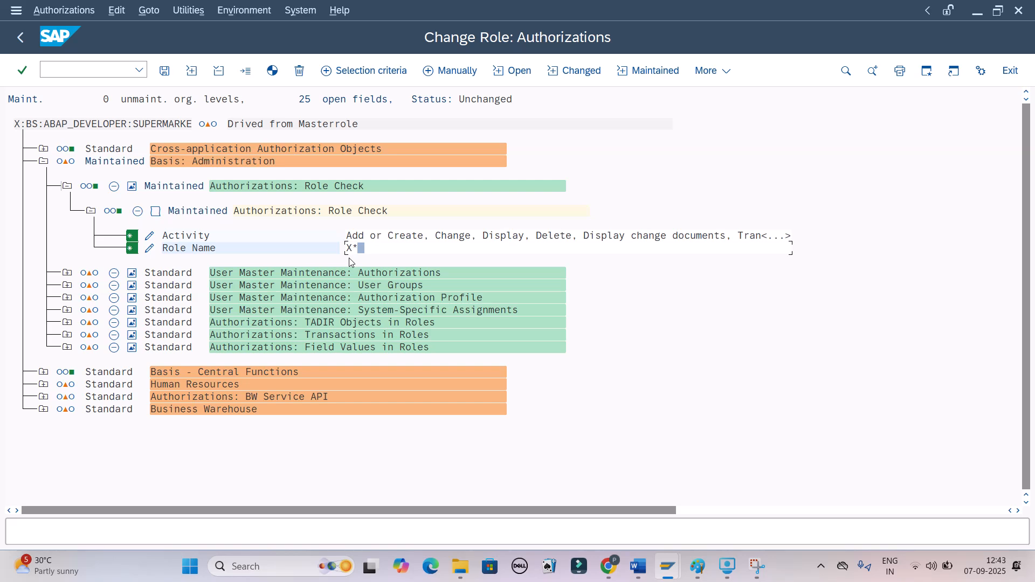
# Switch to the Word notes and write "Once Roles are changed in the master role it will effect the derived roles" below the diagram.
pyautogui.hotkey('alt', 'Tab')
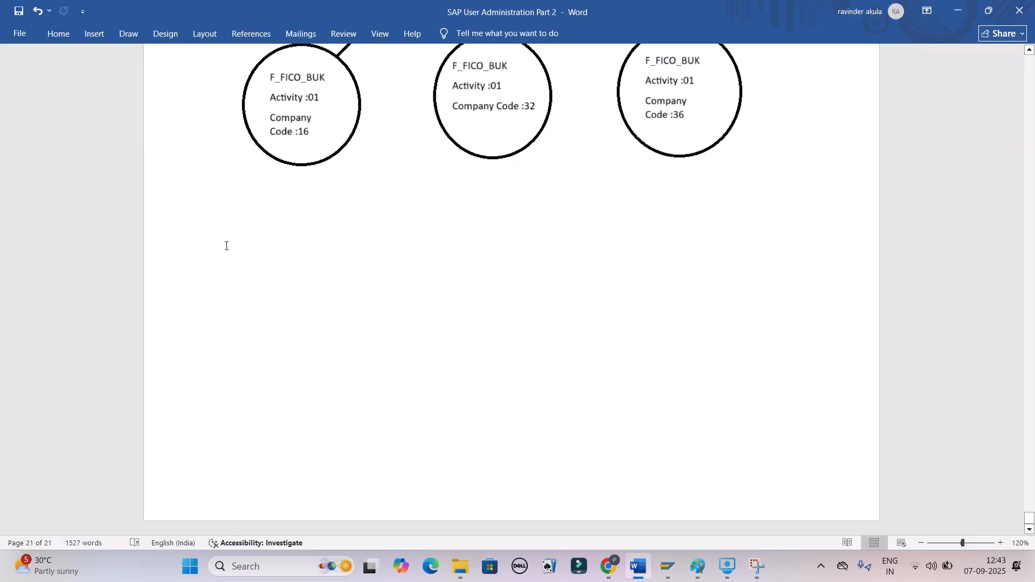
pyautogui.write('Once Rol')
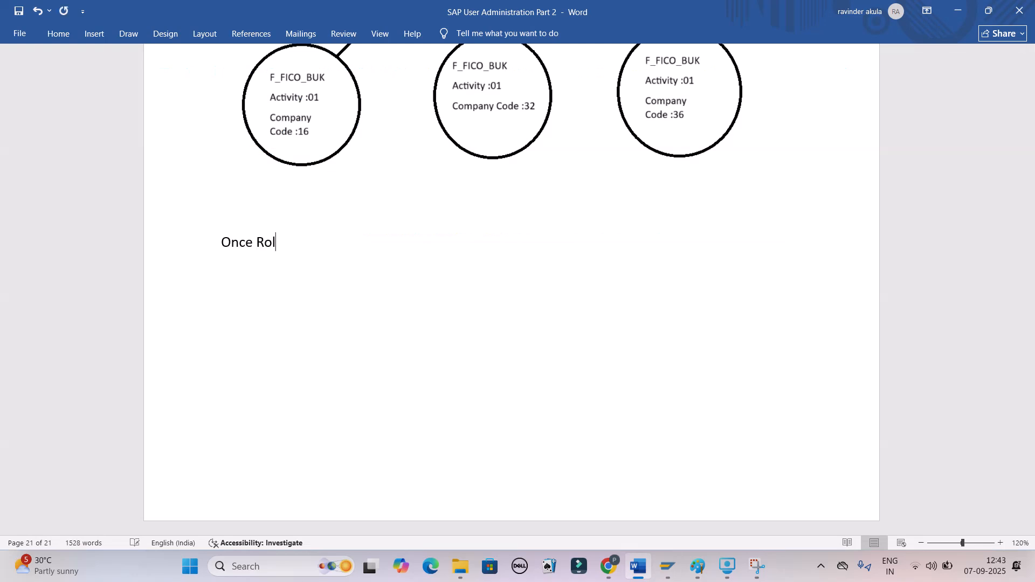
pyautogui.write('es are chang')
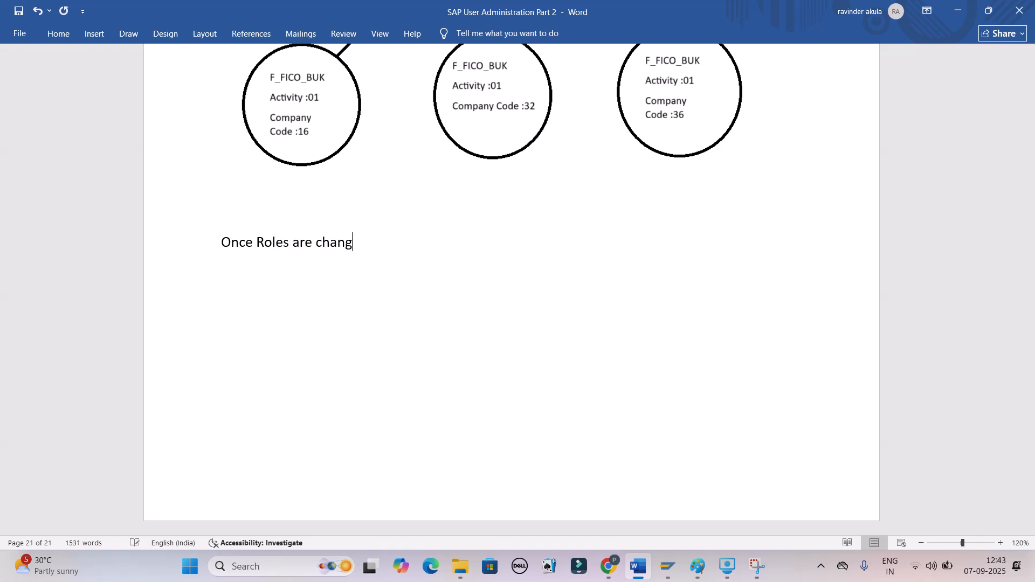
pyautogui.write('ed in the master')
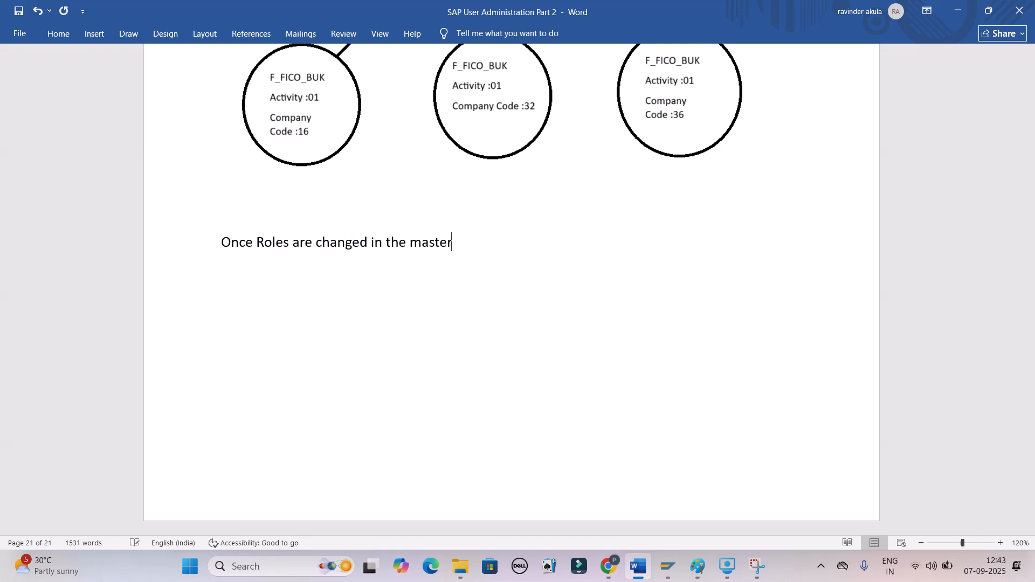
pyautogui.write(' role it will effe')
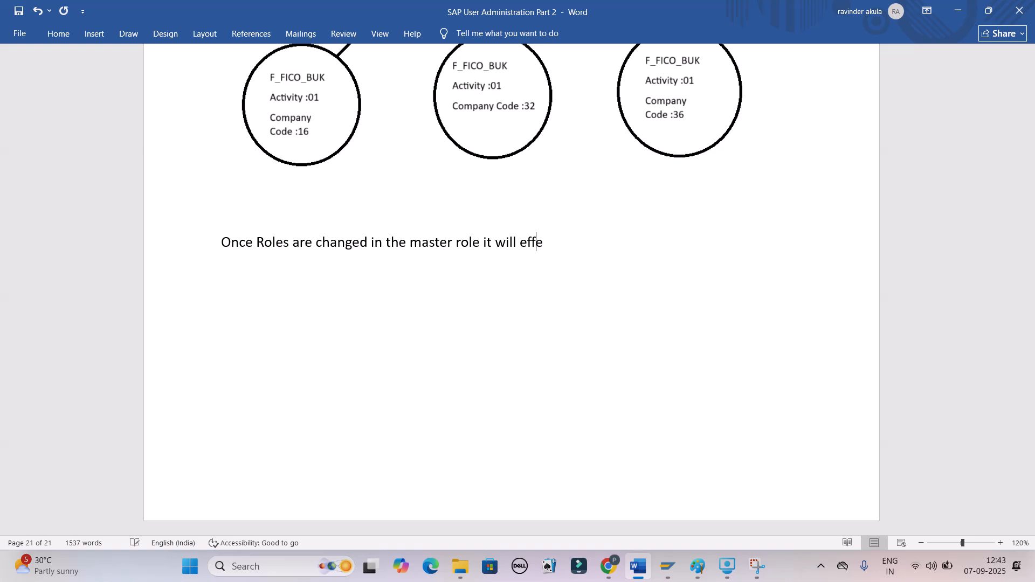
pyautogui.write('ct the d')
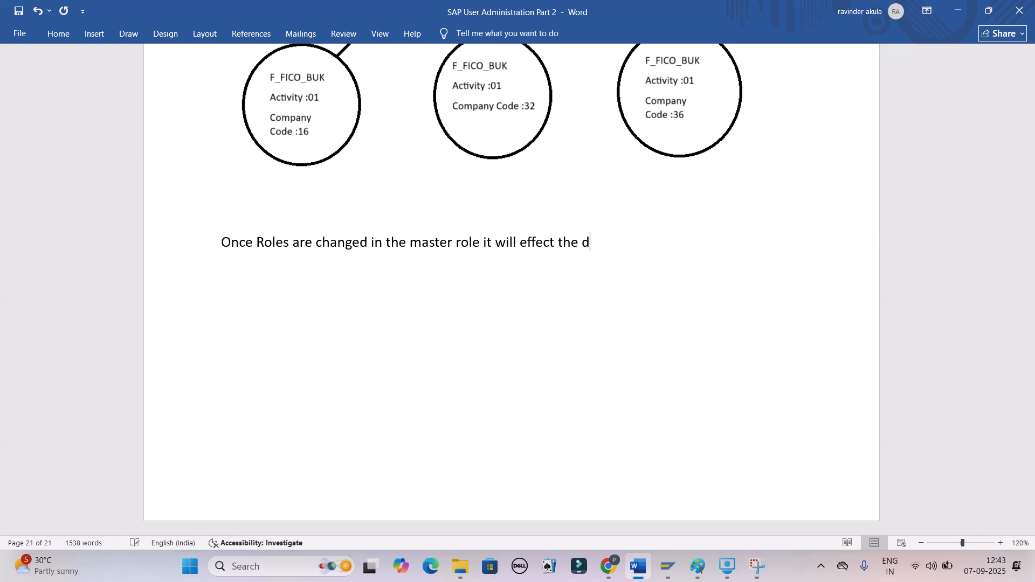
pyautogui.write('erived')
pyautogui.write(' roles')
pyautogui.press('Return')
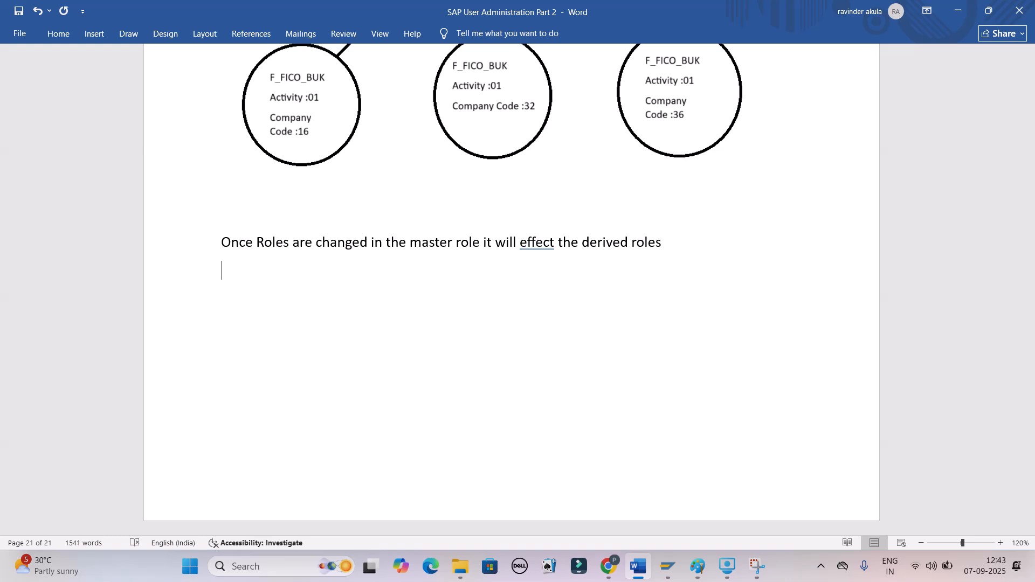
# Add the line "Expect org fields values we can change the roles" and correct "effect" to "affect" in the line above.
pyautogui.write('Expect org fields')
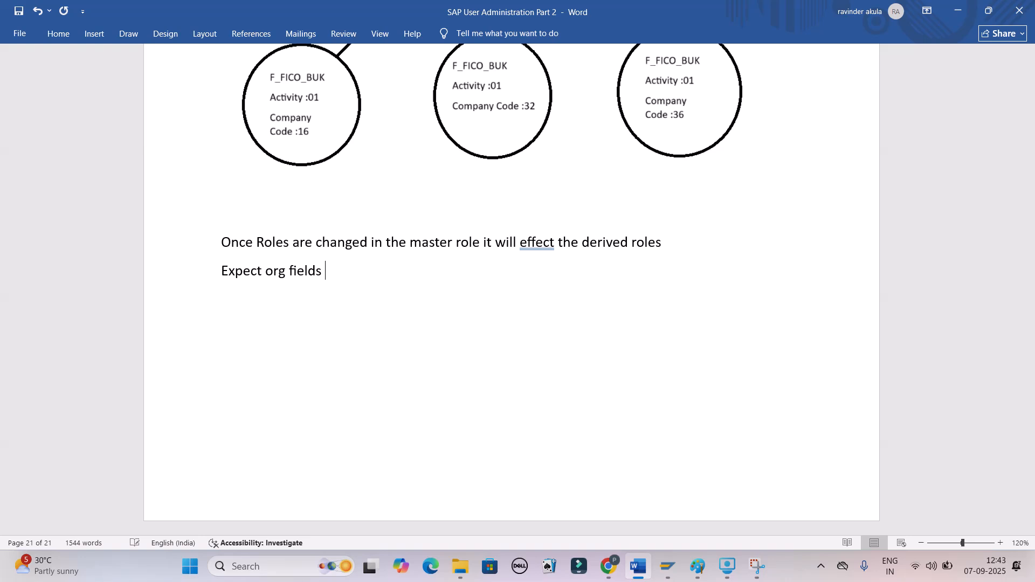
pyautogui.write('values we can change ')
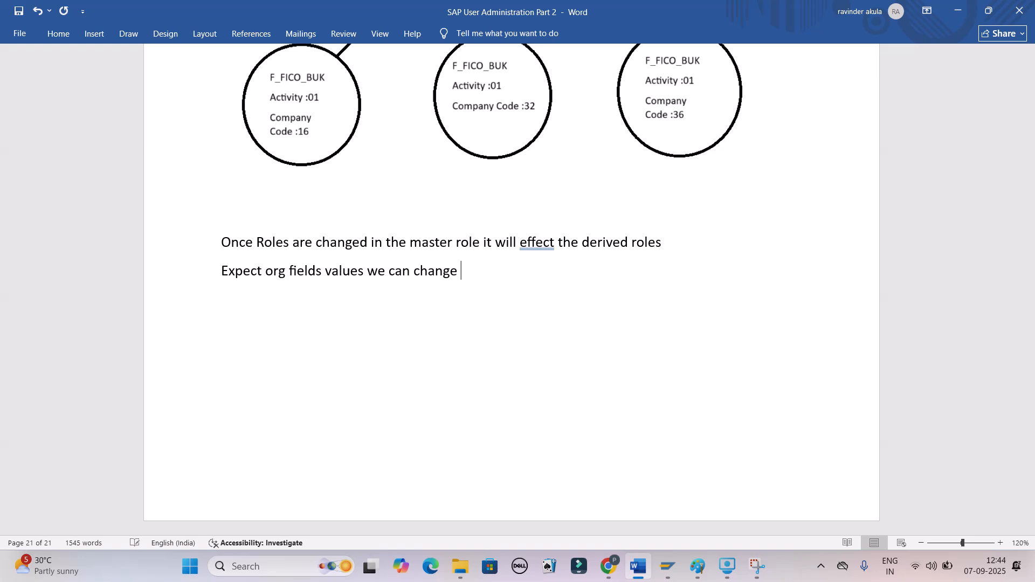
pyautogui.write('the roles')
pyautogui.press('Return')
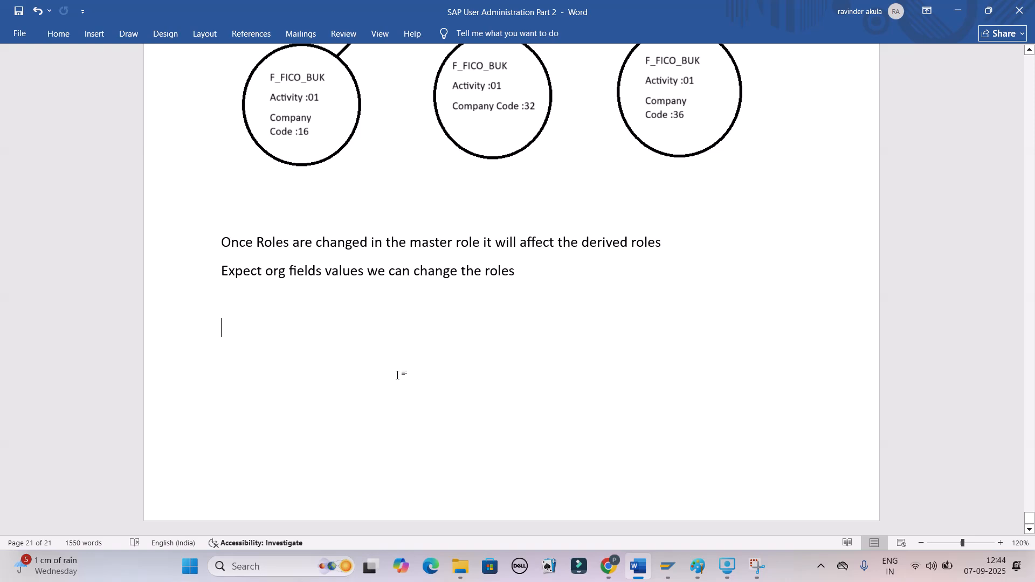
# Add a separate line reading "Org fields" below the two notes on master and derived roles.
pyautogui.write('Org field s')
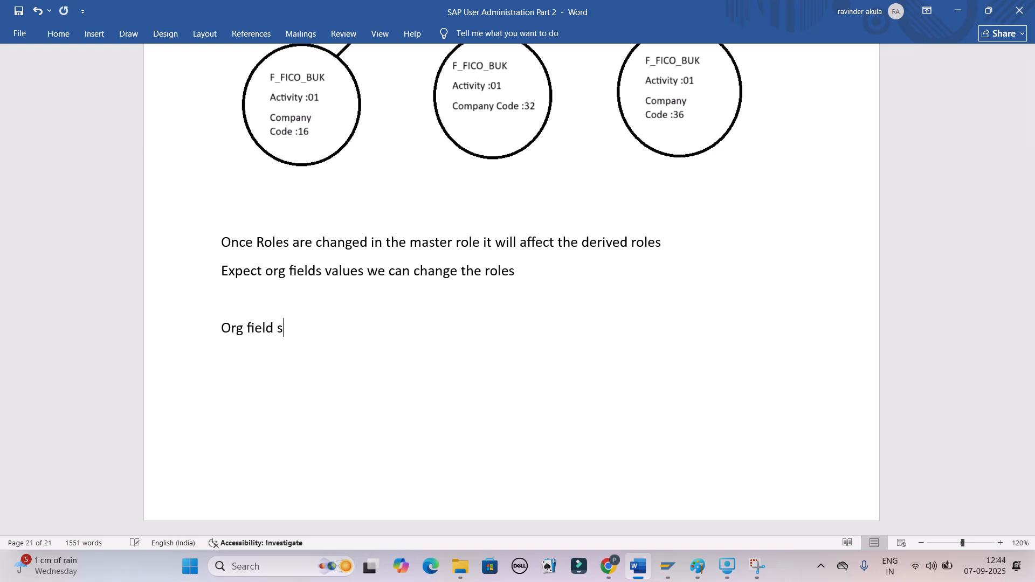
pyautogui.press('BackSpace')
pyautogui.press('BackSpace')
pyautogui.write('s')
pyautogui.scroll(7, 397, 374)
pyautogui.moveTo(644, 570)
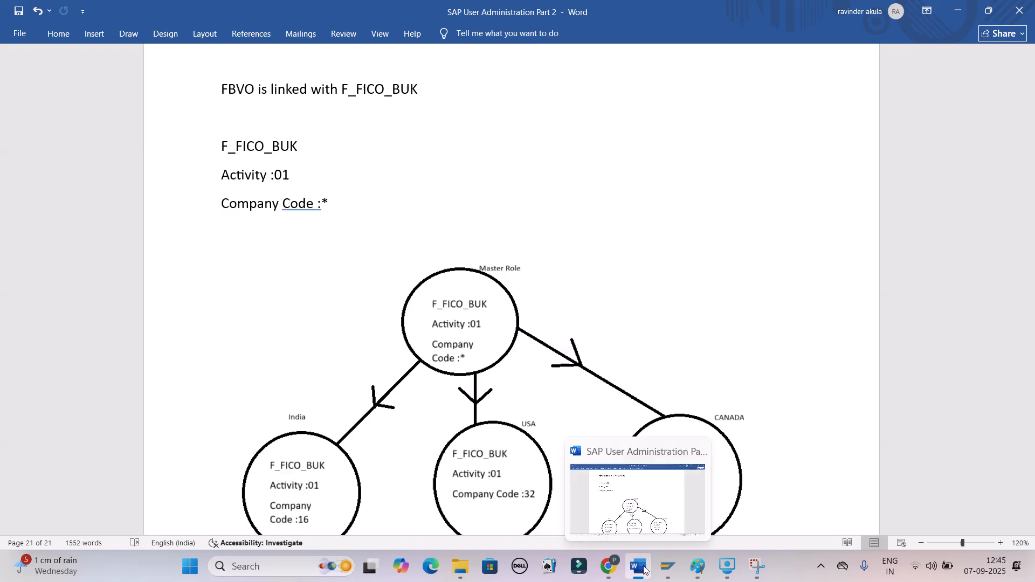